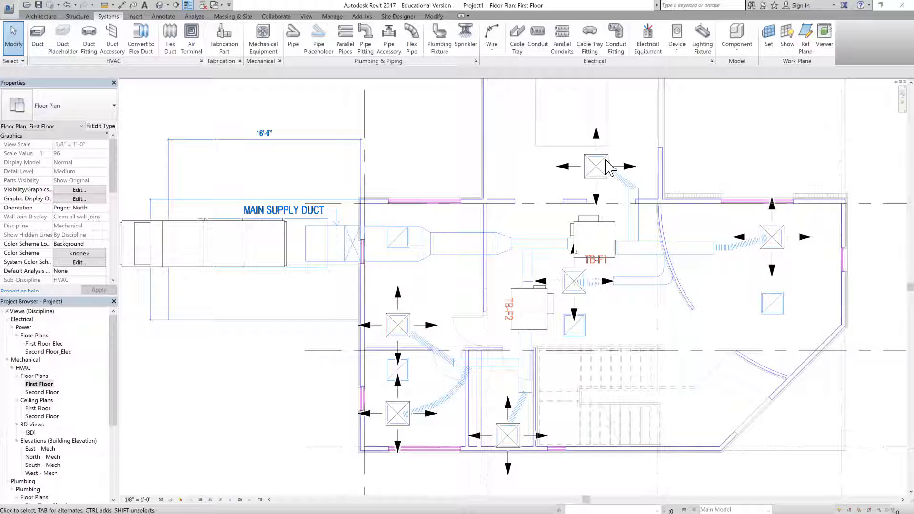
# Create a Supply Air duct system named "Mechanical Supply Air 1 FF" from the supply diffuser north of TB-F1
pyautogui.click(596, 166)
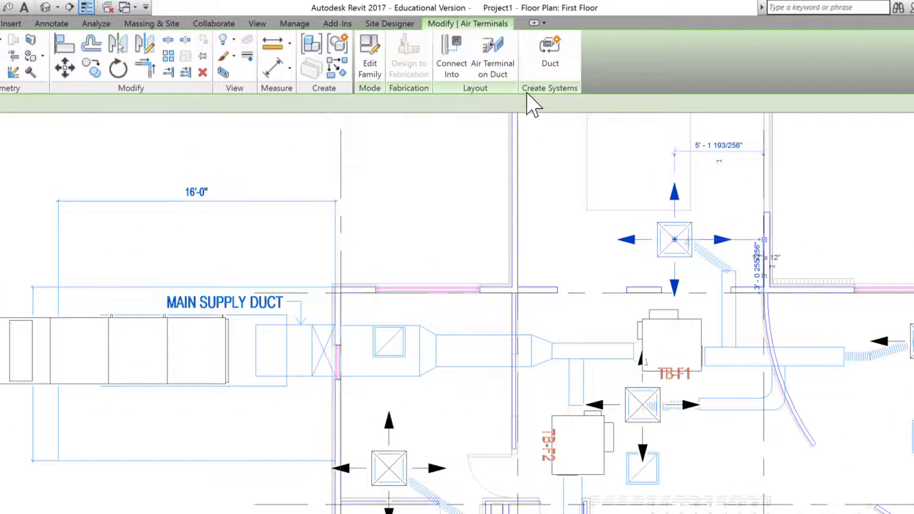
pyautogui.click(550, 55)
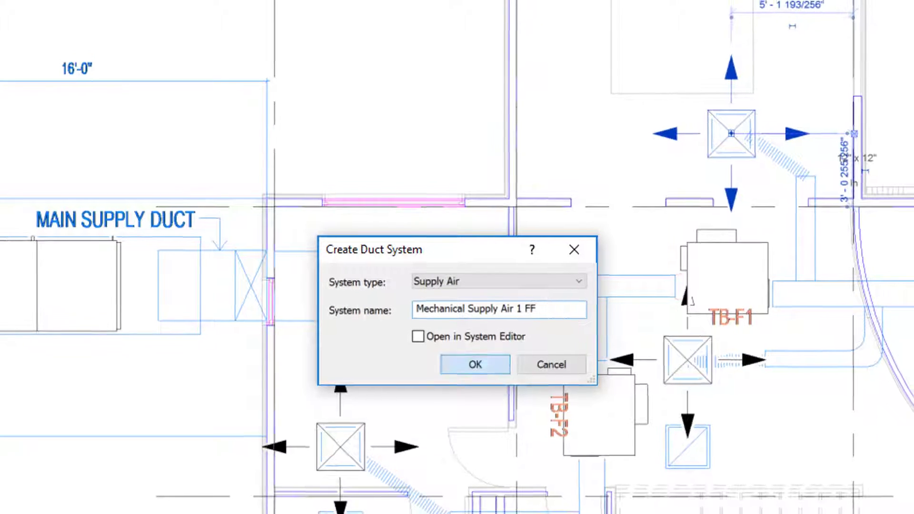
pyautogui.click(476, 366)
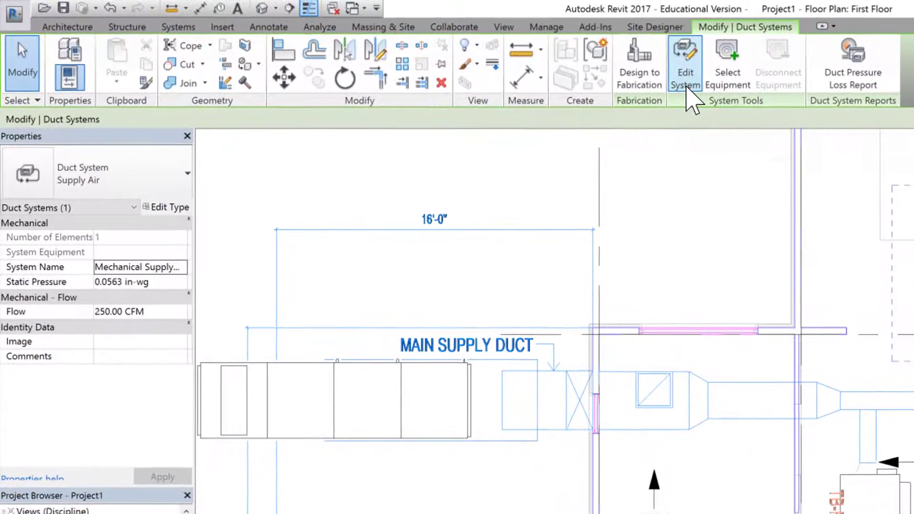
# Edit the new duct system and add the far east diffuser and the diffuser just below TB-F1 to it
pyautogui.click(687, 86)
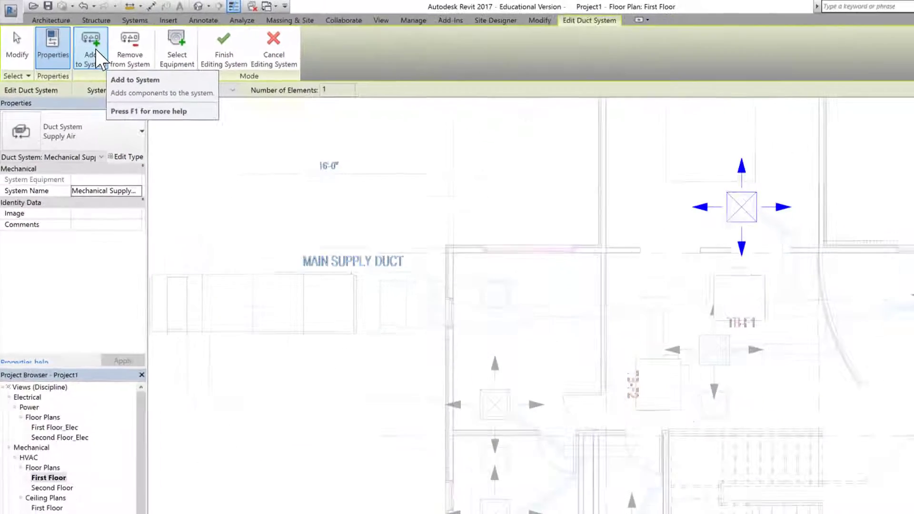
pyautogui.click(125, 66)
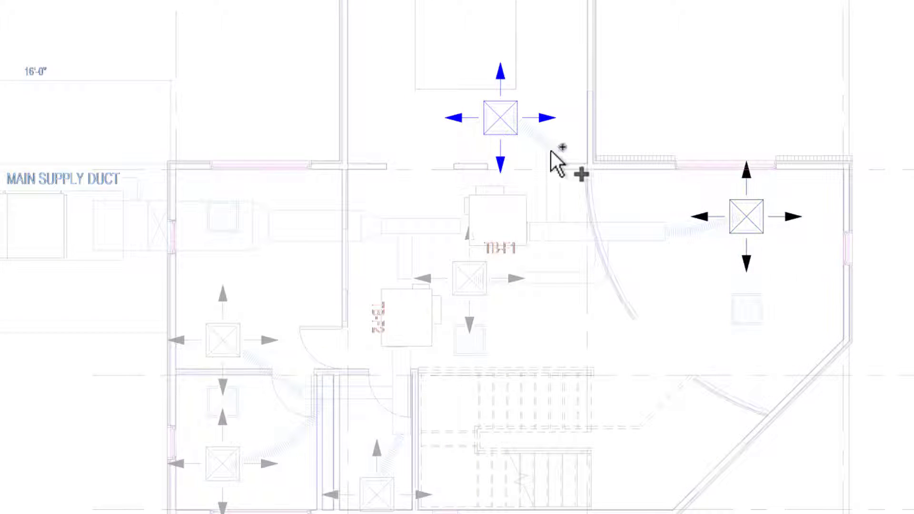
pyautogui.click(484, 294)
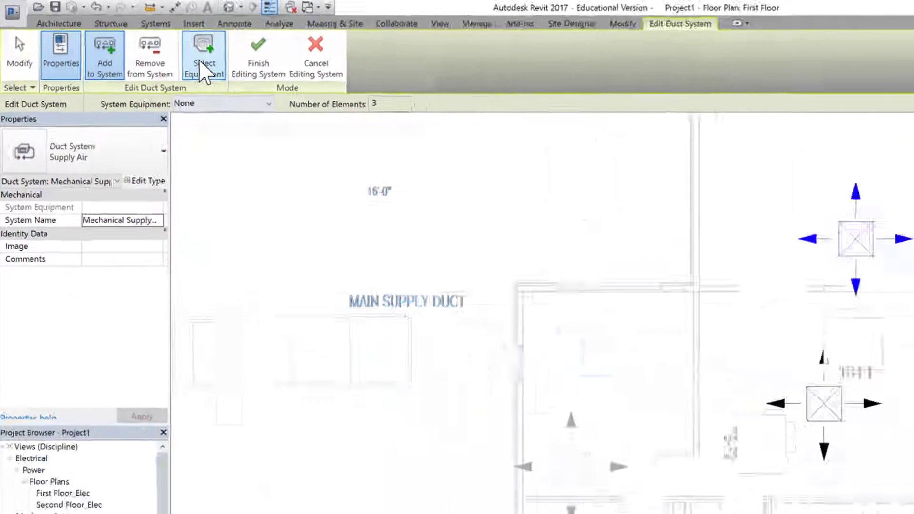
# Assign the TB-F1 VAV unit as the system's equipment, finish editing, and highlight the system to check it
pyautogui.click(204, 71)
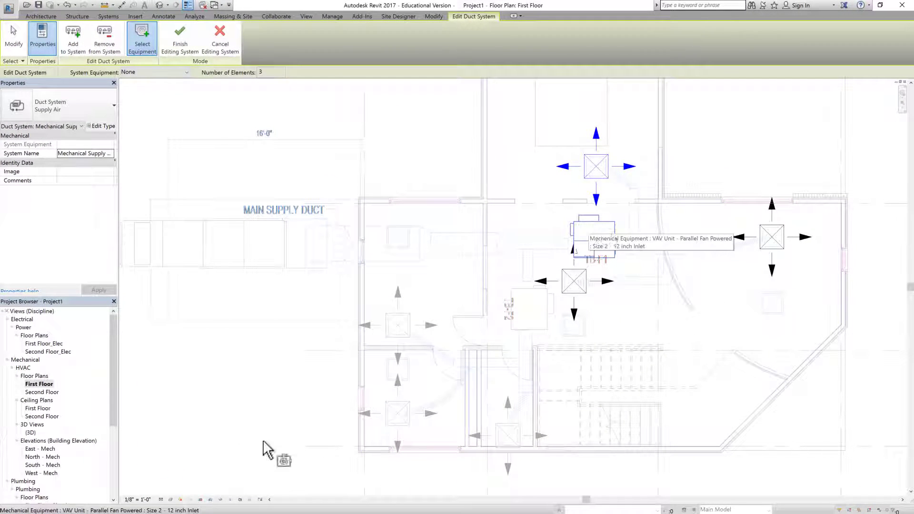
pyautogui.click(595, 224)
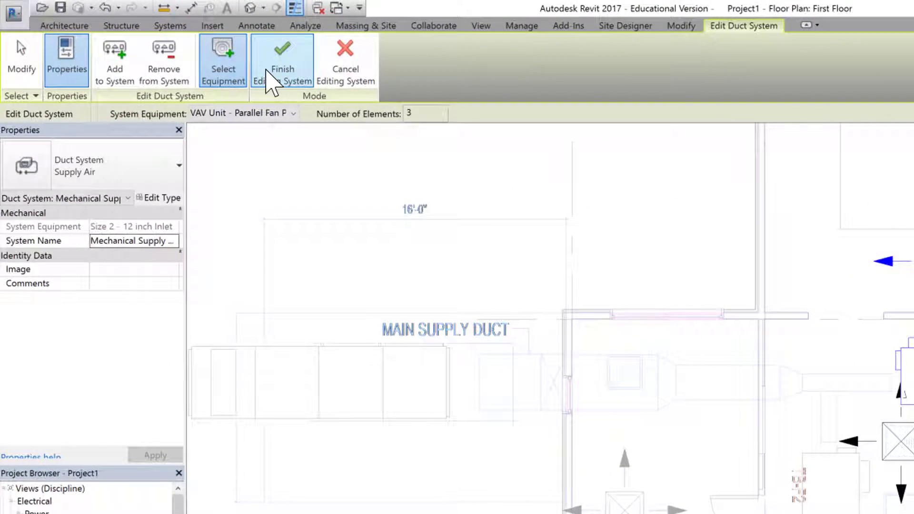
pyautogui.click(271, 81)
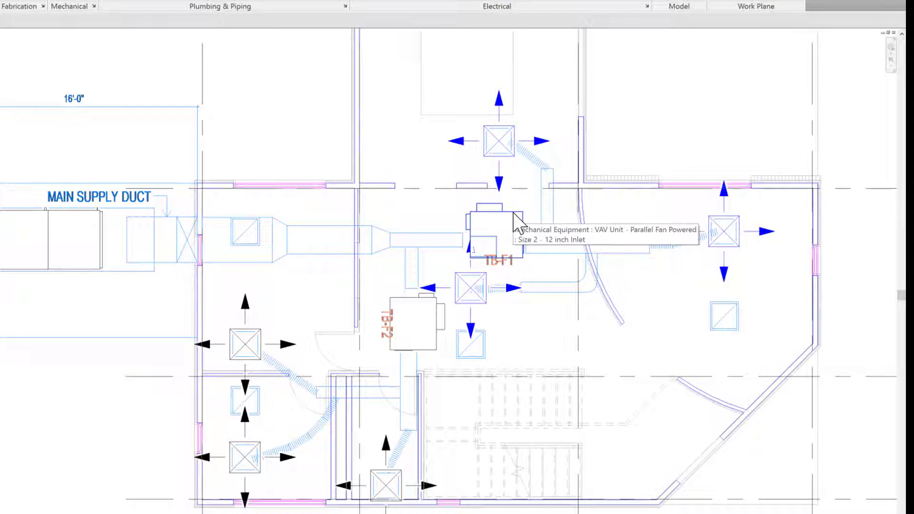
pyautogui.press('Tab')
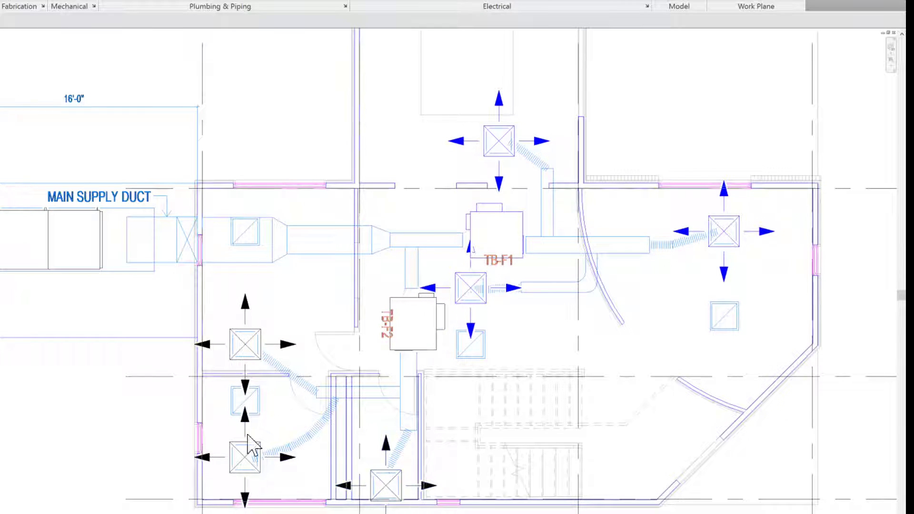
# Create a Supply Air duct system named "Mechanical Supply Air 2 FF" from the upper diffuser along the west wall
pyautogui.click(252, 343)
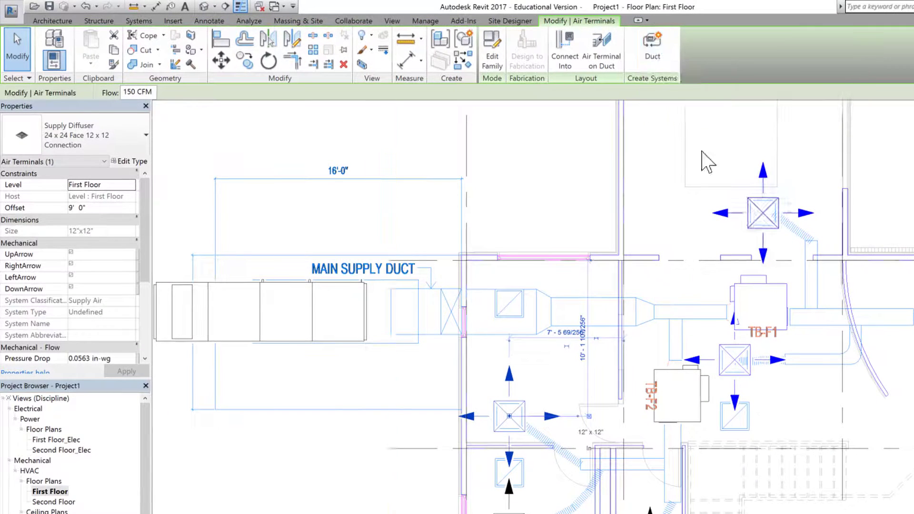
pyautogui.click(649, 45)
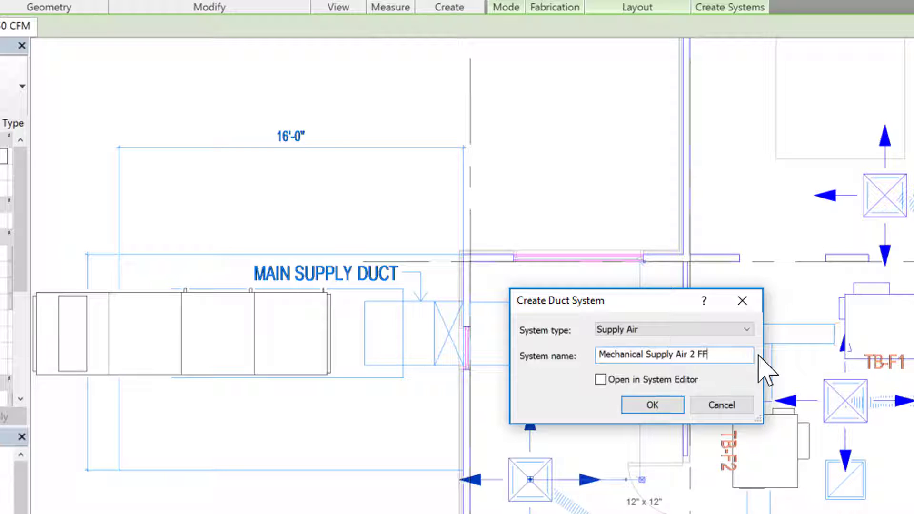
pyautogui.click(652, 405)
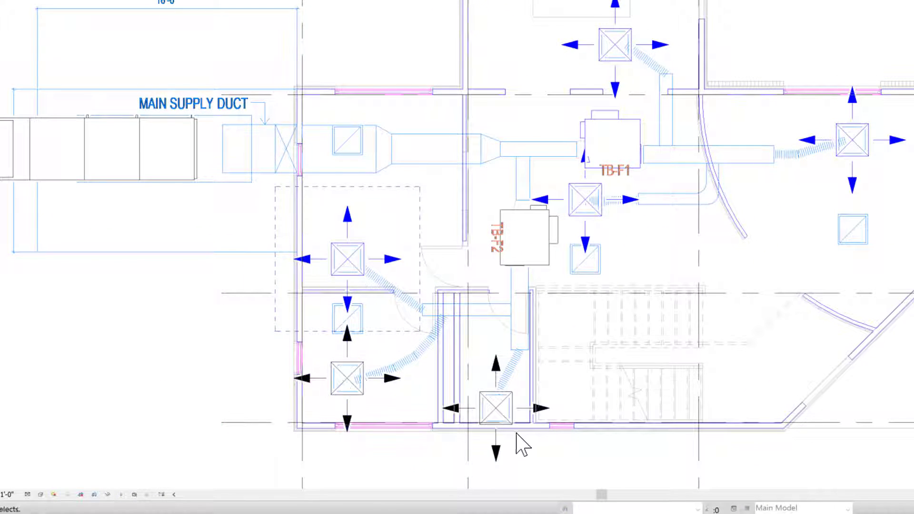
# Add the two remaining southern diffusers to the second system and assign the TB-F2 VAV unit as its equipment
pyautogui.click(356, 369)
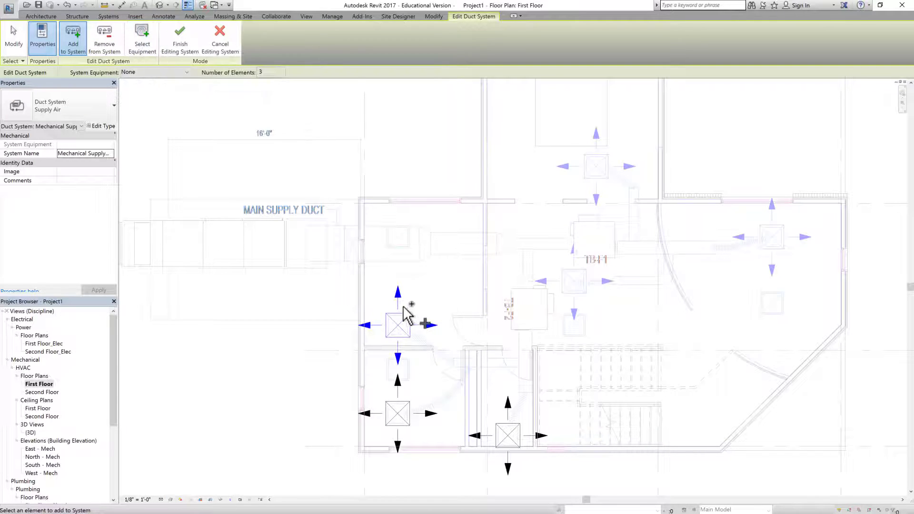
pyautogui.click(142, 50)
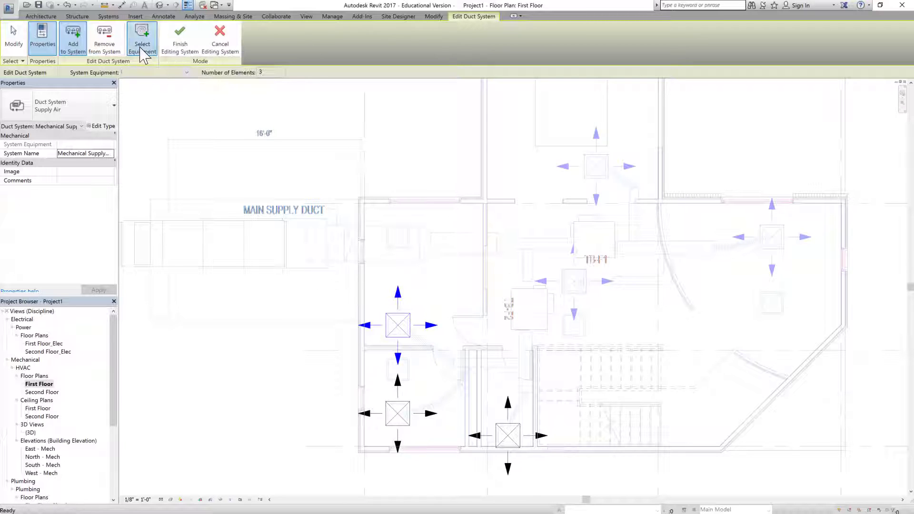
pyautogui.click(531, 322)
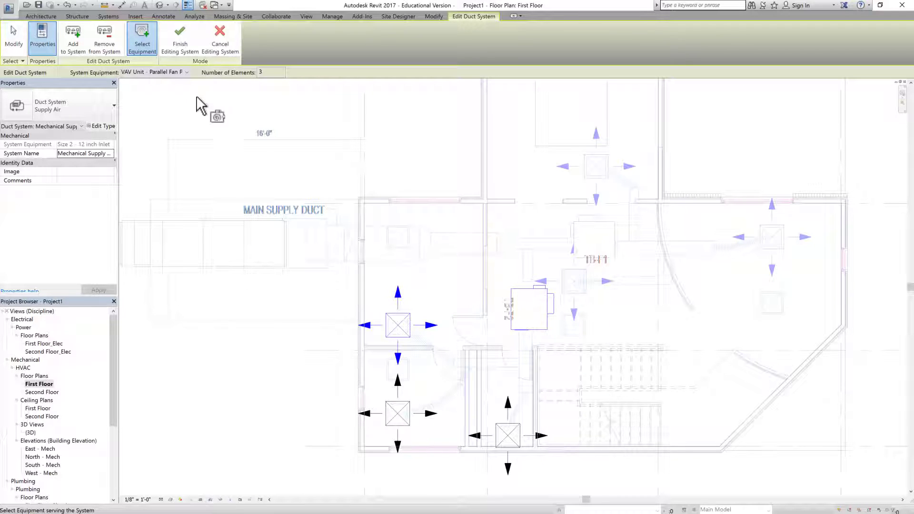
pyautogui.click(190, 50)
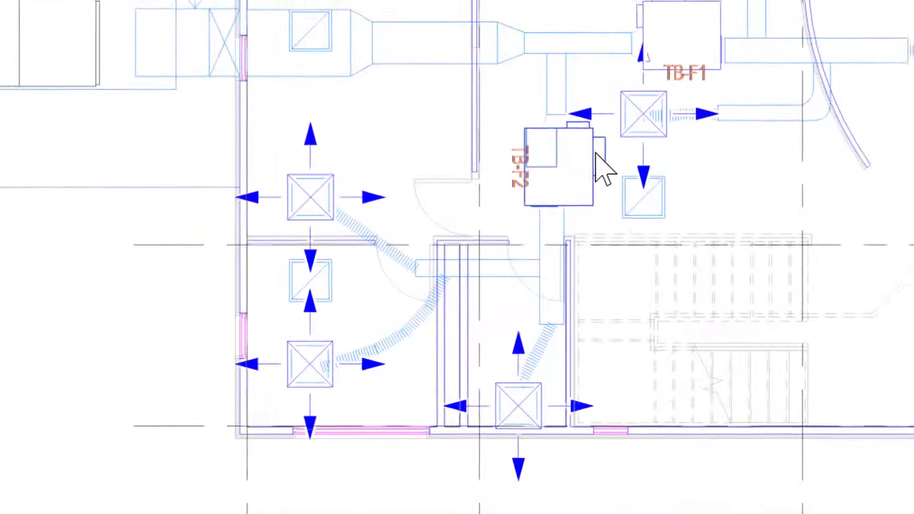
pyautogui.press('Tab')
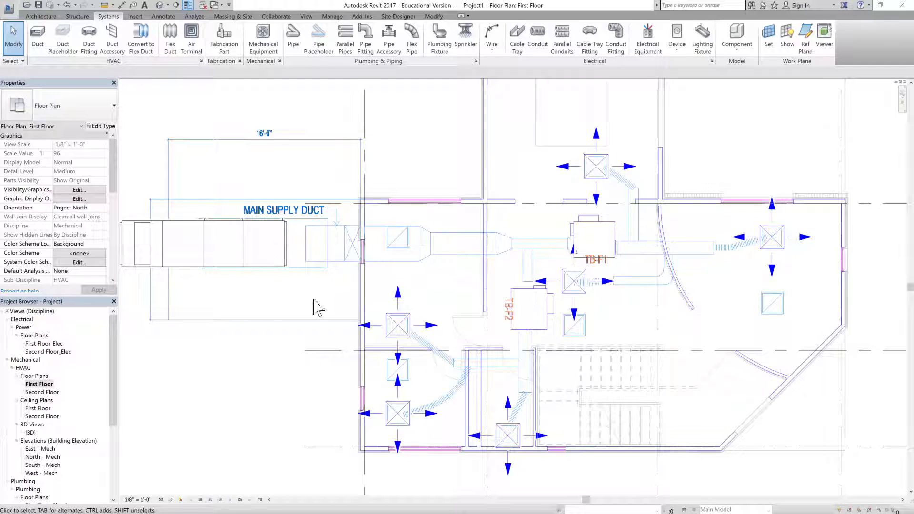
# Copy all supply diffusers together with VAV units TB-F1 and TB-F2 and paste them aligned to the Second Floor level
pyautogui.scroll(-2, 517, 301)
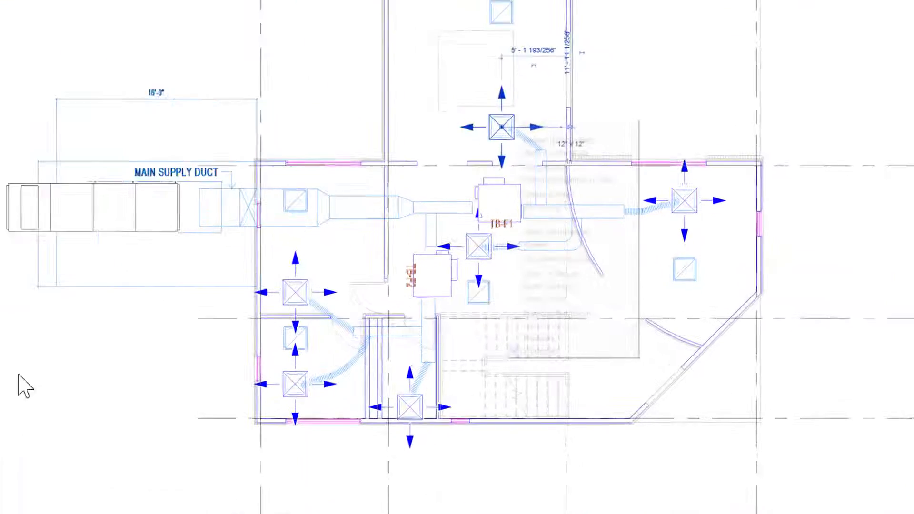
pyautogui.rightClick(560, 187)
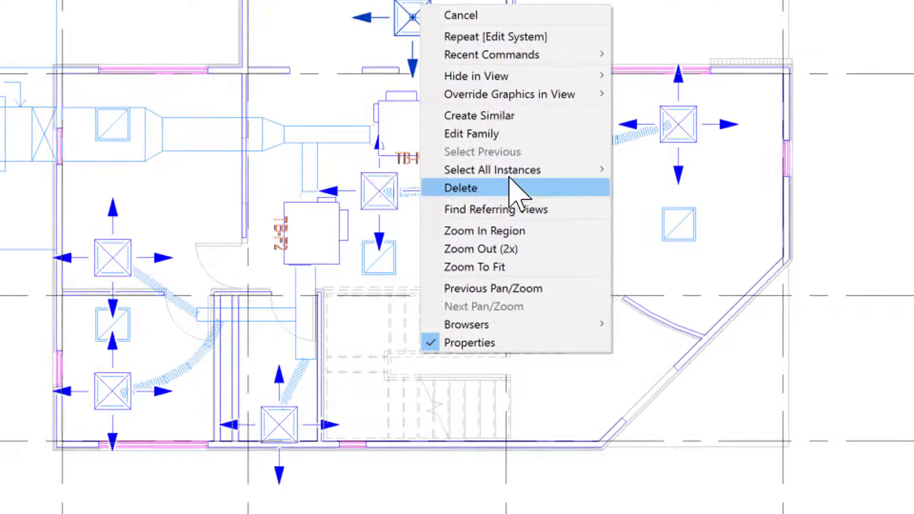
pyautogui.moveTo(519, 172)
pyautogui.click(662, 170)
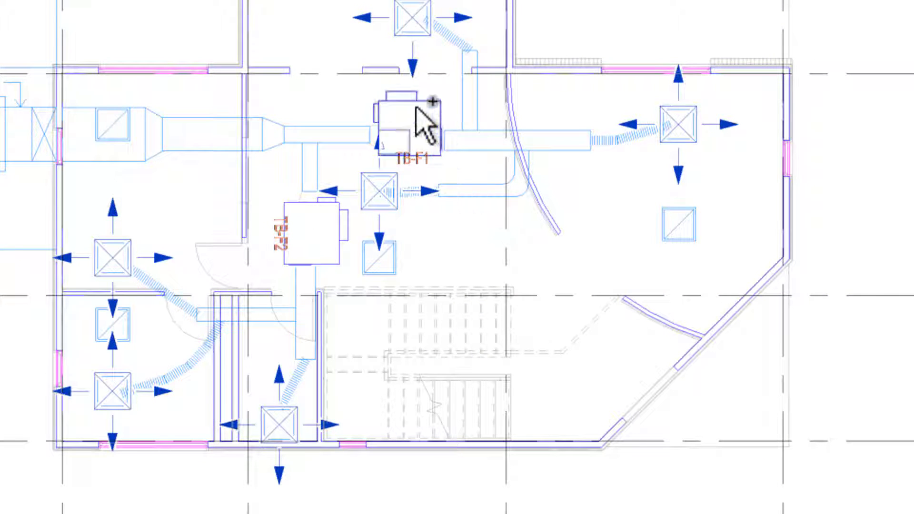
pyautogui.keyDown('ctrl'); pyautogui.click(407, 136); pyautogui.keyUp('ctrl')
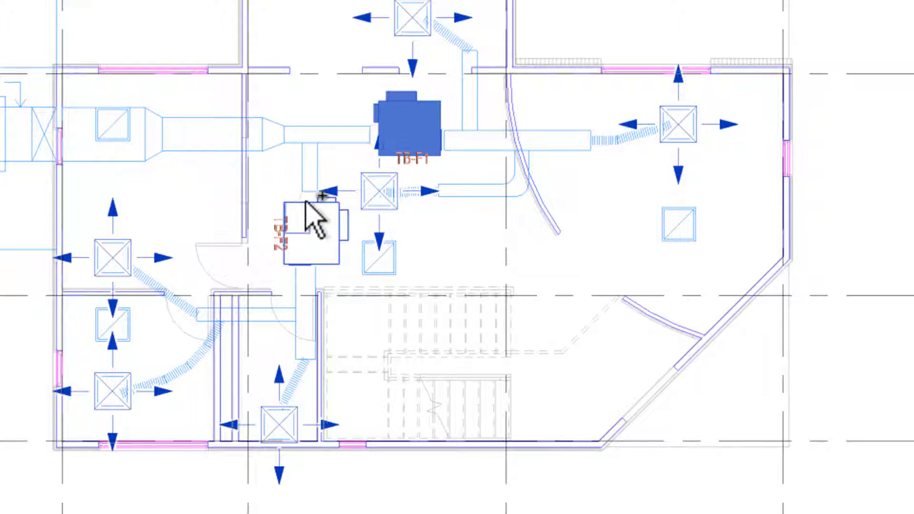
pyautogui.keyDown('ctrl'); pyautogui.click(310, 219); pyautogui.keyUp('ctrl')
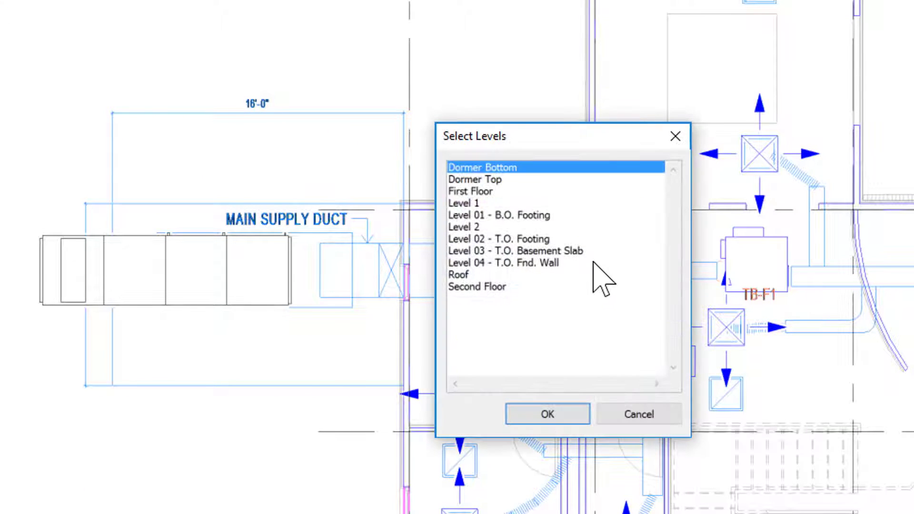
pyautogui.click(483, 287)
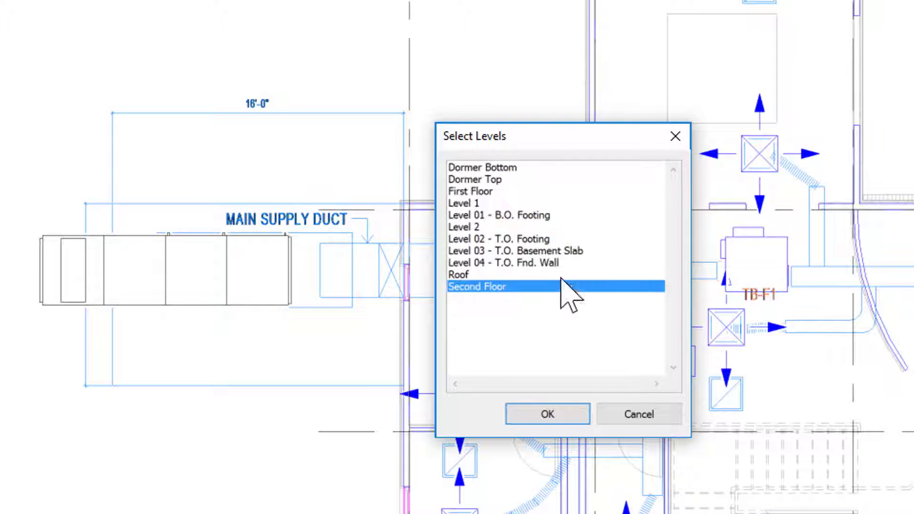
pyautogui.click(569, 415)
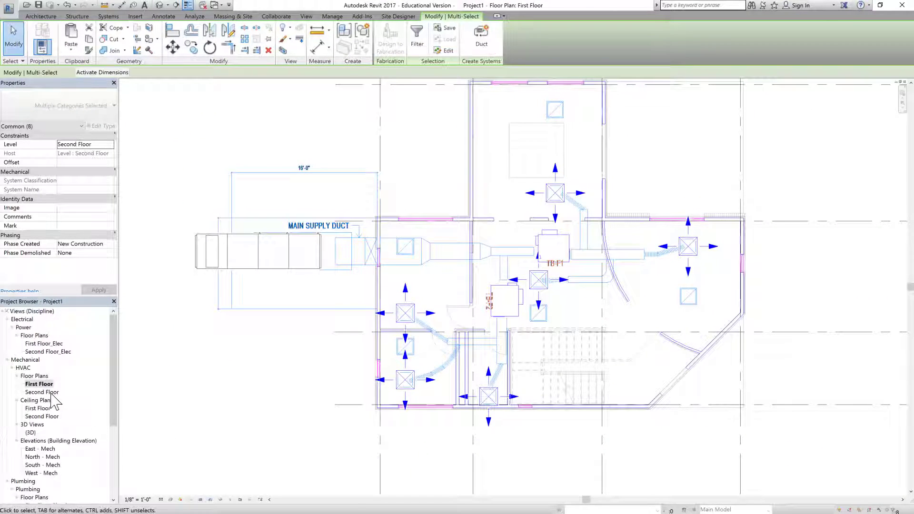
# Open the HVAC Second Floor plan and inspect the pasted diffusers and VAV units
pyautogui.doubleClick(48, 392)
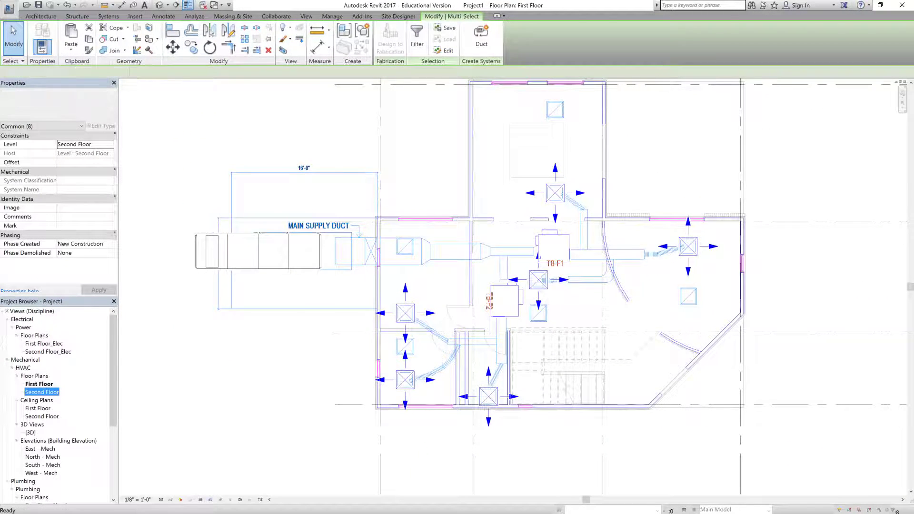
pyautogui.click(257, 442)
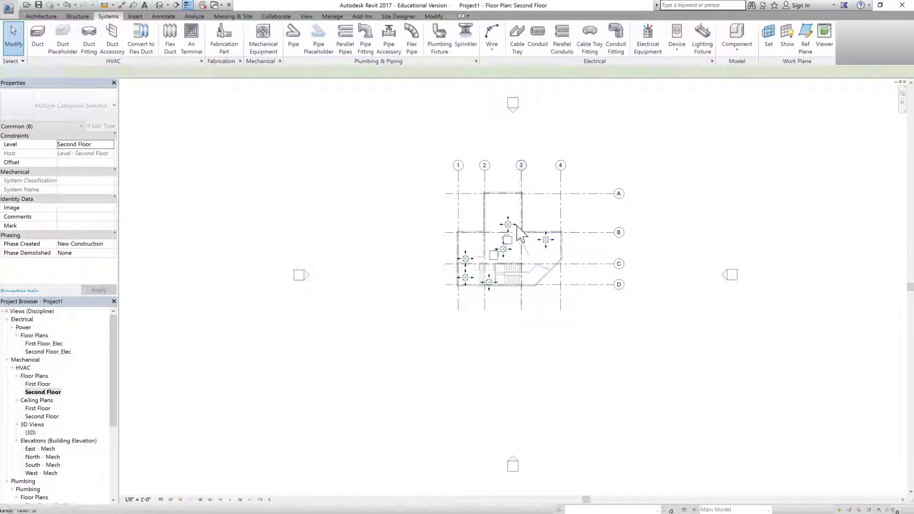
pyautogui.scroll(4, 509, 224)
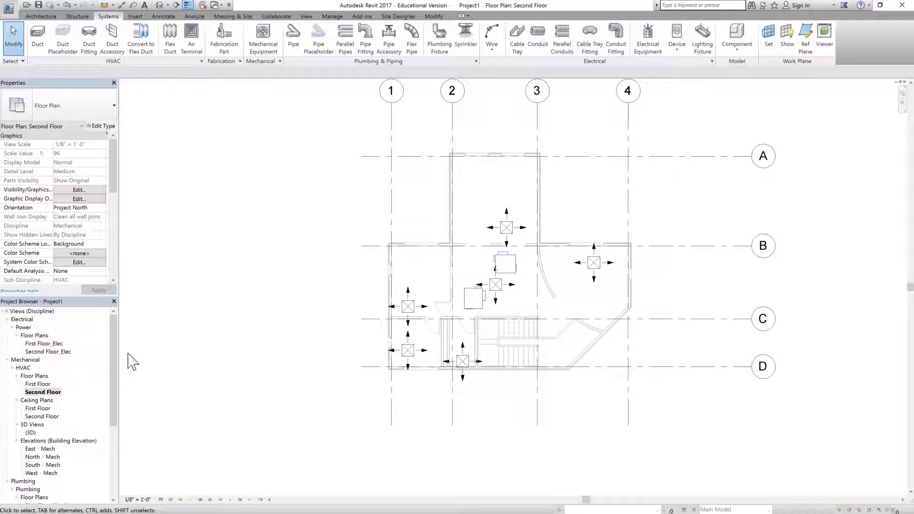
# In the First Floor plan, set the base level of the imported Individual Project_MEP.dwg to Second Floor
pyautogui.scroll(-4, 543, 325)
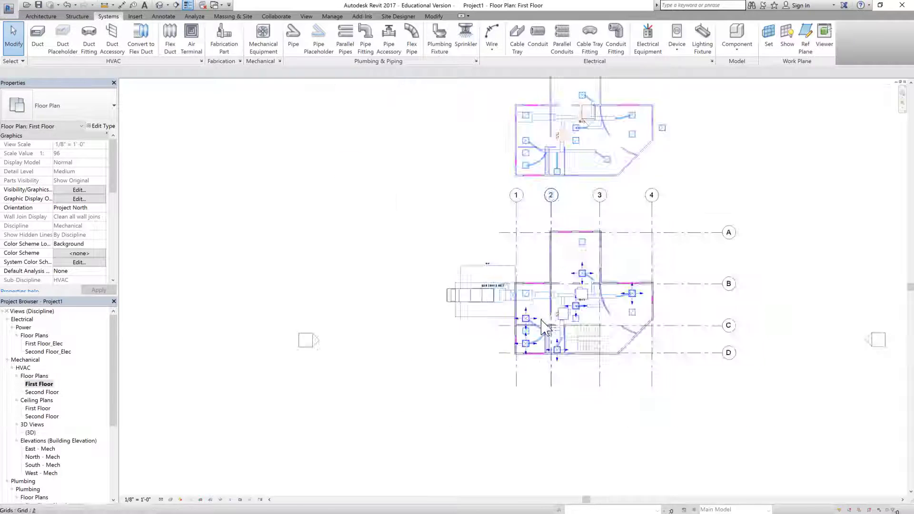
pyautogui.click(593, 214)
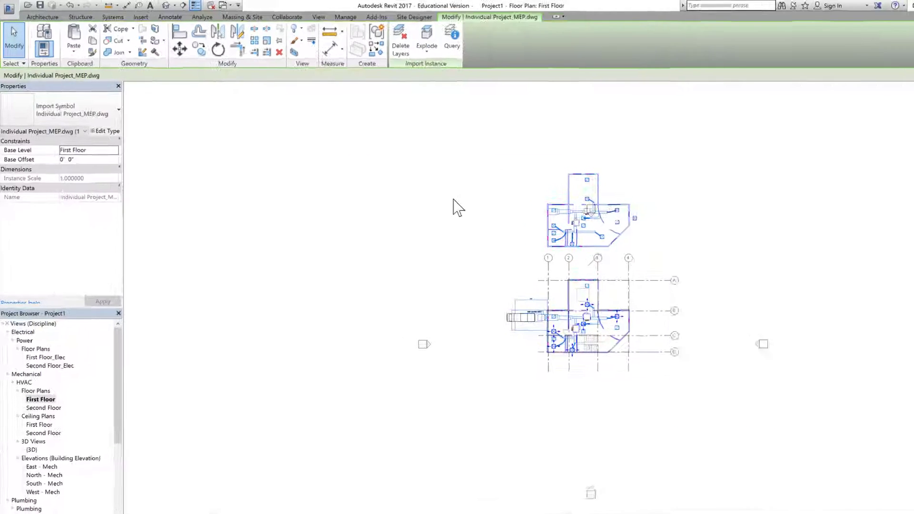
pyautogui.click(111, 145)
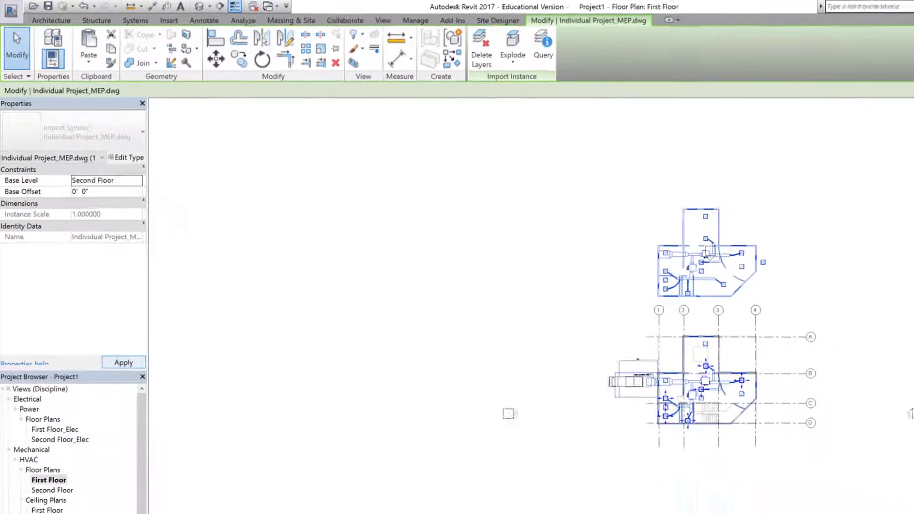
# Return to the HVAC Second Floor plan and examine the imported DWG's second floor layout against the building grids
pyautogui.doubleClick(43, 392)
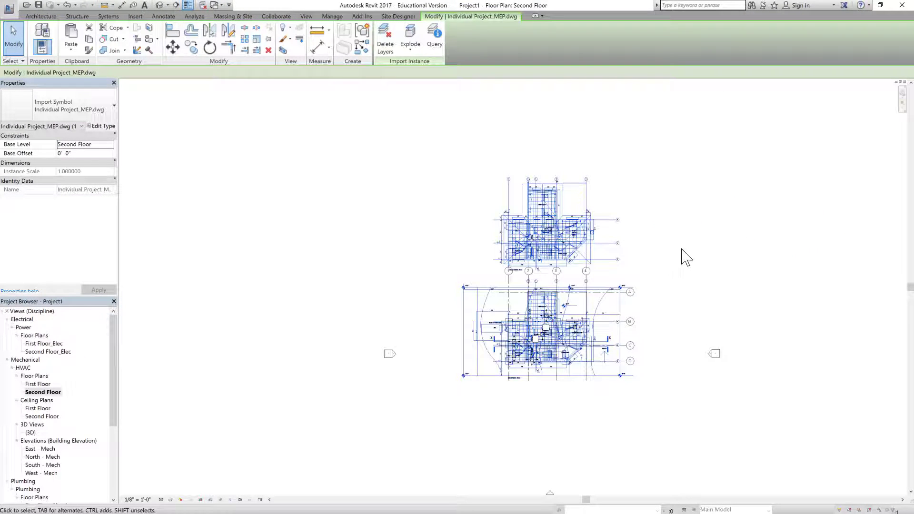
pyautogui.click(370, 399)
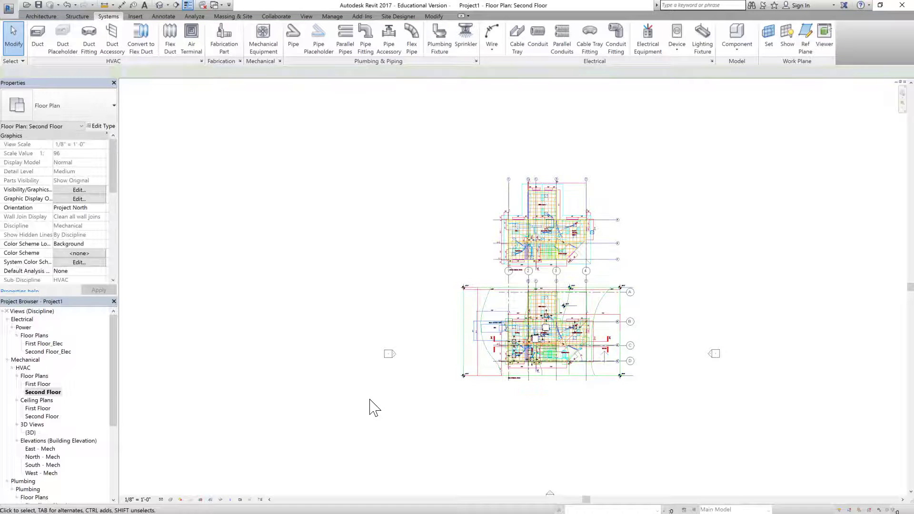
pyautogui.scroll(2, 569, 257)
pyautogui.scroll(5, 569, 259)
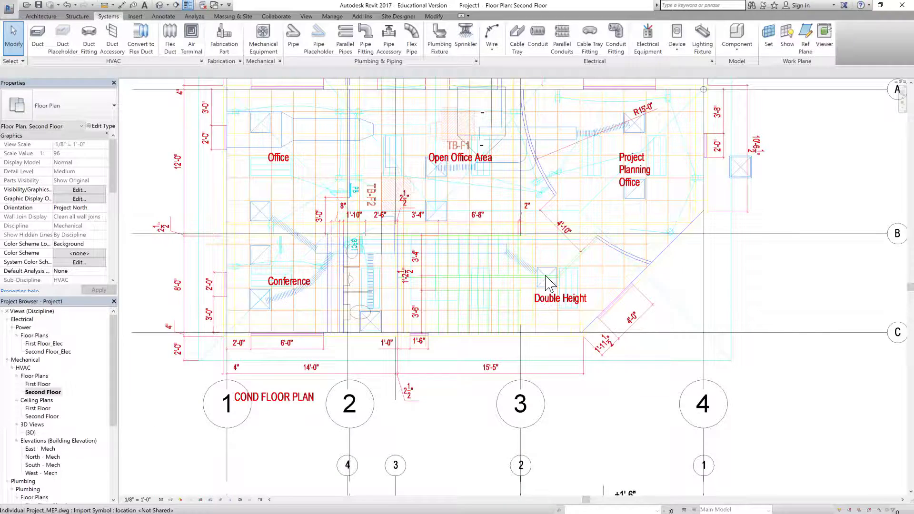
pyautogui.scroll(-8, 542, 283)
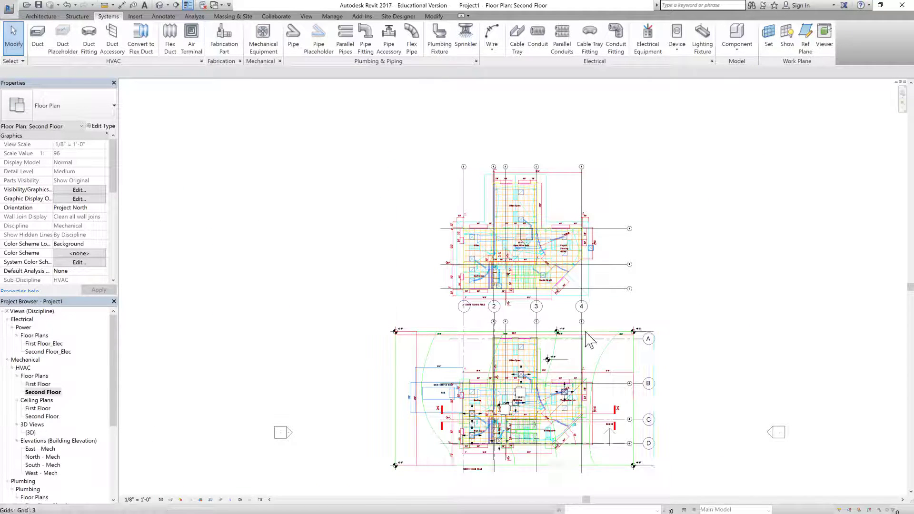
# Move the imported Individual Project_MEP.dwg from its second floor layout's upper-left office wall corner onto the linked model's matching corner near grids A and 2
pyautogui.click(512, 233)
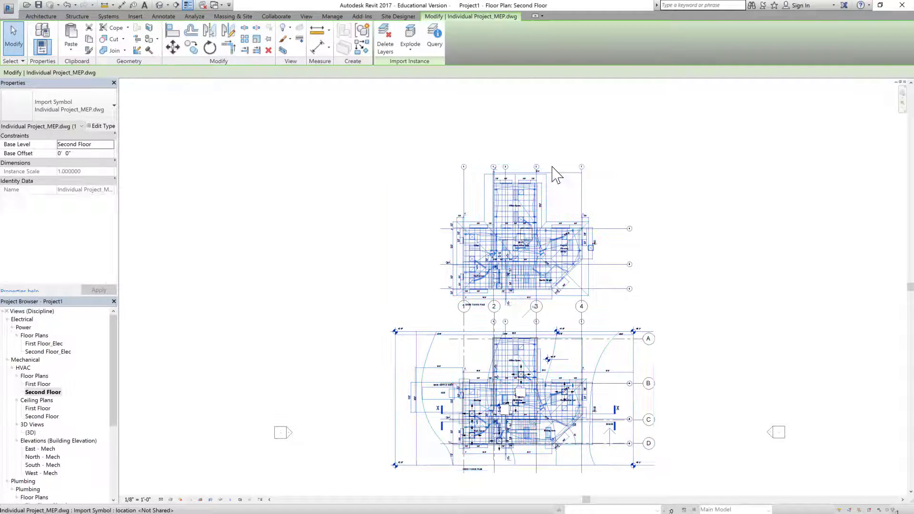
pyautogui.scroll(5, 336, 295)
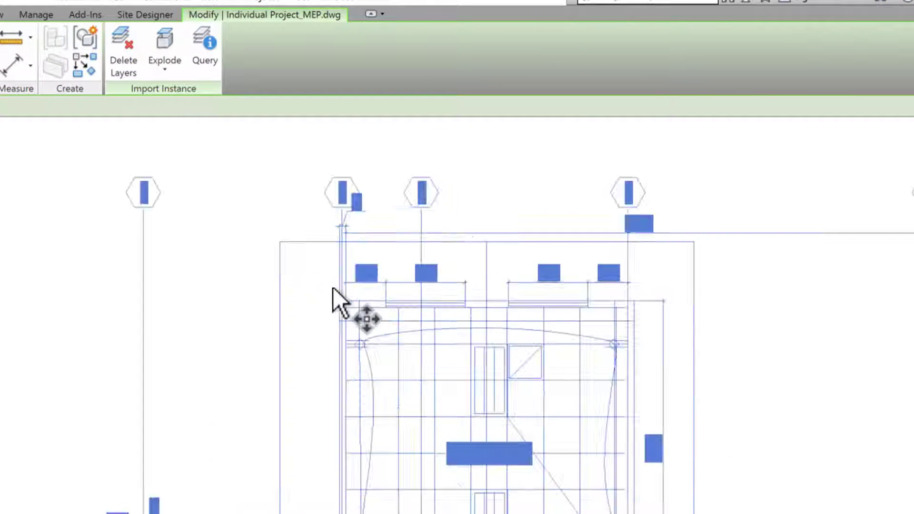
pyautogui.press('m')
pyautogui.press('v')
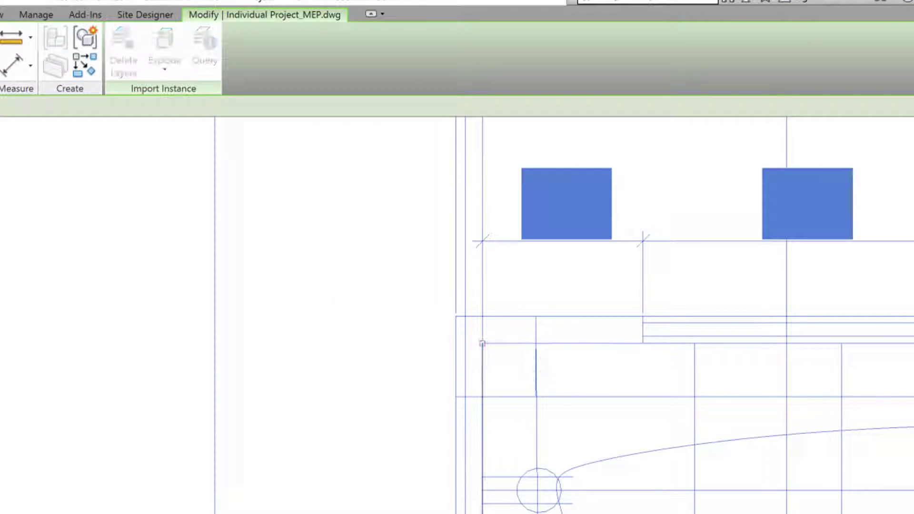
pyautogui.click(483, 343)
pyautogui.scroll(-4, 241, 255)
pyautogui.scroll(-5, 267, 228)
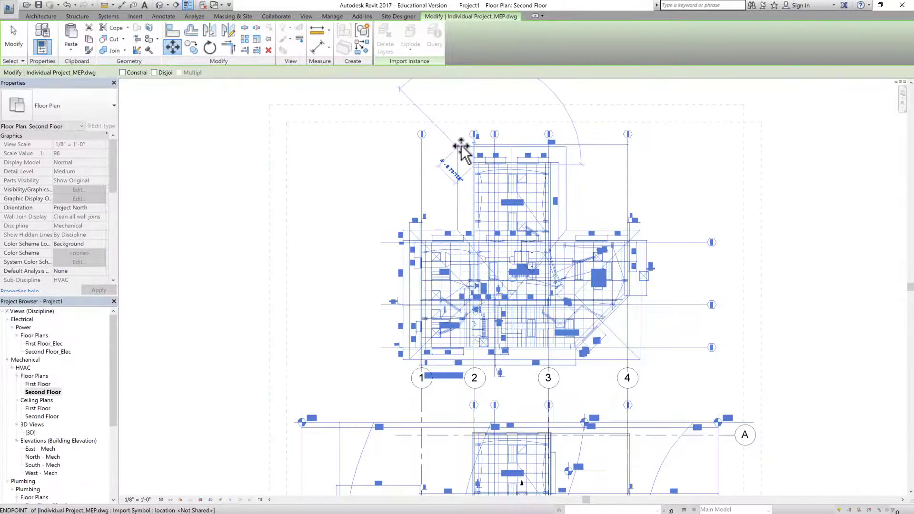
pyautogui.scroll(8, 465, 296)
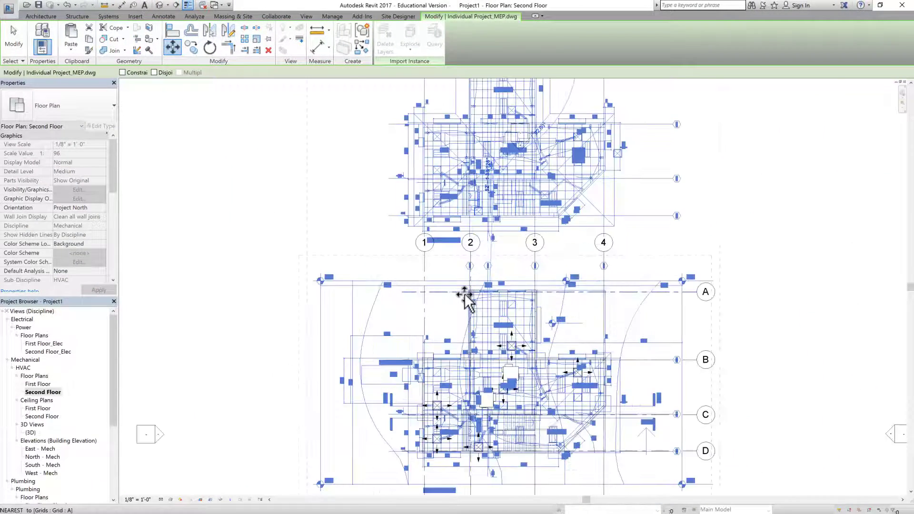
pyautogui.scroll(6, 486, 284)
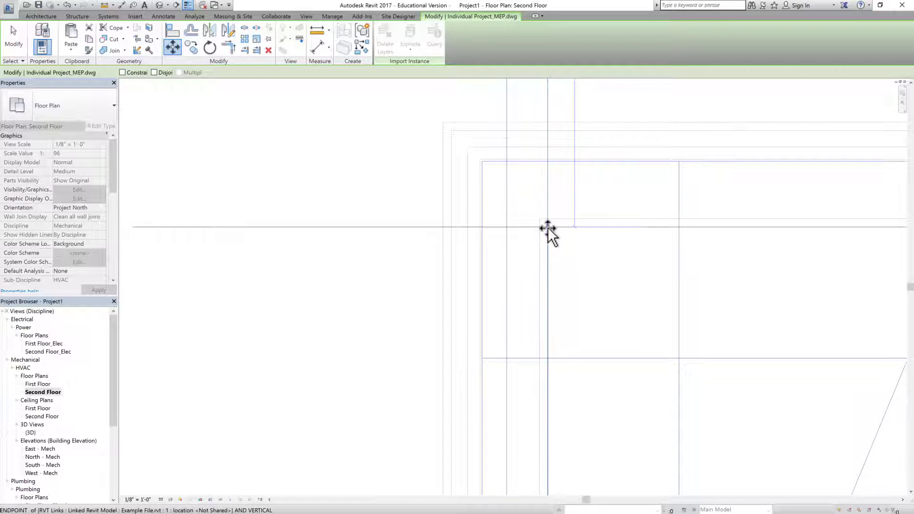
pyautogui.click(548, 228)
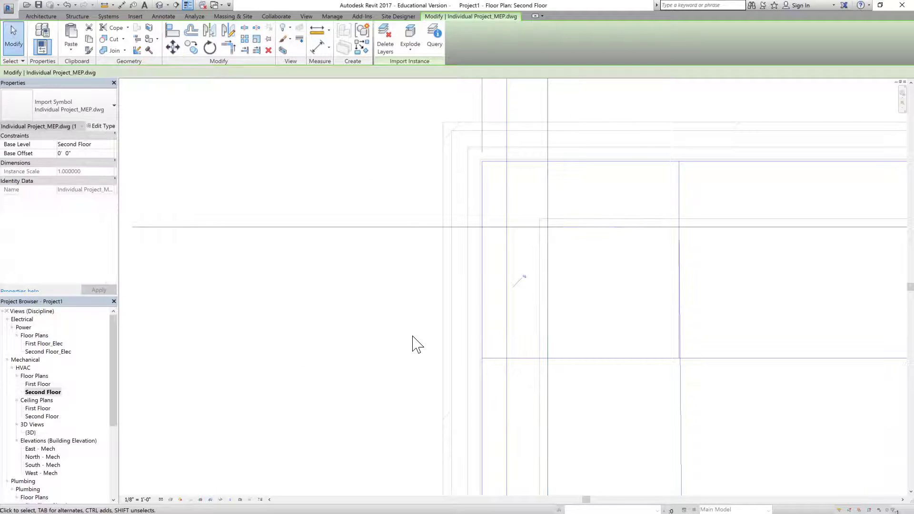
pyautogui.scroll(-10, 343, 229)
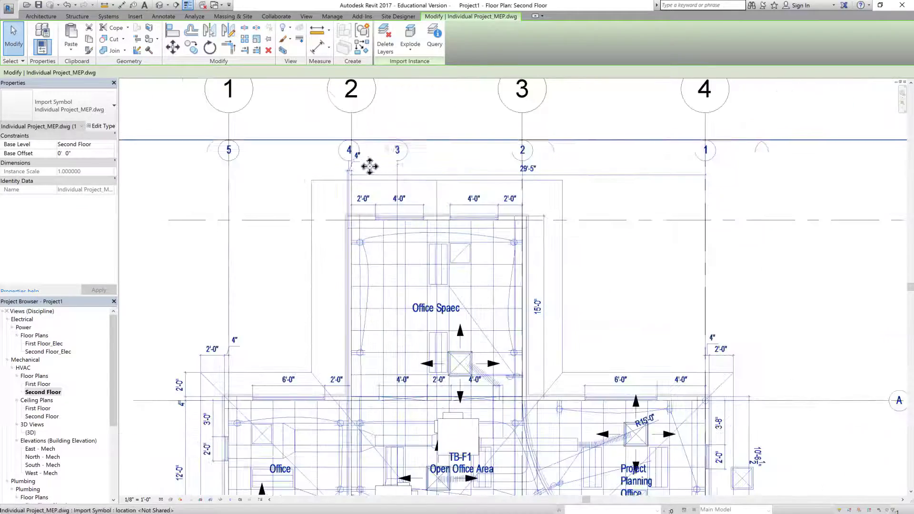
pyautogui.scroll(-3, 405, 226)
pyautogui.press('Escape')
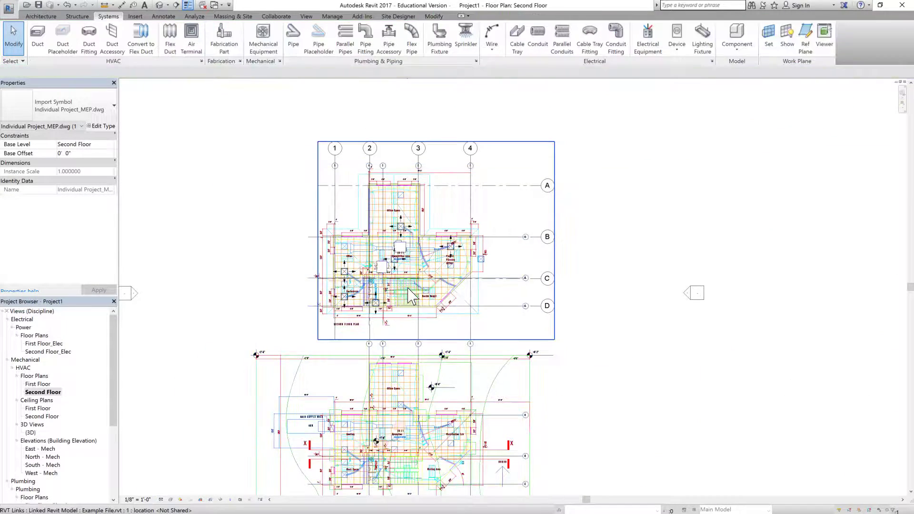
# Place a 24 x 24 Face 12 x 12 Connection supply diffuser at a 9' 0" offset over the DWG diffuser symbol in the Double Height space
pyautogui.scroll(5, 402, 309)
pyautogui.scroll(4, 408, 289)
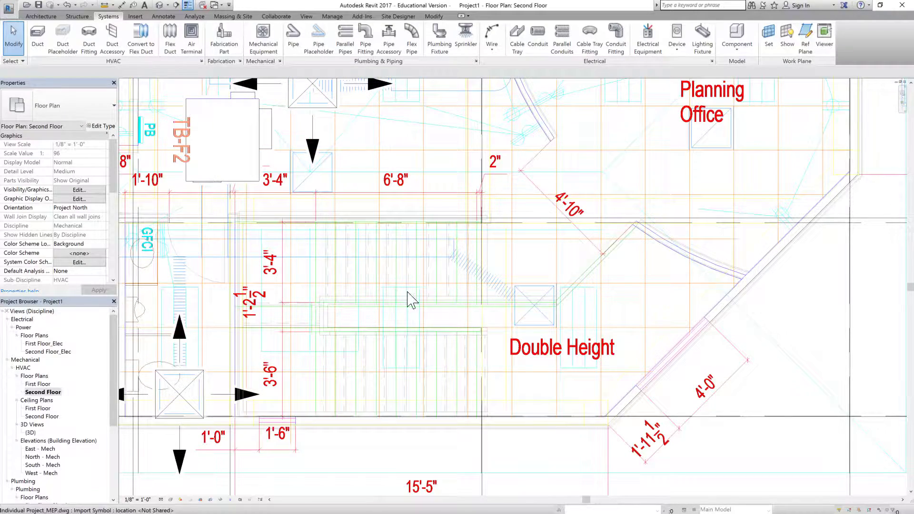
pyautogui.scroll(-6, 542, 271)
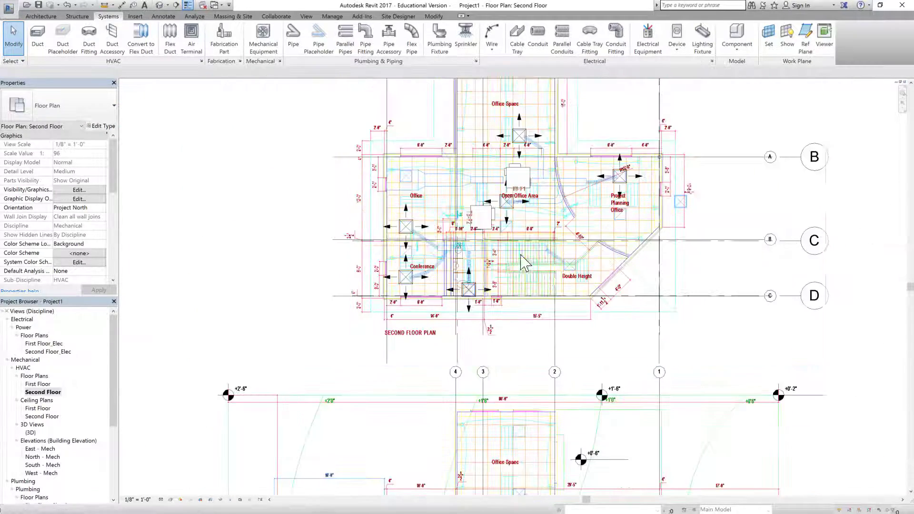
pyautogui.scroll(4, 545, 263)
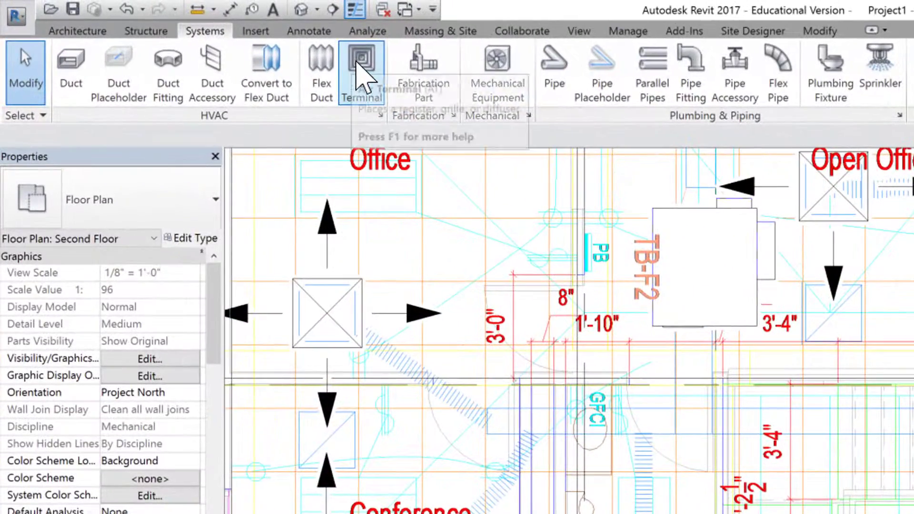
pyautogui.click(276, 52)
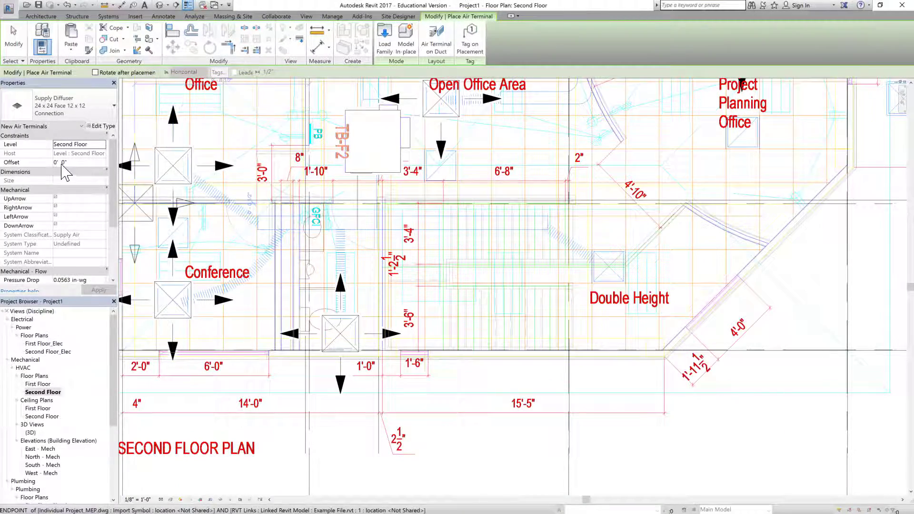
pyautogui.click(57, 164)
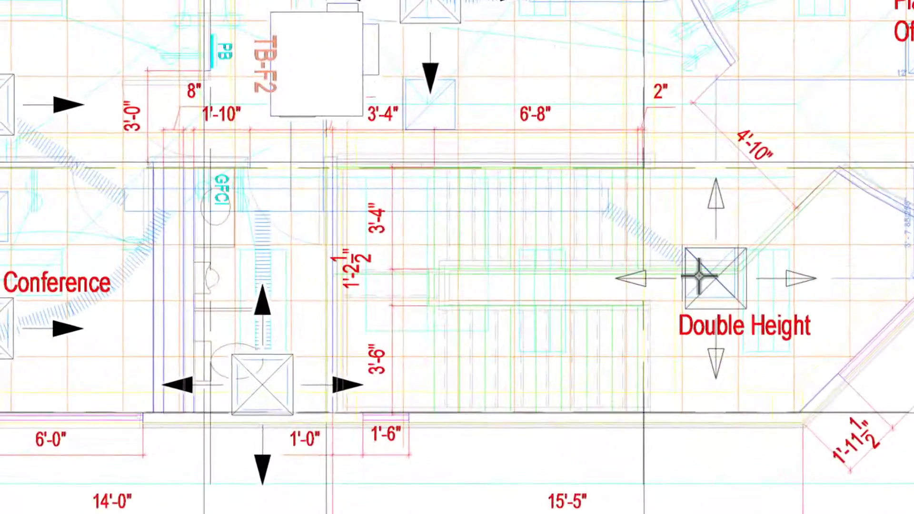
pyautogui.scroll(5, 699, 276)
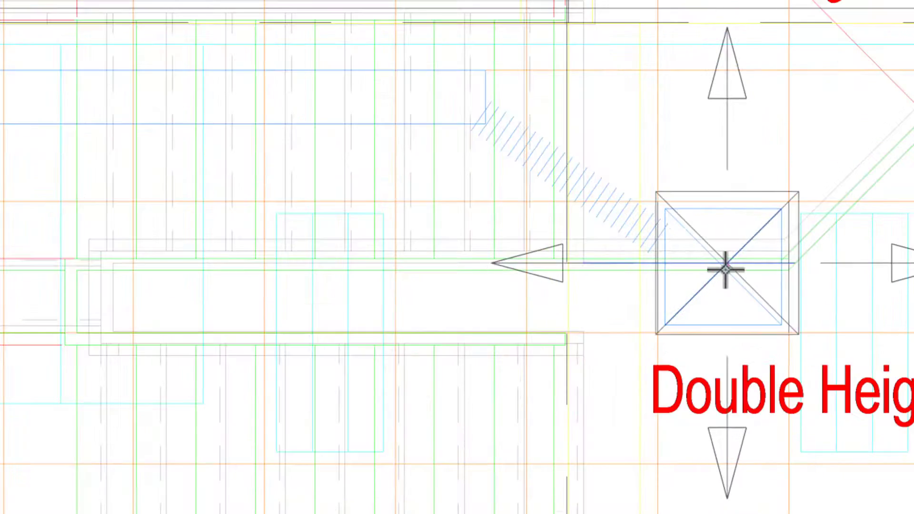
pyautogui.click(723, 270)
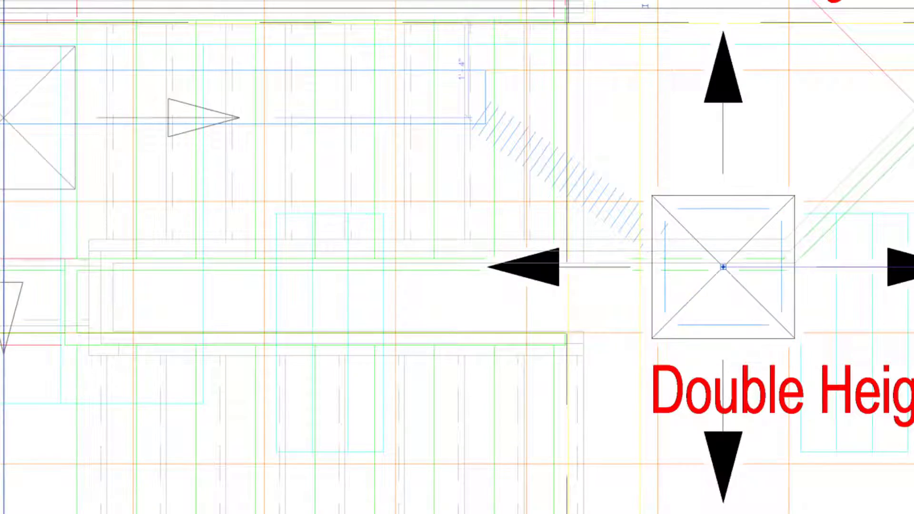
pyautogui.scroll(-6, 573, 309)
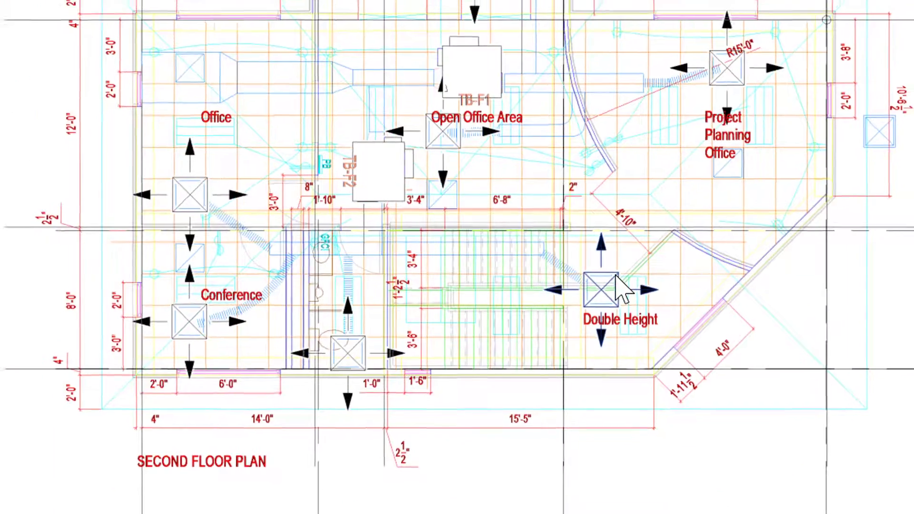
pyautogui.click(620, 278)
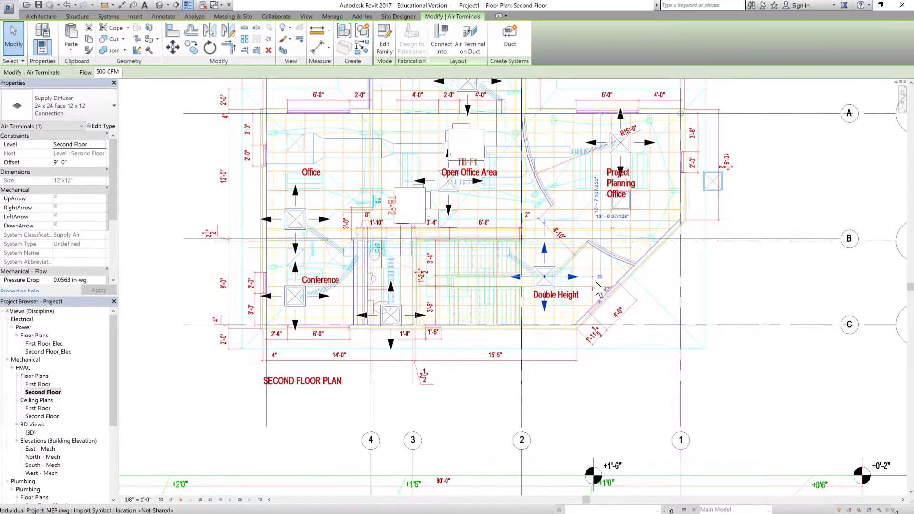
pyautogui.click(690, 367)
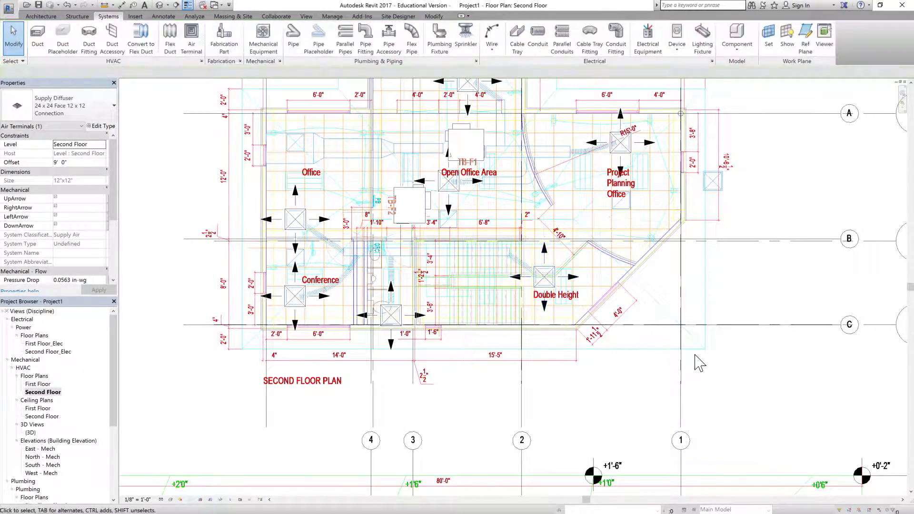
# In the Second Floor view's visibility overrides, hide the imported DWG's grid, dimension, text and electrical layers, keeping walls, windows, ducts and diffusers
pyautogui.scroll(-1, 595, 393)
pyautogui.scroll(-2, 595, 393)
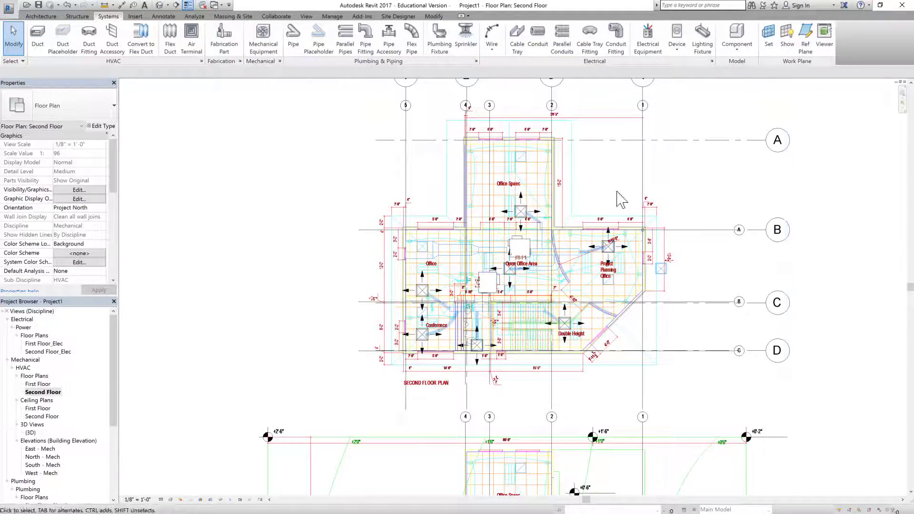
pyautogui.scroll(-1, 411, 188)
pyautogui.moveTo(113, 148)
pyautogui.mouseDown()
pyautogui.moveTo(112, 206)
pyautogui.moveTo(112, 149)
pyautogui.mouseUp()
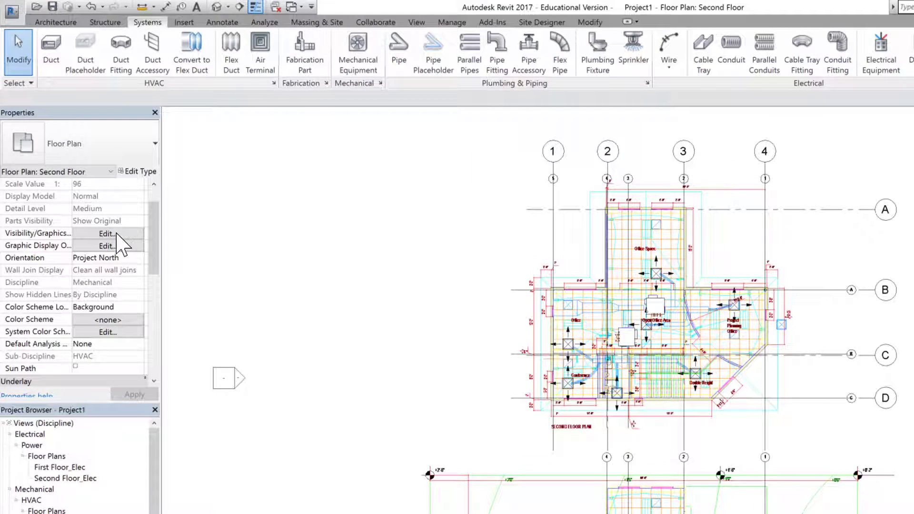
pyautogui.click(108, 233)
pyautogui.click(771, 162)
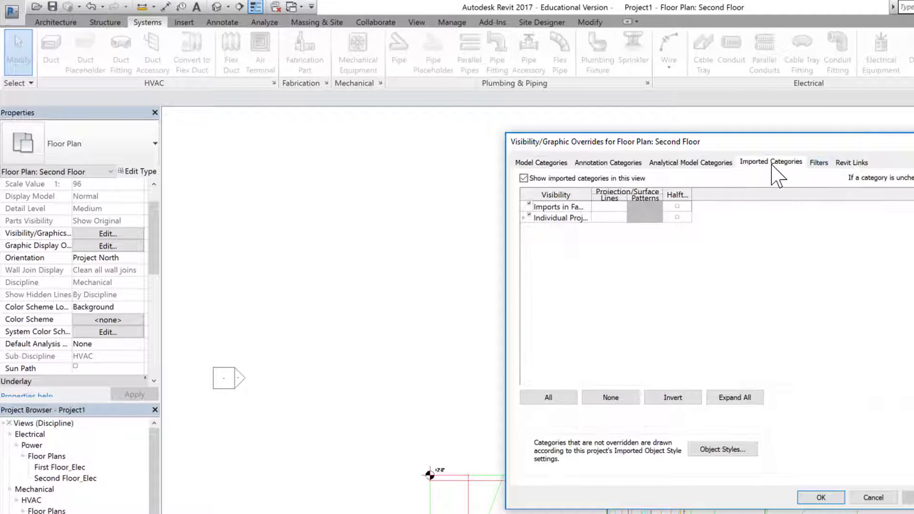
pyautogui.click(524, 218)
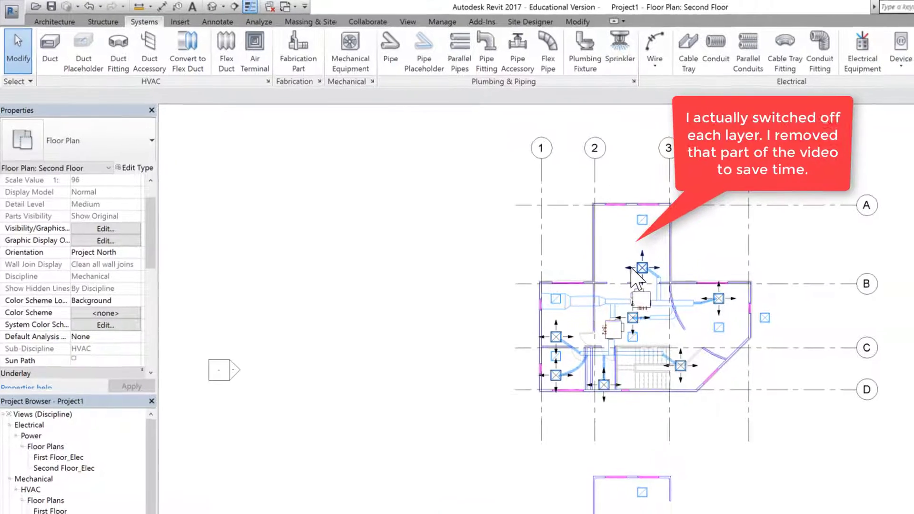
# Create a Supply Air duct system named Mechanical Supply Air 1 SF from the 250 CFM diffuser in the office space north of TB-F1
pyautogui.scroll(5, 644, 272)
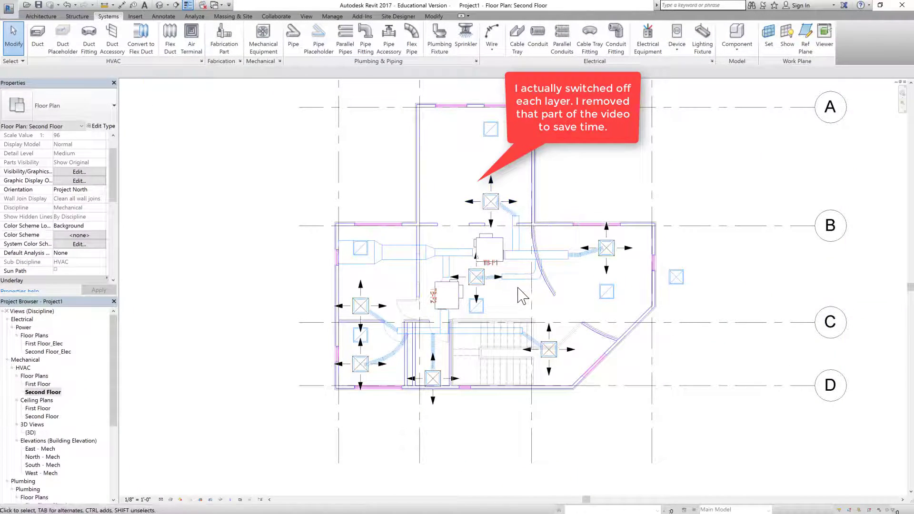
pyautogui.scroll(1, 528, 286)
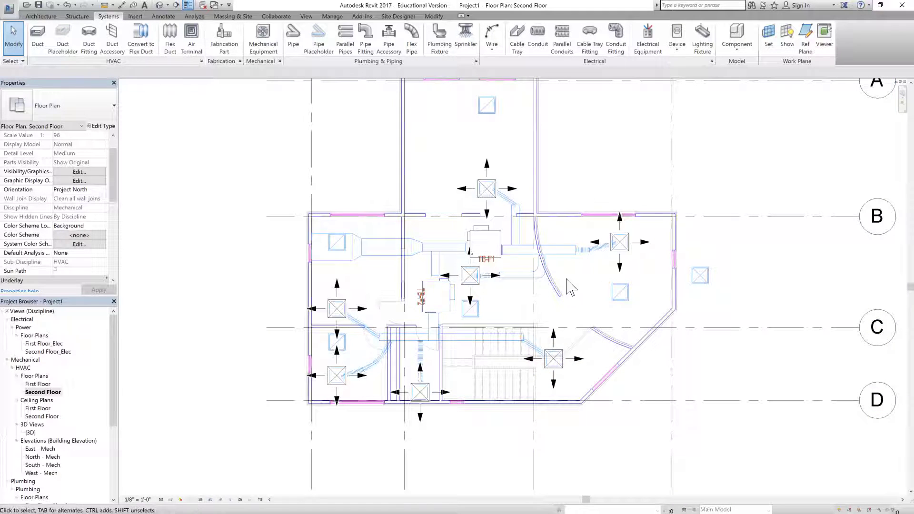
pyautogui.click(495, 189)
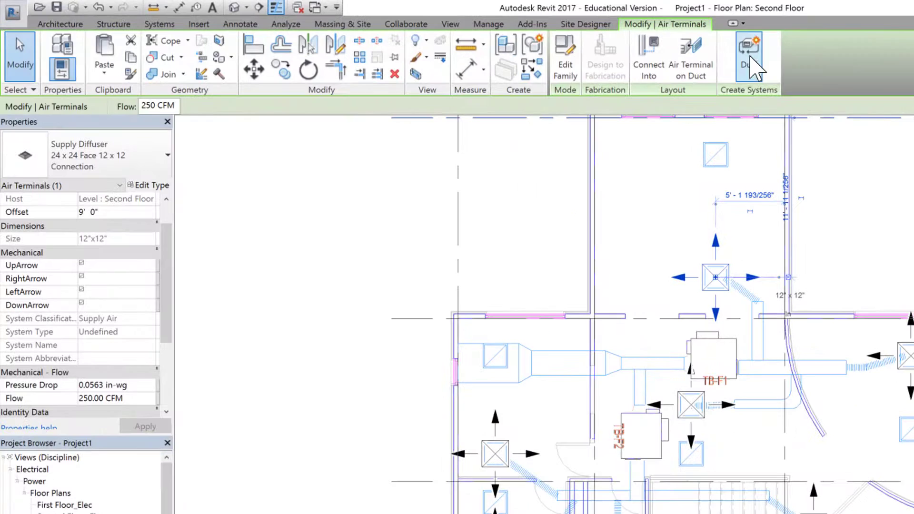
pyautogui.click(754, 67)
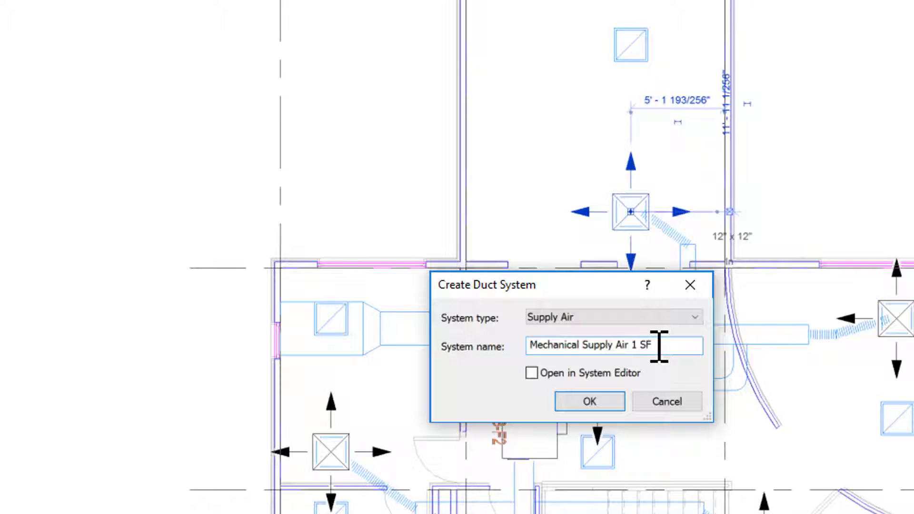
pyautogui.click(589, 401)
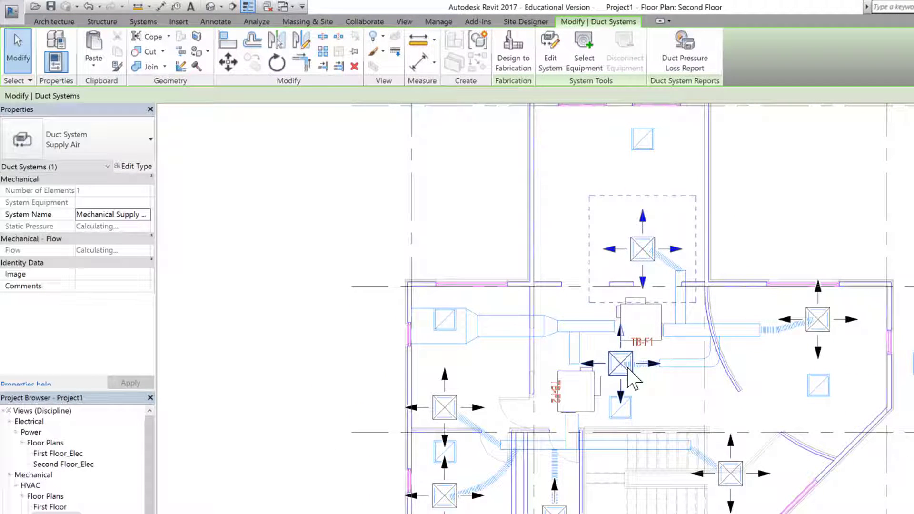
# Add the Project Planning Office and Open Office Area diffusers to the duct system and assign VAV unit TB-F1 as its equipment
pyautogui.click(550, 53)
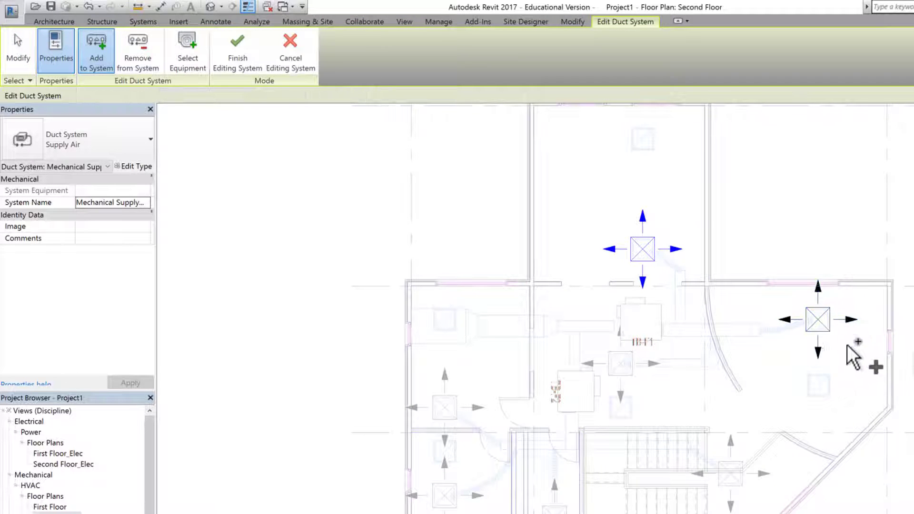
pyautogui.click(621, 376)
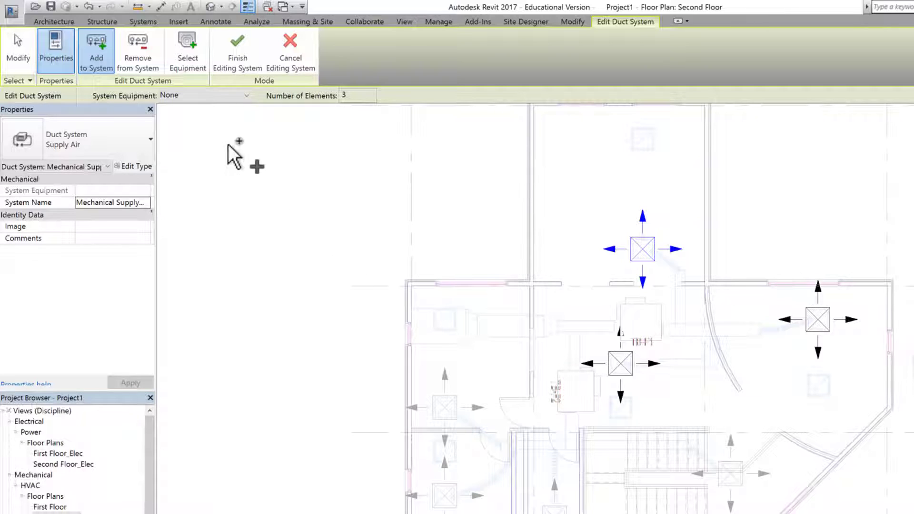
pyautogui.click(193, 70)
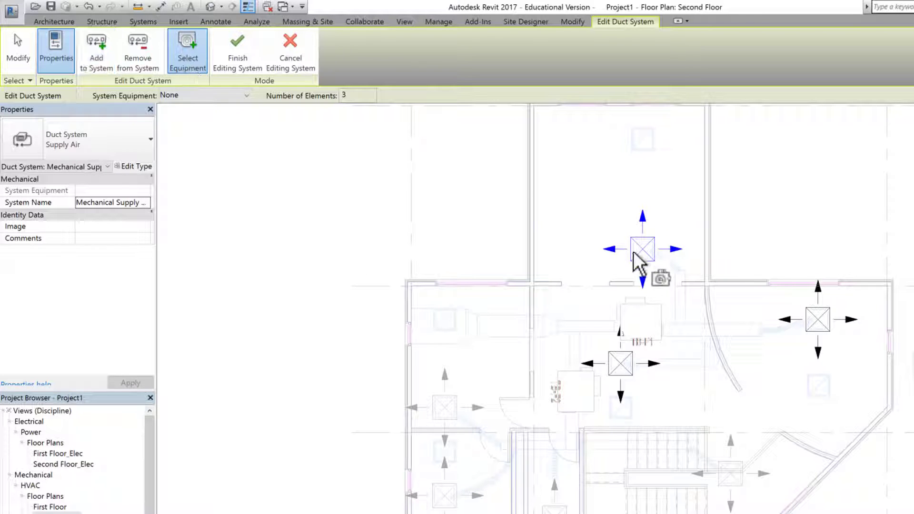
pyautogui.click(651, 307)
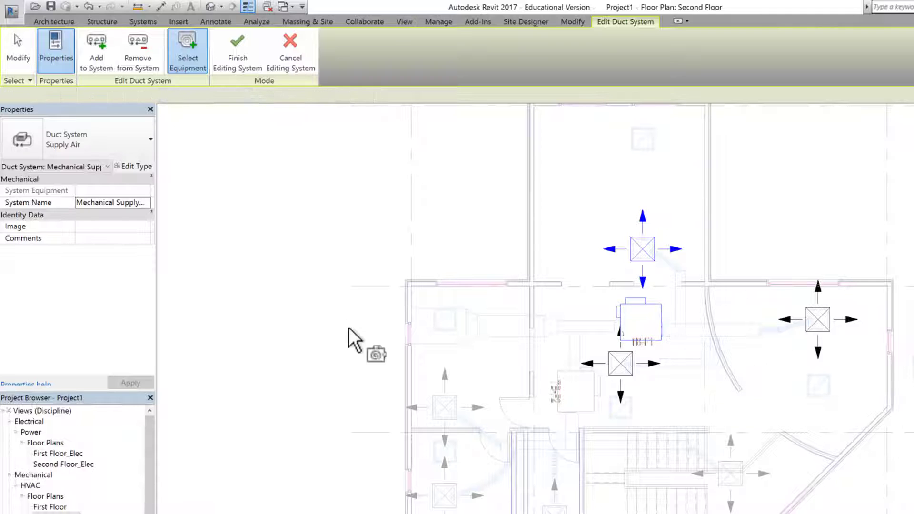
pyautogui.click(237, 50)
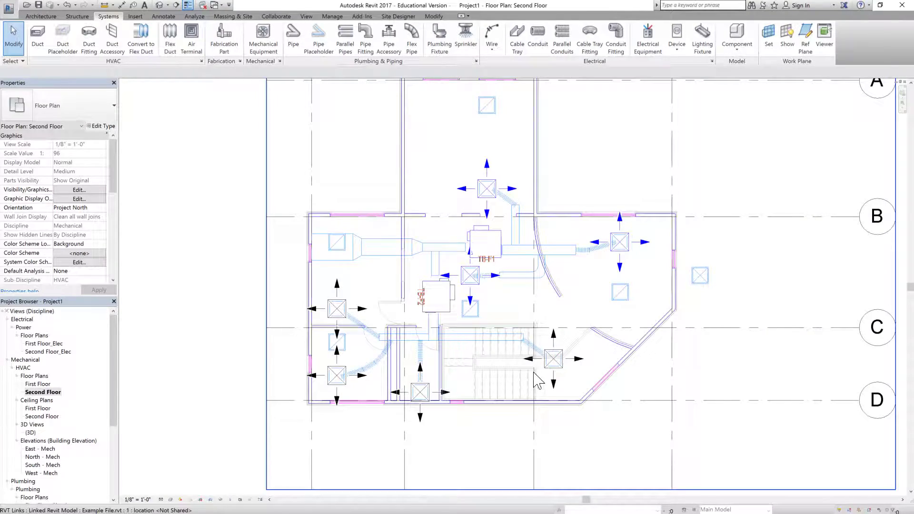
# Create a Supply Air duct system named Mechanical Supply Air 2 SF from the 150 CFM diffuser in the west room below TB-F1's main duct
pyautogui.click(341, 339)
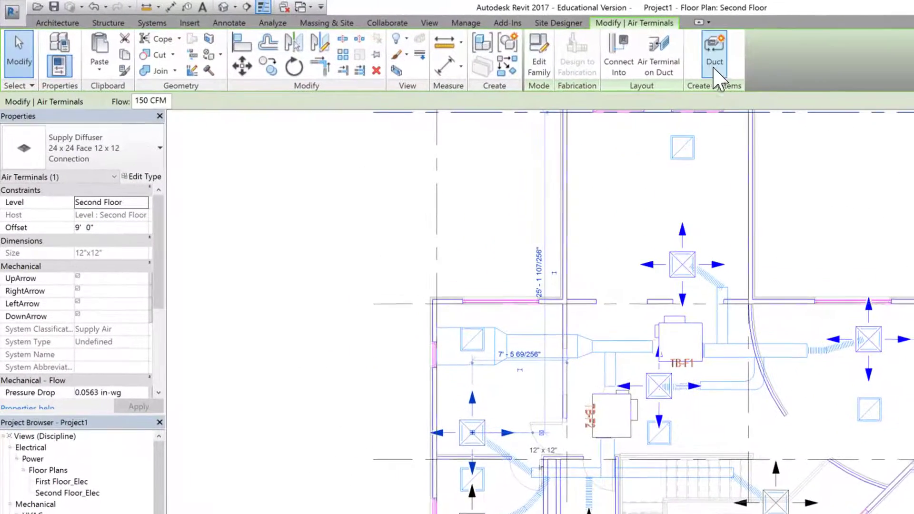
pyautogui.click(510, 36)
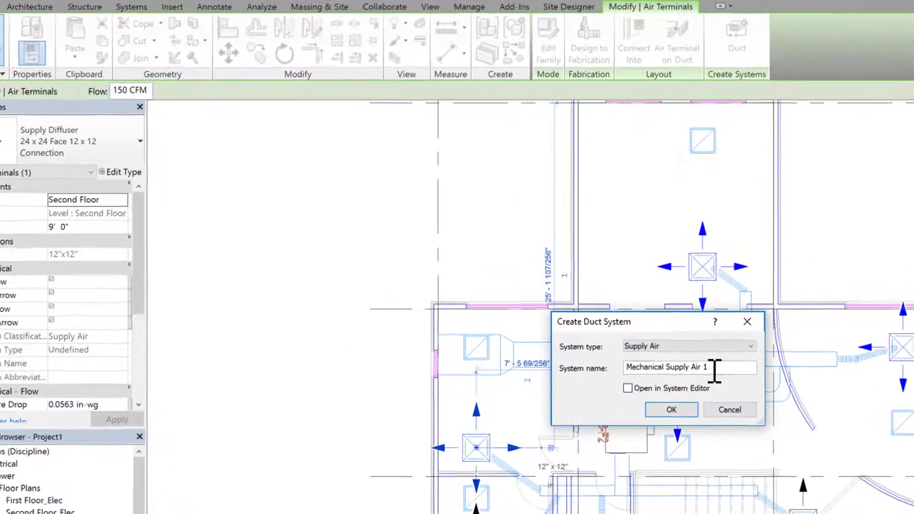
pyautogui.click(713, 361)
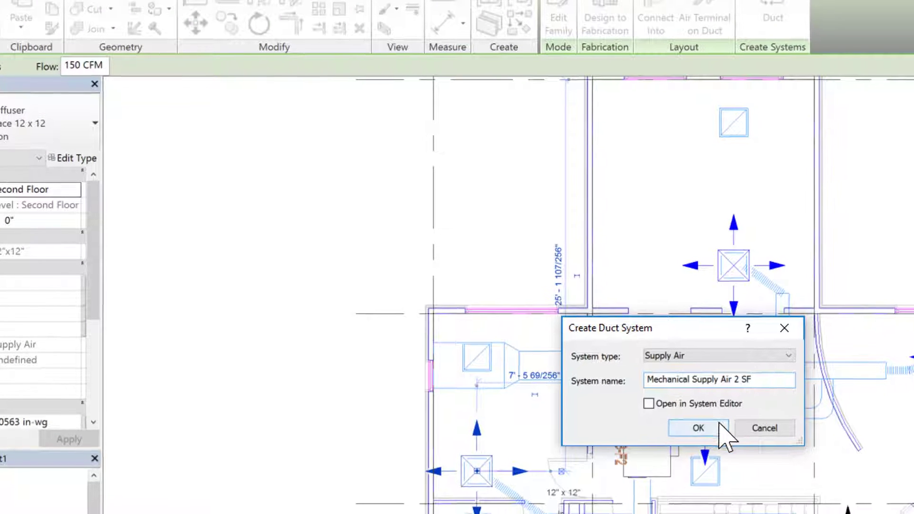
pyautogui.click(716, 430)
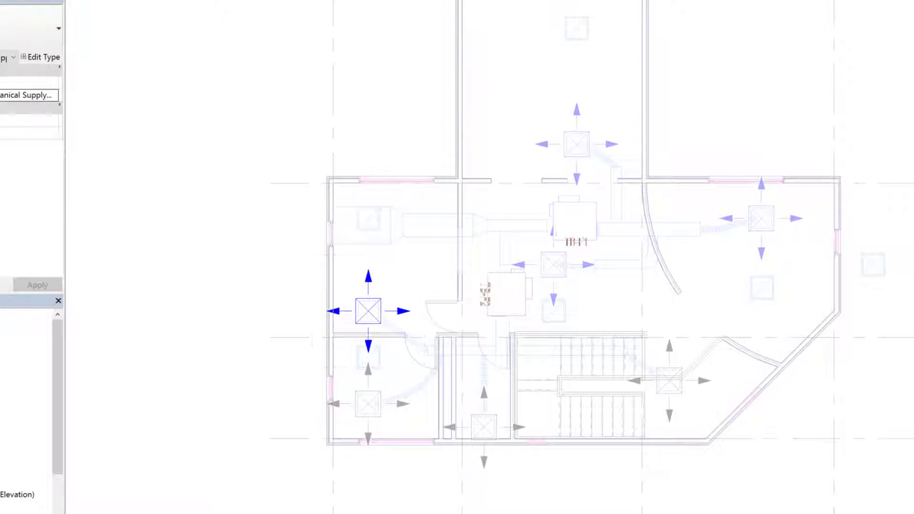
# Add the three remaining southern diffusers to the duct system and assign VAV unit TB-F2 as its equipment
pyautogui.click(479, 429)
pyautogui.click(674, 397)
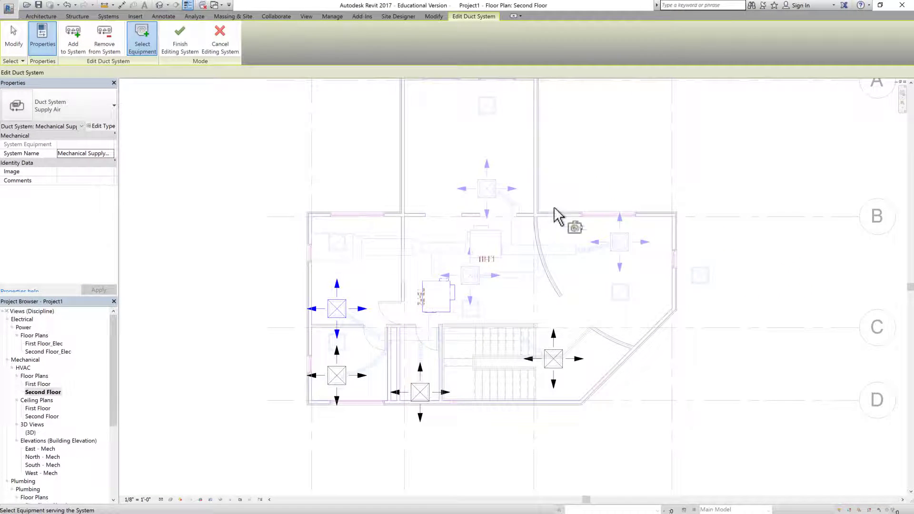
pyautogui.click(180, 39)
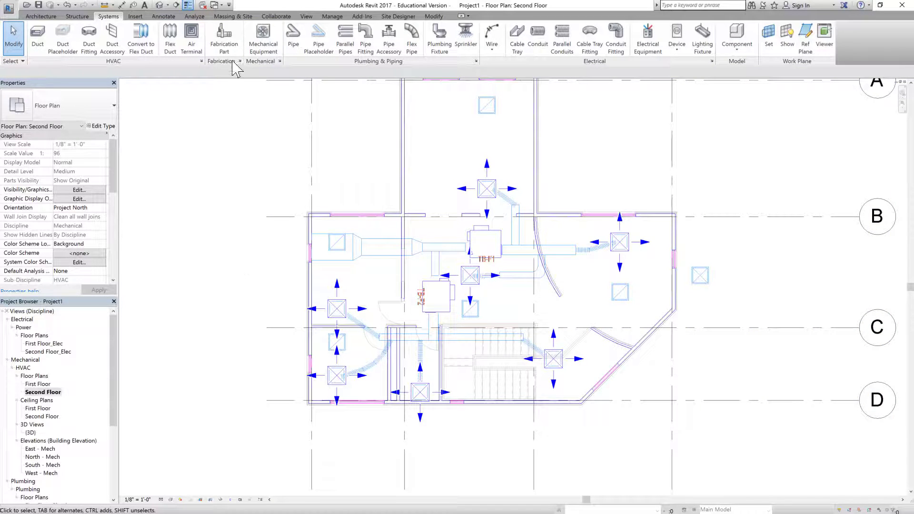
# Open the default 3D view and hide the imported Individual Project_MEP.dwg drawing in it
pyautogui.click(159, 5)
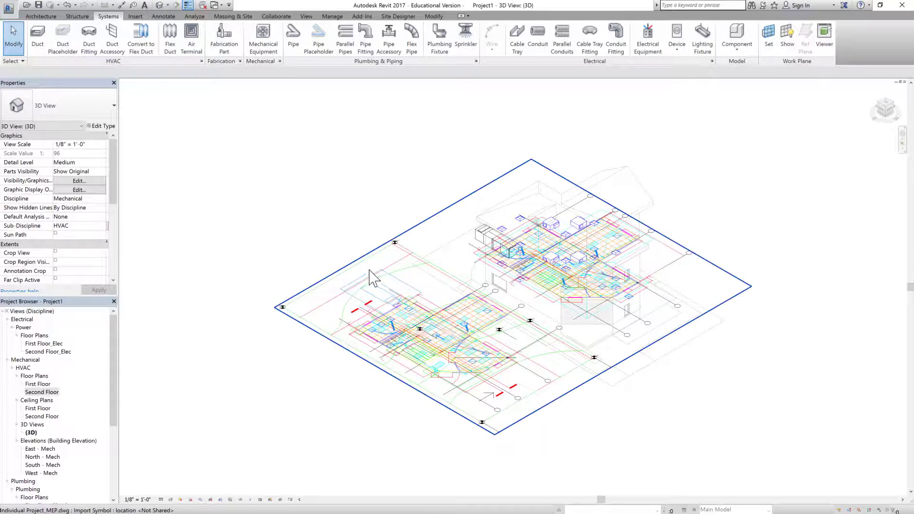
pyautogui.click(347, 280)
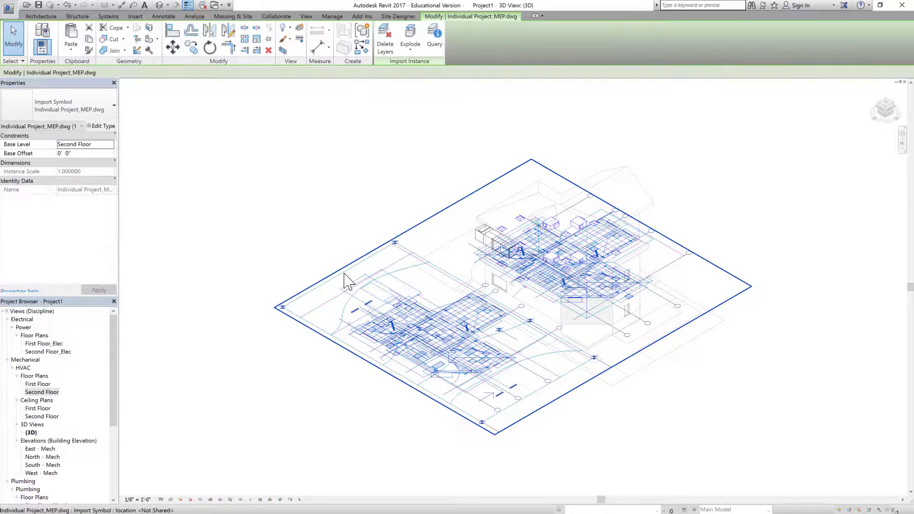
pyautogui.rightClick(345, 275)
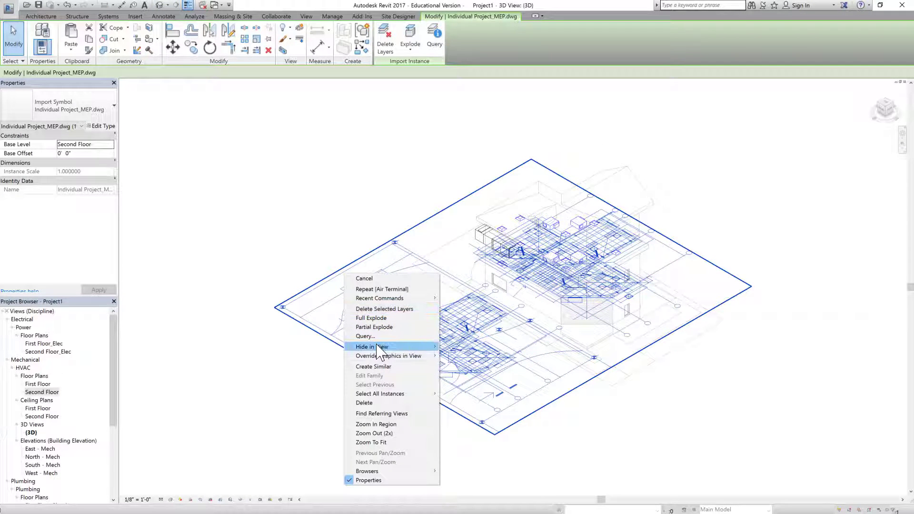
pyautogui.moveTo(387, 347)
pyautogui.click(470, 357)
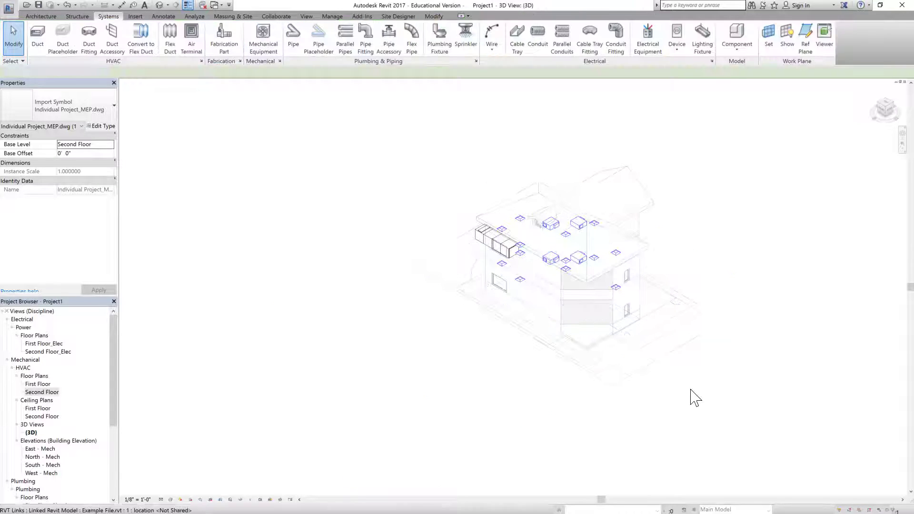
# Create a Supply Air duct system named Mechanical Supply Air AHU from the second-floor VAV unit farther from the outdoor AHU
pyautogui.scroll(5, 553, 264)
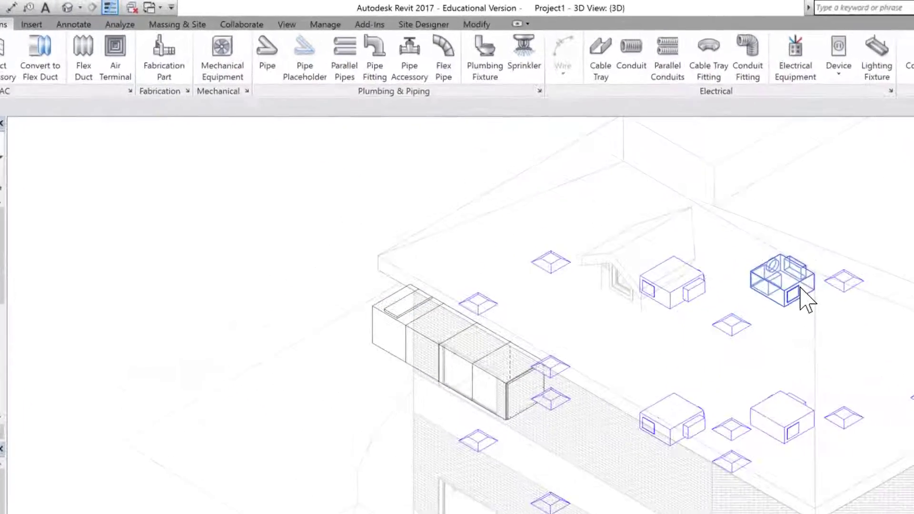
pyautogui.click(802, 295)
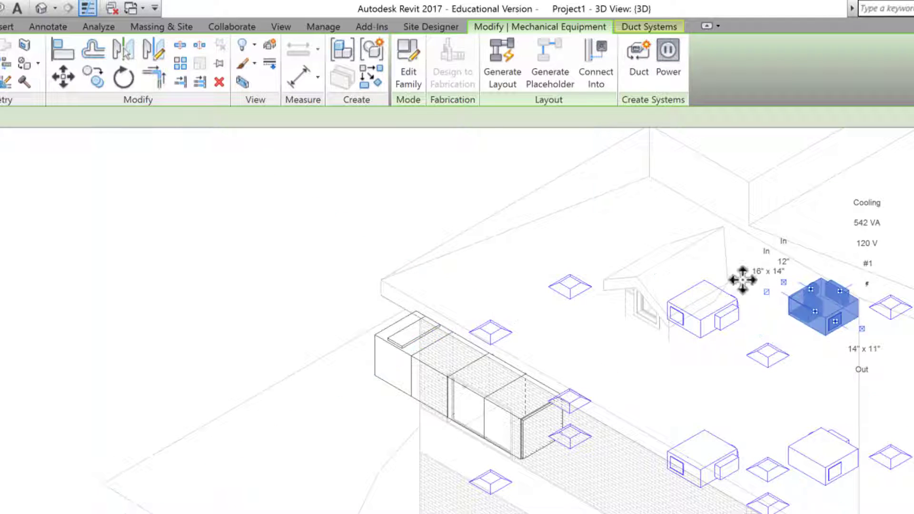
pyautogui.click(638, 71)
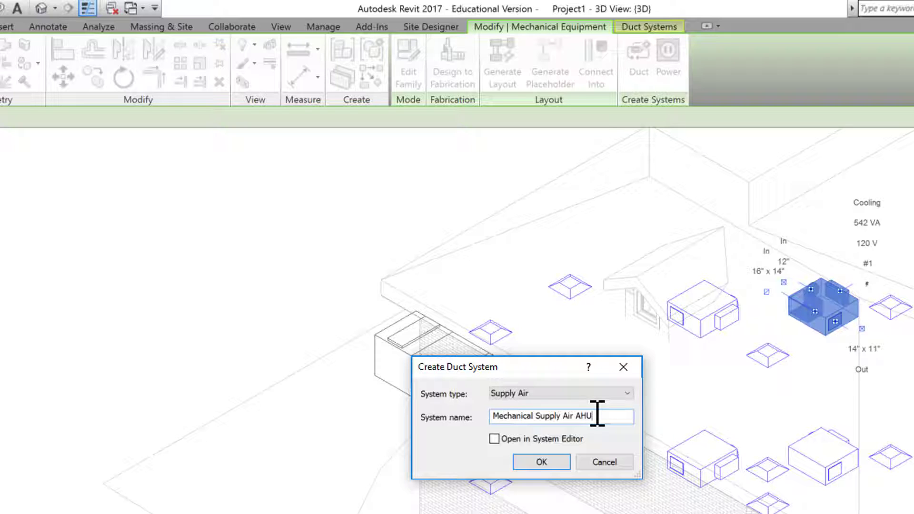
pyautogui.click(541, 462)
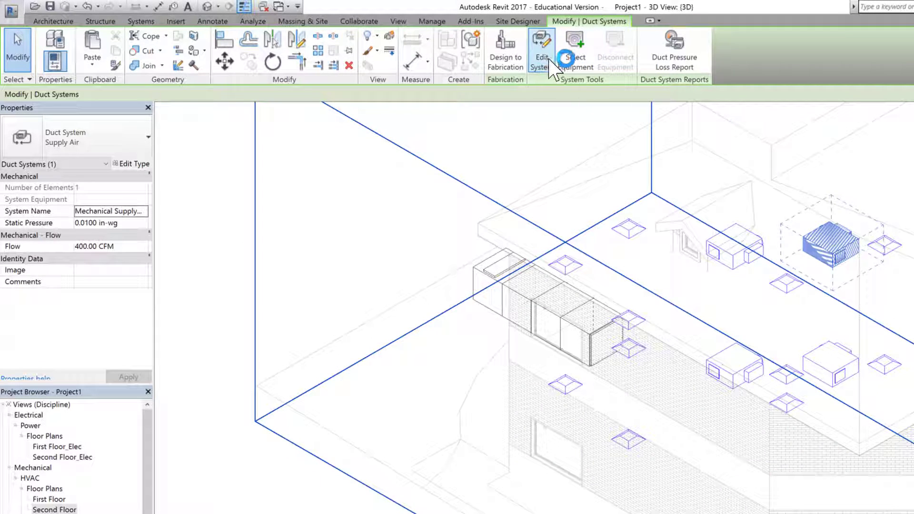
# Edit the AHU duct system and add the other three VAV units, each through its Connector 0 round 12" supply air connector
pyautogui.click(548, 58)
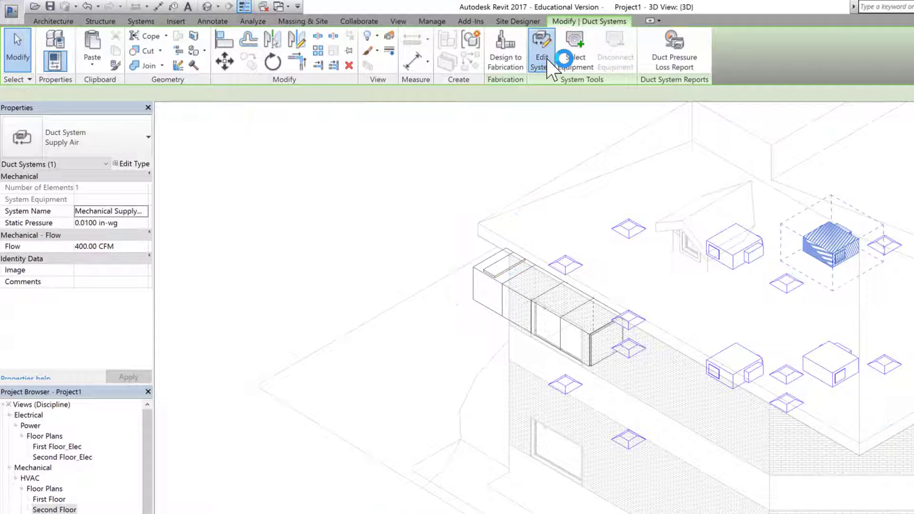
pyautogui.click(87, 61)
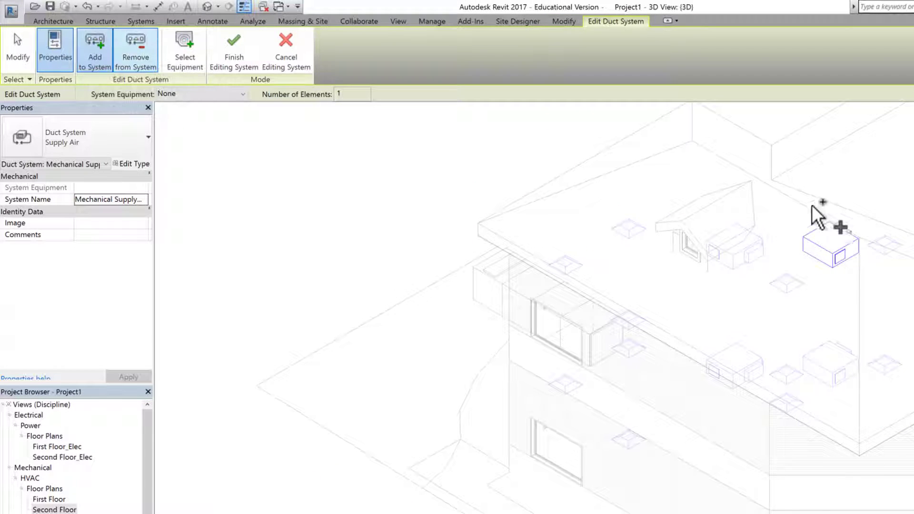
pyautogui.click(849, 353)
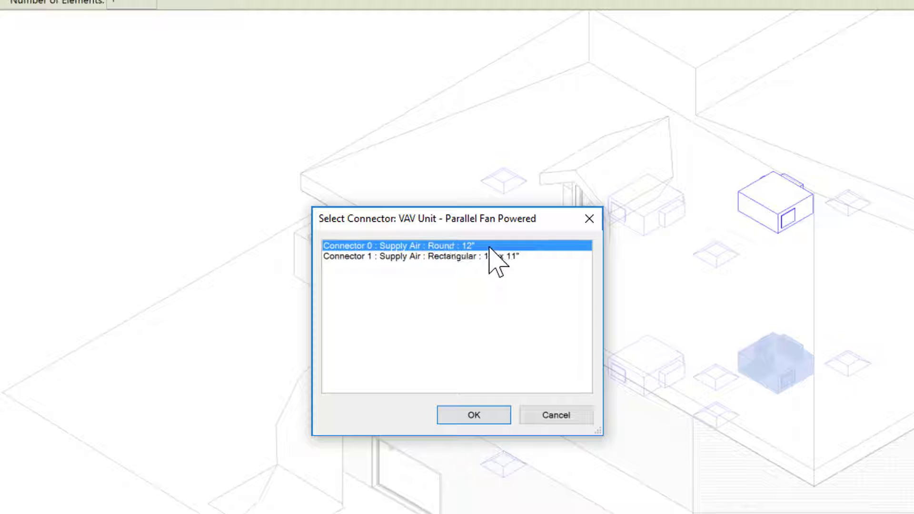
pyautogui.click(479, 415)
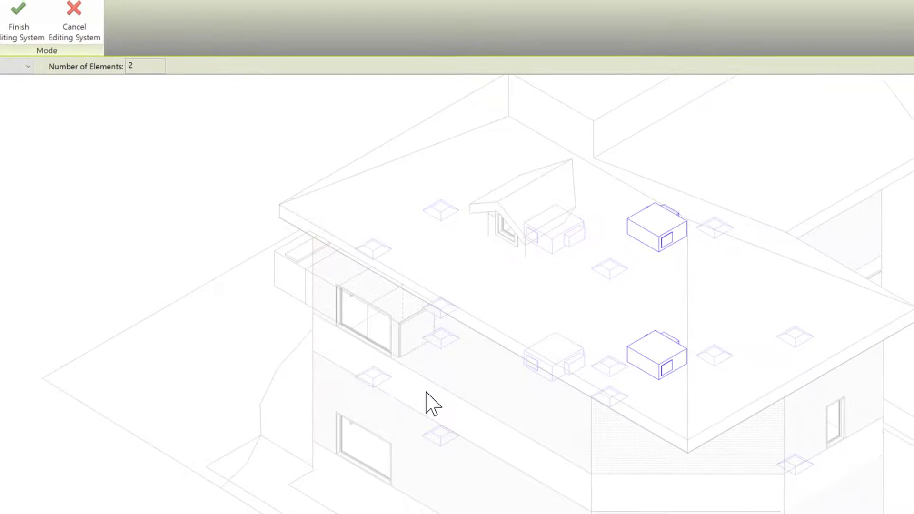
pyautogui.click(574, 364)
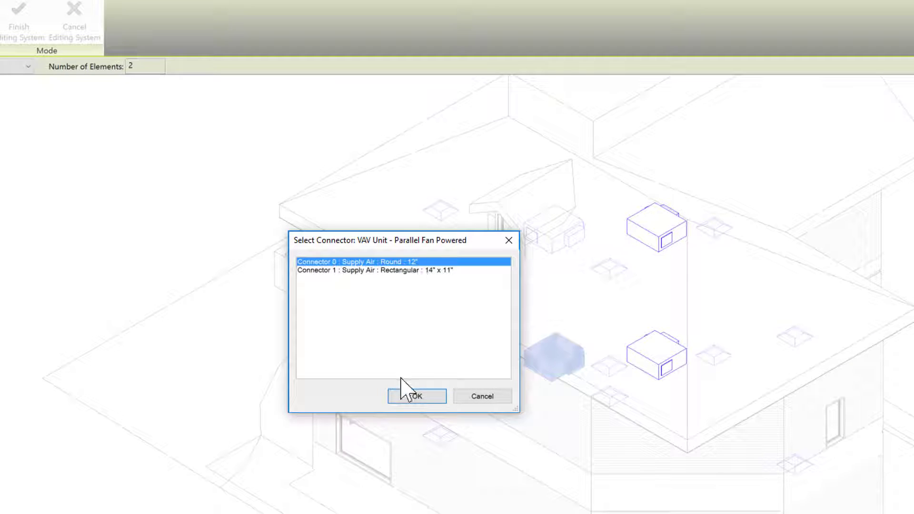
pyautogui.click(408, 398)
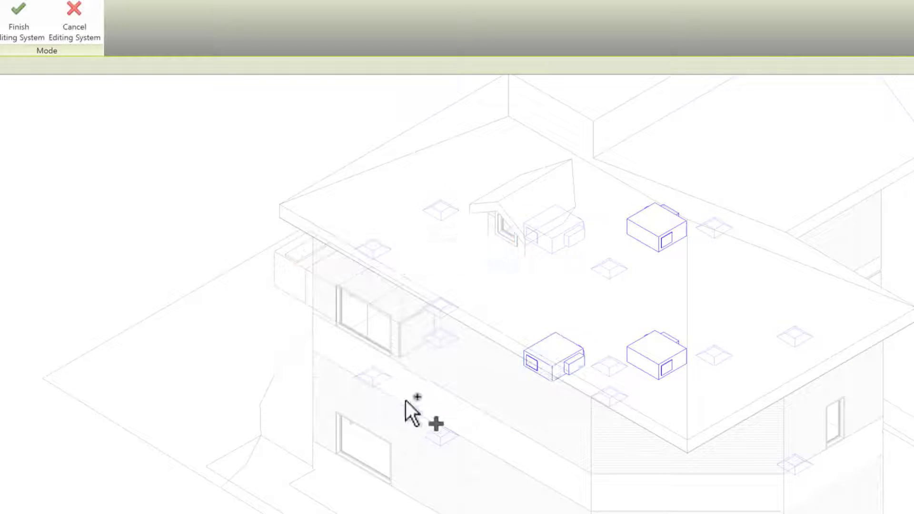
pyautogui.click(570, 238)
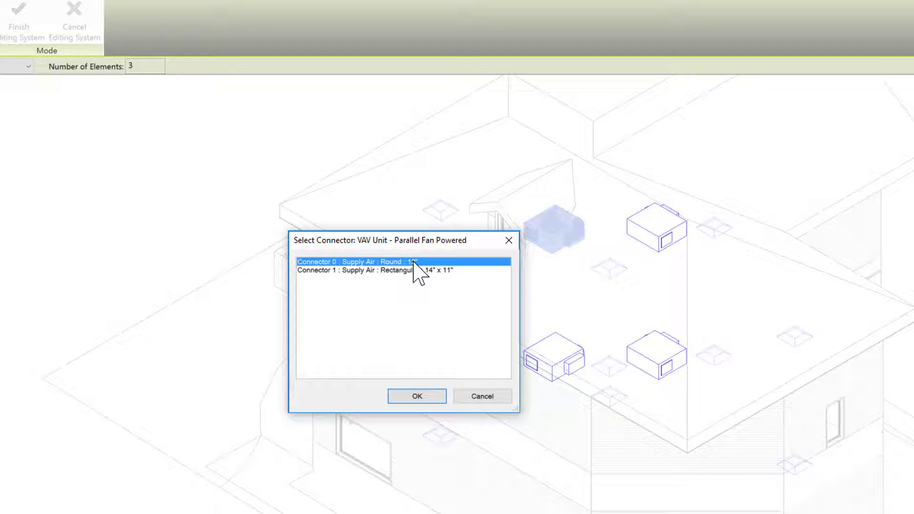
pyautogui.click(416, 397)
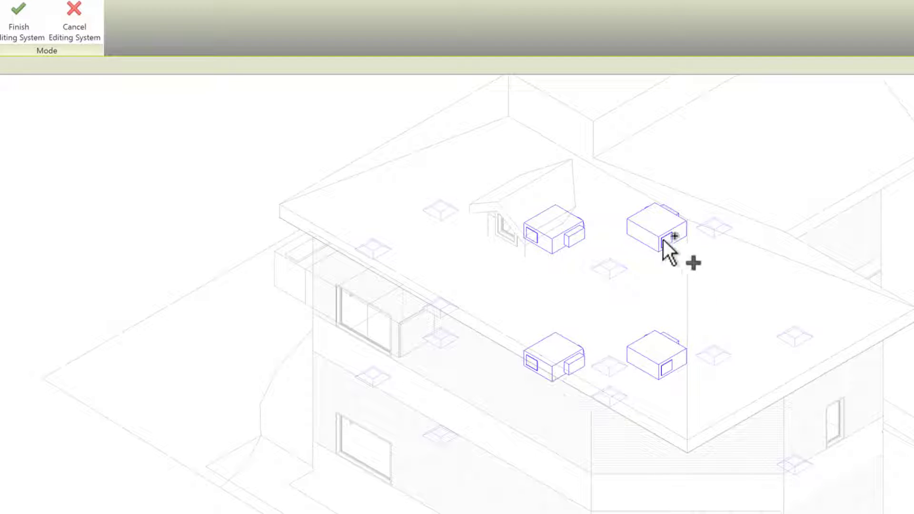
pyautogui.click(651, 228)
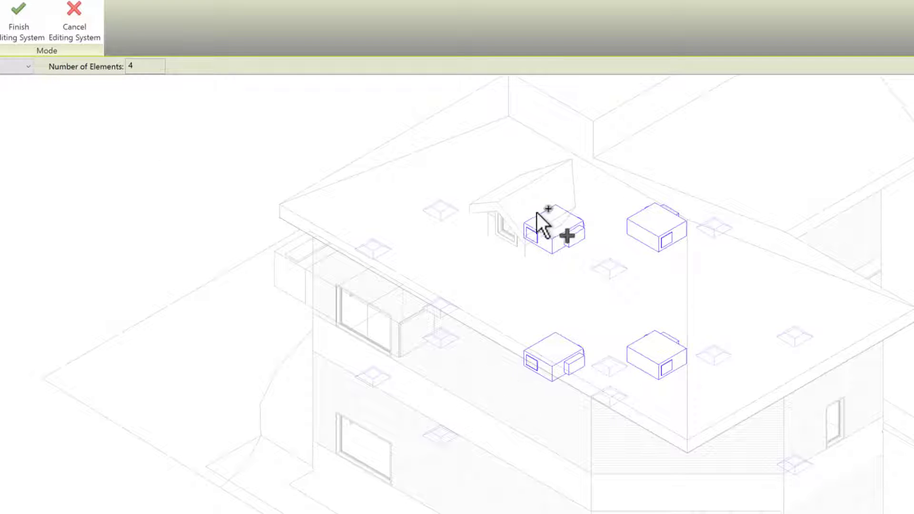
# Assign the outdoor horizontal AHU as the duct system's equipment and finish editing the system
pyautogui.click(18, 21)
pyautogui.click(301, 267)
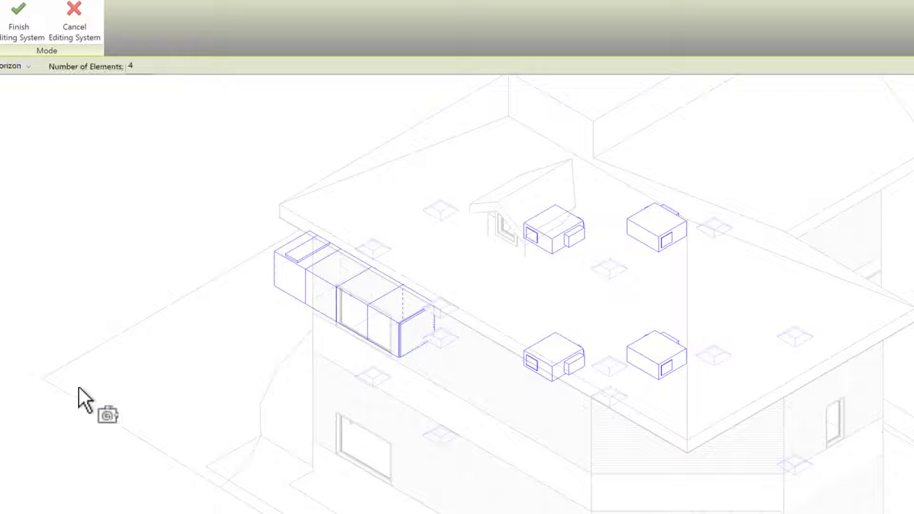
pyautogui.click(2, 25)
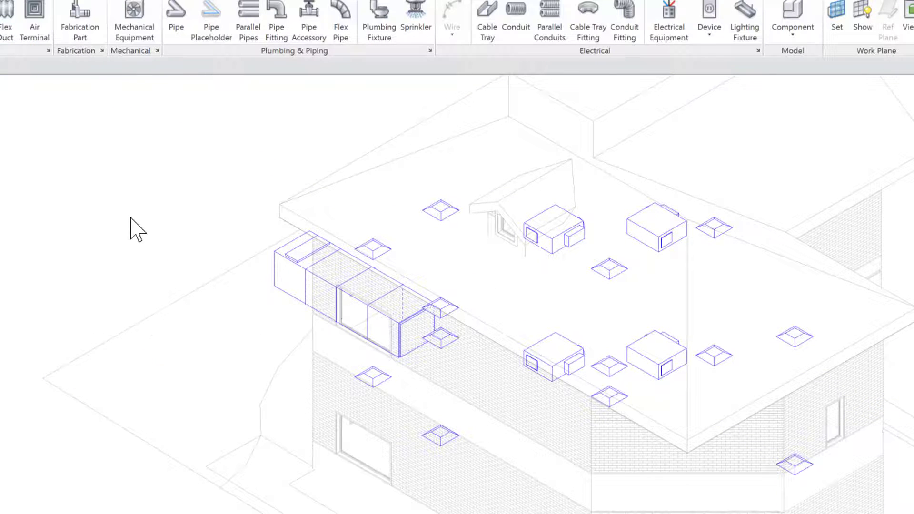
# Examine which equipment the outdoor AHU's supply air system links by previewing the system in the 3D view
pyautogui.click(286, 265)
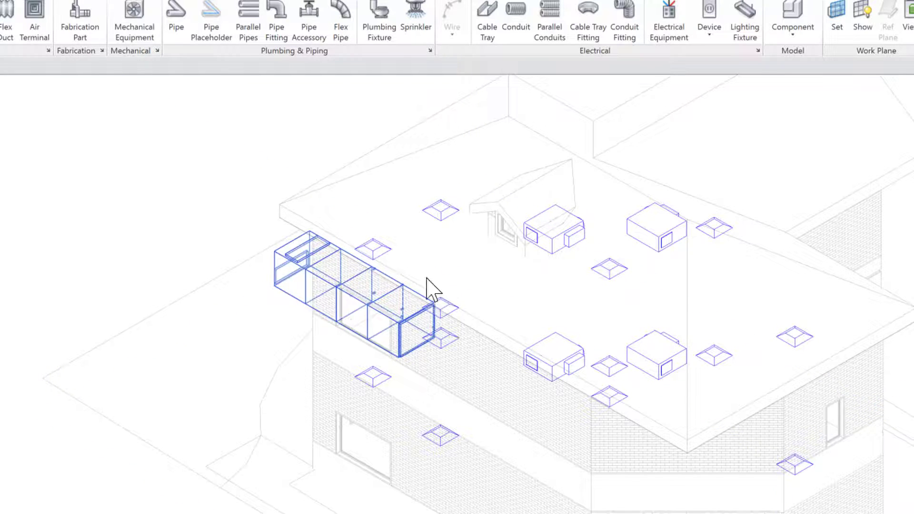
pyautogui.click(142, 360)
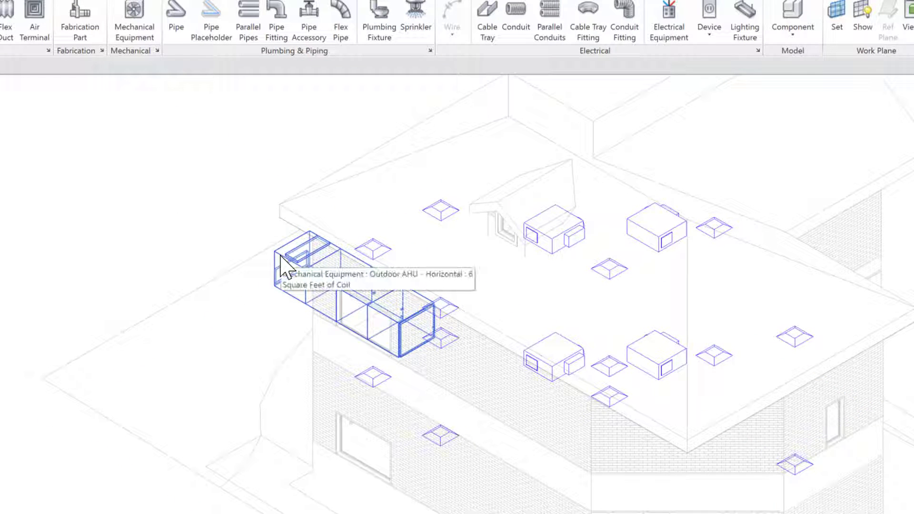
pyautogui.press('Tab')
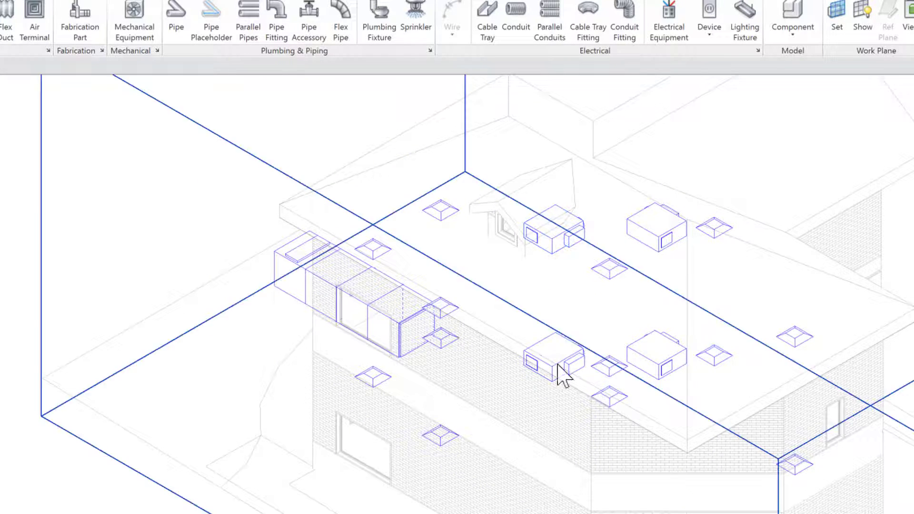
pyautogui.press('Tab')
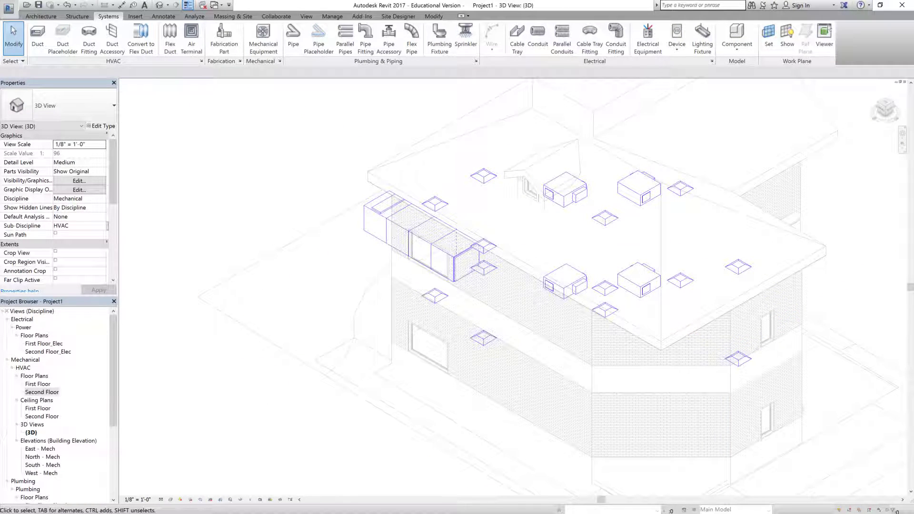
pyautogui.scroll(-2, 244, 379)
pyautogui.scroll(1, 540, 368)
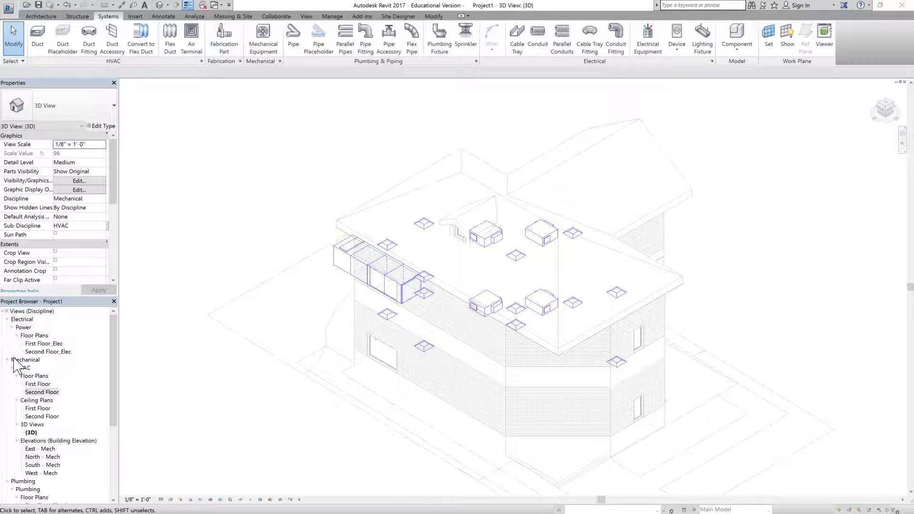
# On the First Floor plan, draw a 36" x 24" rectangular duct about 4'-5" long straight out from the AHU's 44" x 37" outlet
pyautogui.doubleClick(38, 385)
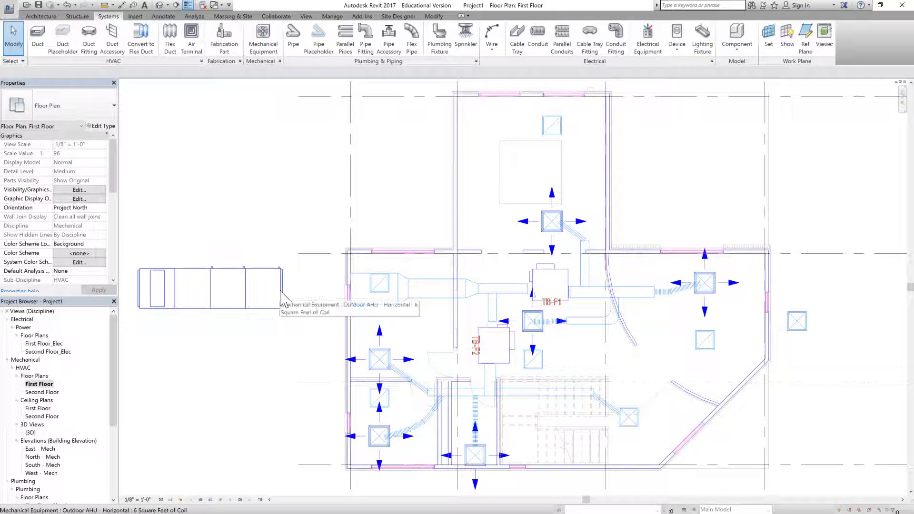
pyautogui.click(280, 299)
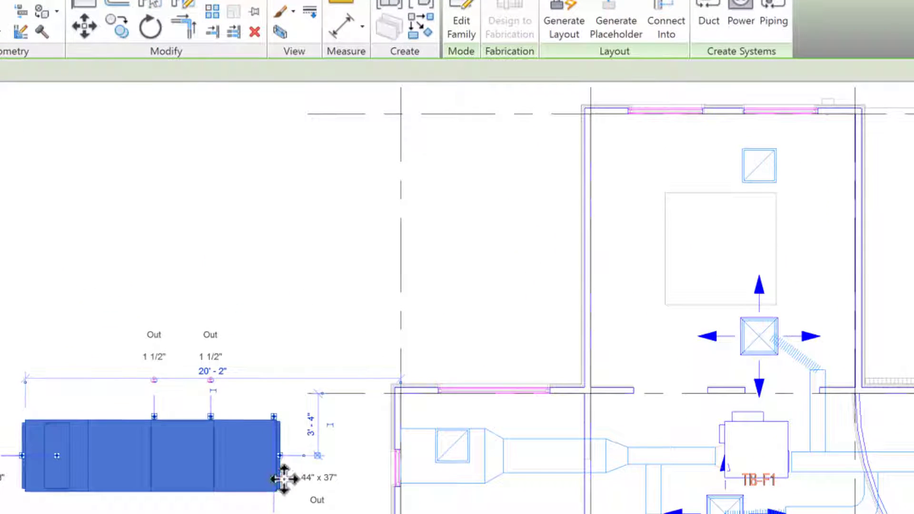
pyautogui.scroll(2, 286, 476)
pyautogui.scroll(2, 324, 467)
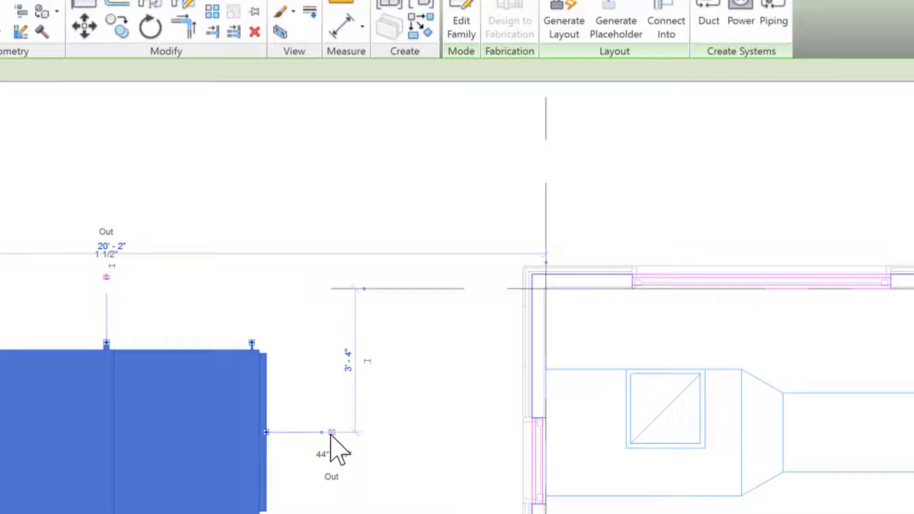
pyautogui.rightClick(333, 432)
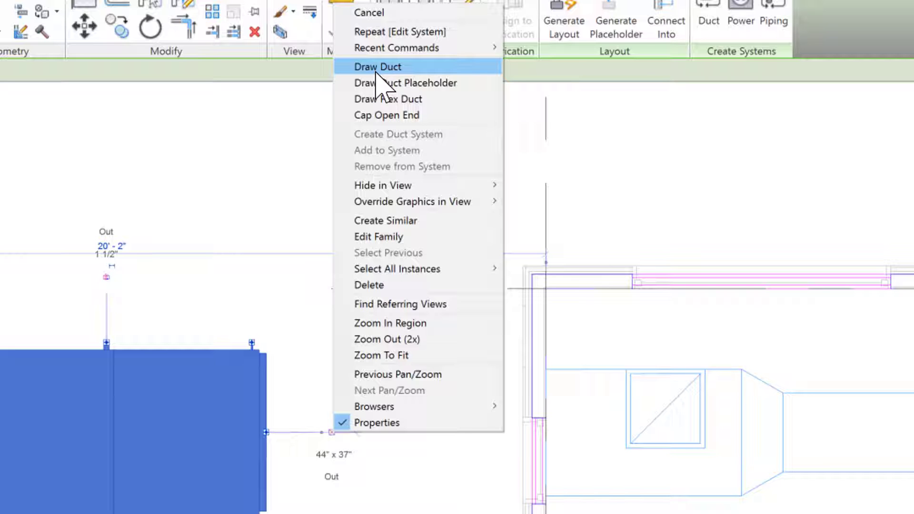
pyautogui.click(332, 432)
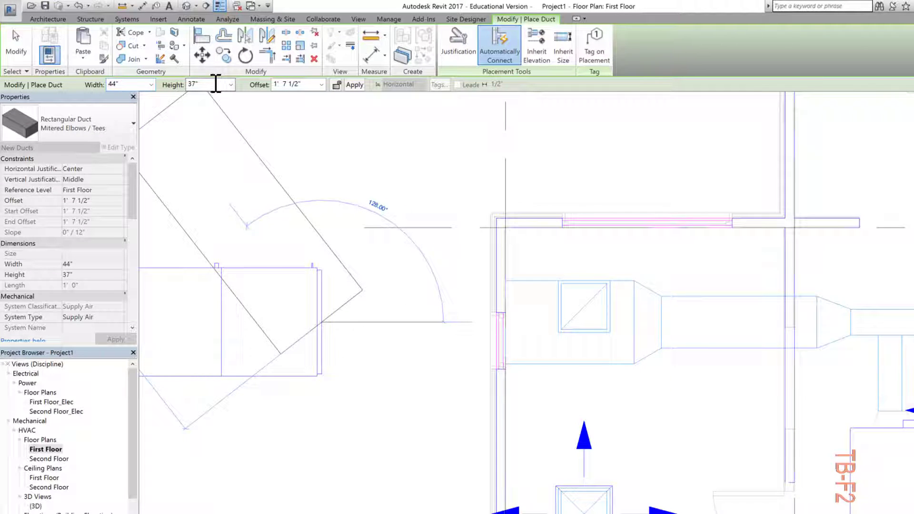
pyautogui.click(123, 84)
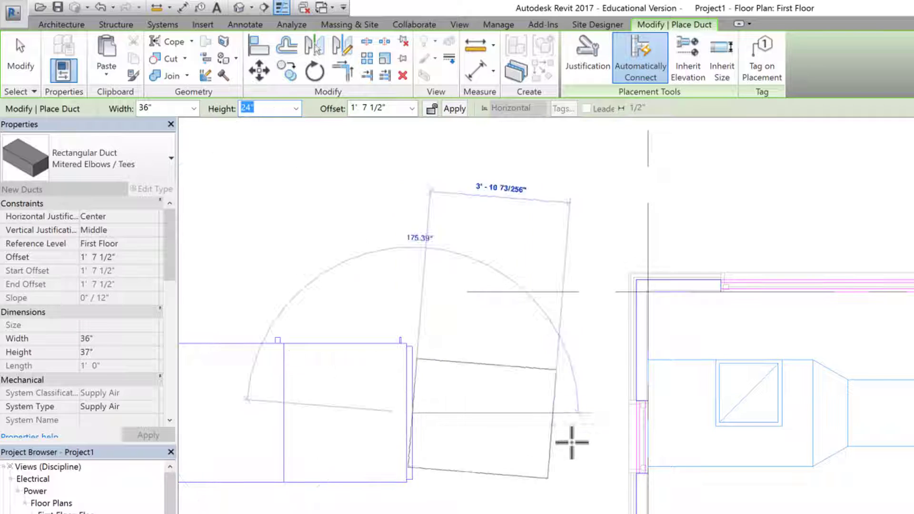
pyautogui.press('Return')
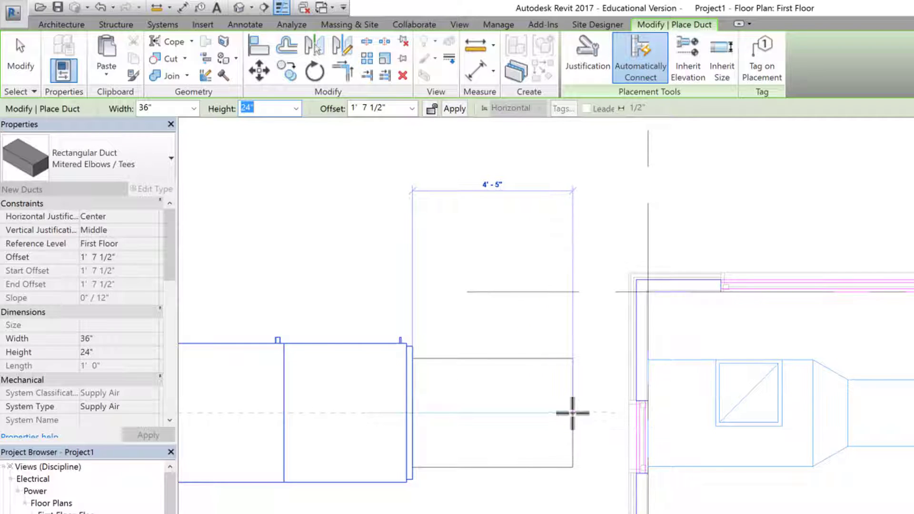
pyautogui.click(573, 413)
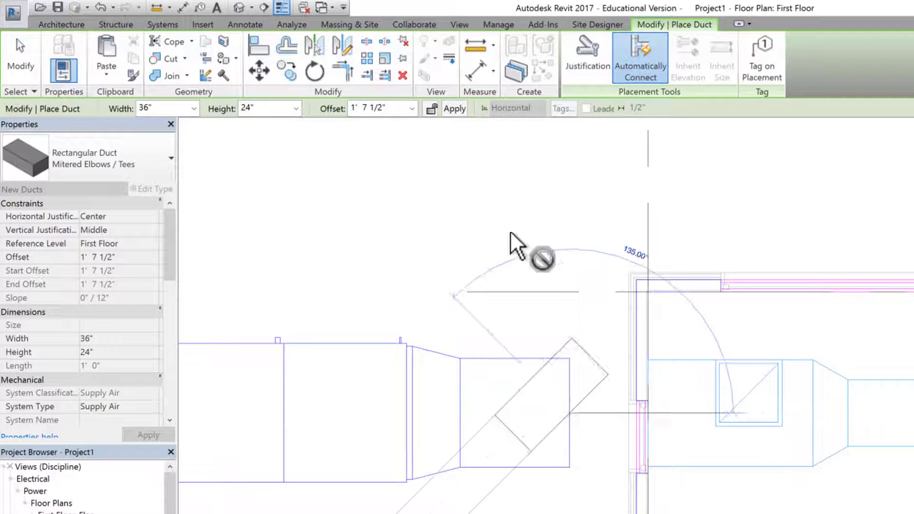
# Set the duct offset to 12' 0" and apply it to create a vertical riser at the end of the AHU duct
pyautogui.click(396, 109)
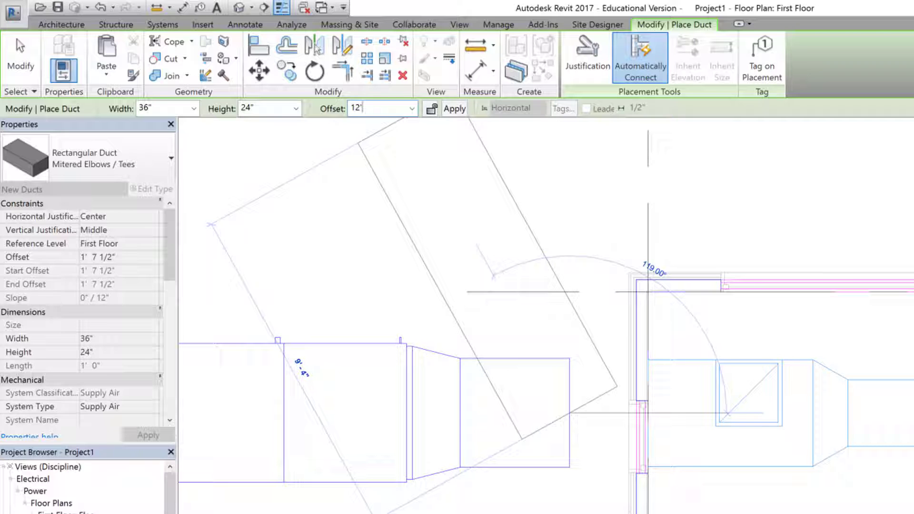
pyautogui.press('Return')
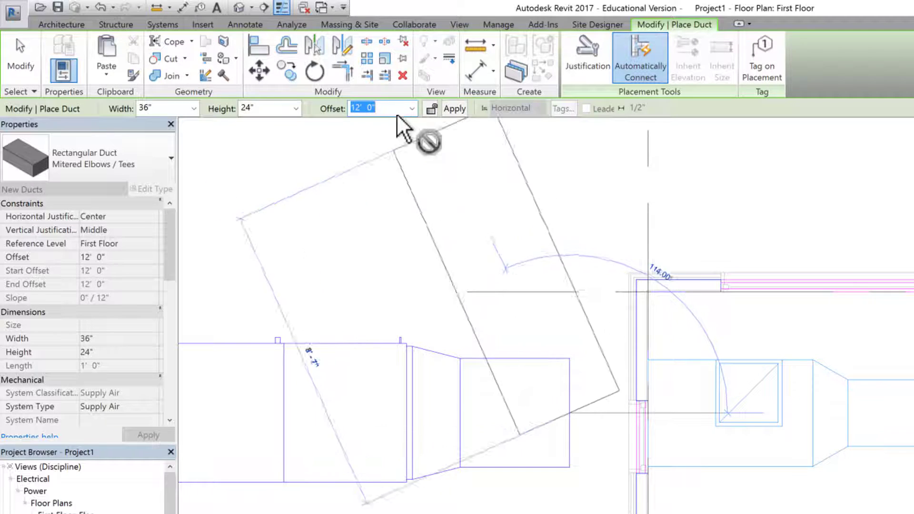
pyautogui.click(454, 110)
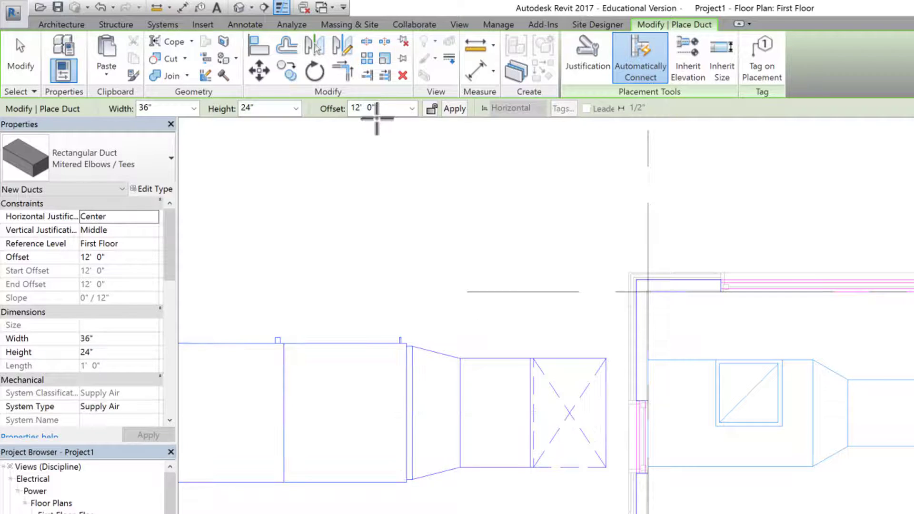
# Extend the 36" x 24" duct from the riser at 12' 0" offset through the exterior wall to the transition on the CAD underlay
pyautogui.click(607, 414)
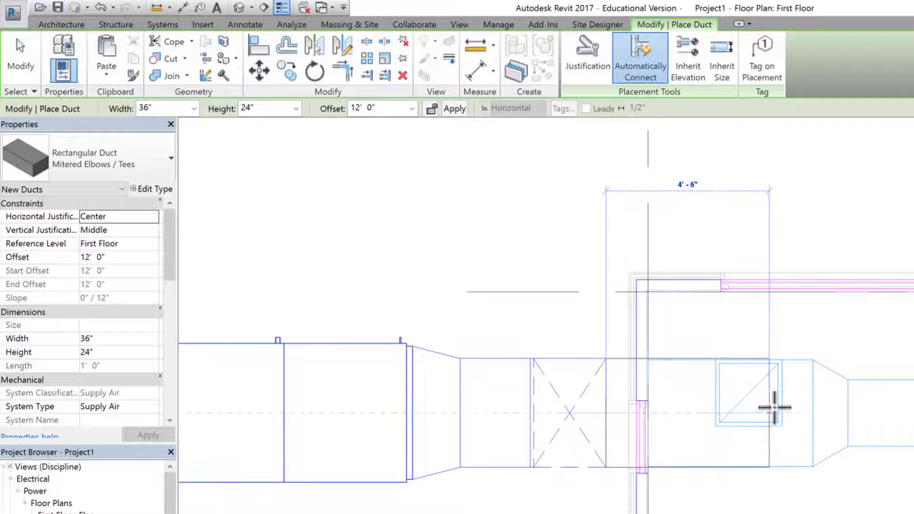
pyautogui.click(809, 410)
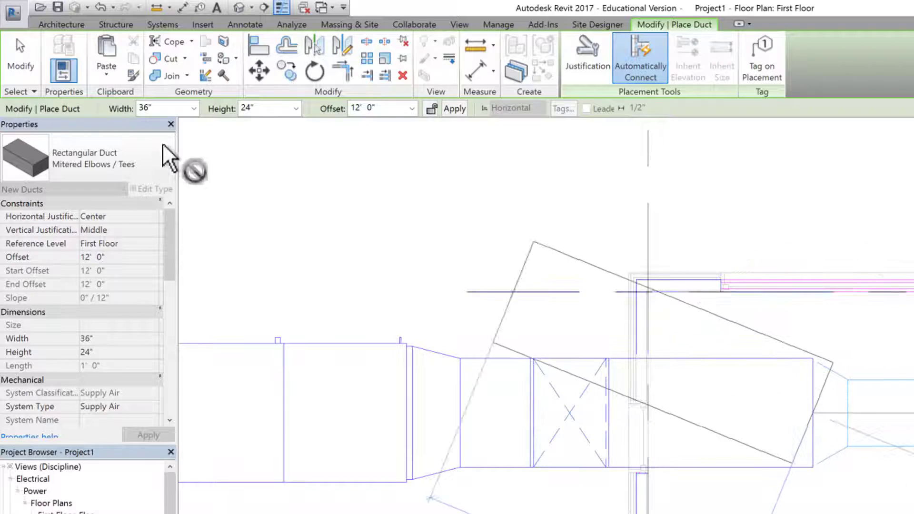
pyautogui.click(22, 56)
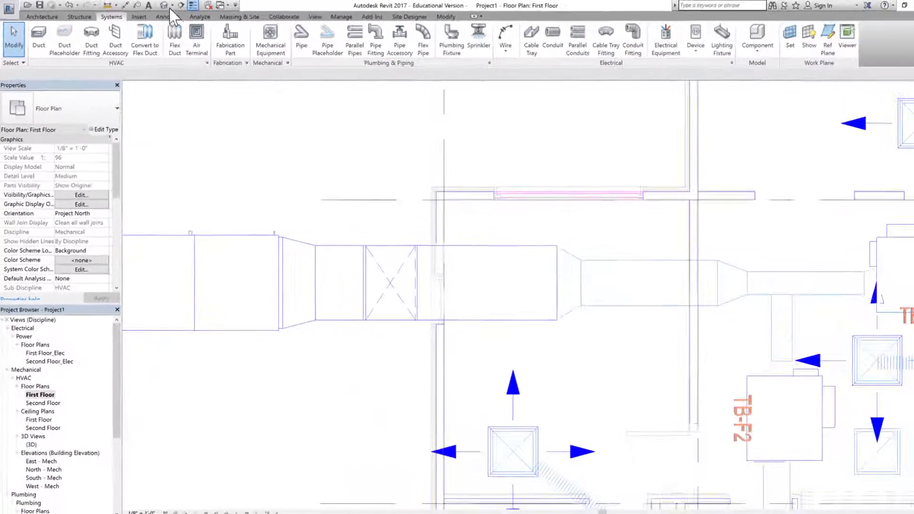
# Examine the AHU outlet duct, its riser and the upper horizontal run in the 3D view
pyautogui.click(165, 6)
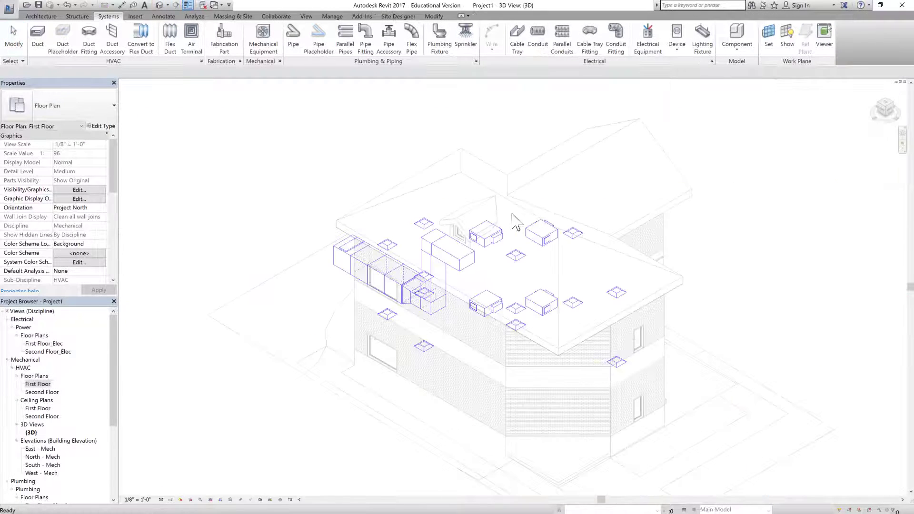
pyautogui.keyDown('shift'); pyautogui.moveTo(396, 329); pyautogui.dragTo(815, 199, button='middle'); pyautogui.keyUp('shift')
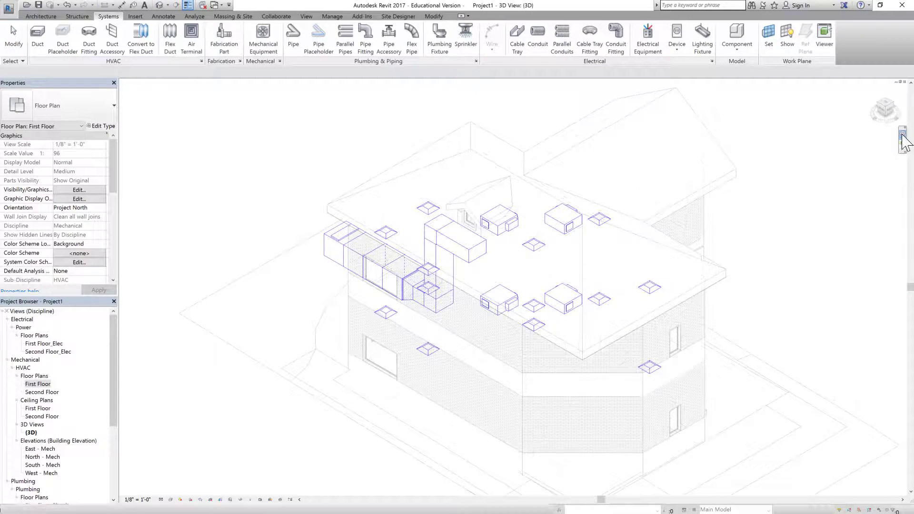
pyautogui.click(903, 134)
pyautogui.keyDown('shift'); pyautogui.moveTo(385, 262); pyautogui.dragTo(436, 279, button='middle'); pyautogui.keyUp('shift')
pyautogui.scroll(-1, 437, 279)
pyautogui.scroll(3, 424, 276)
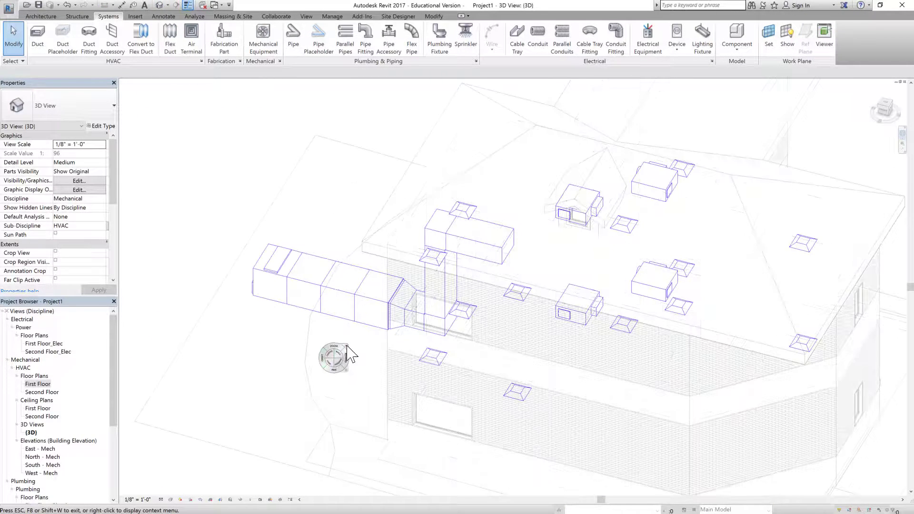
pyautogui.press('Escape')
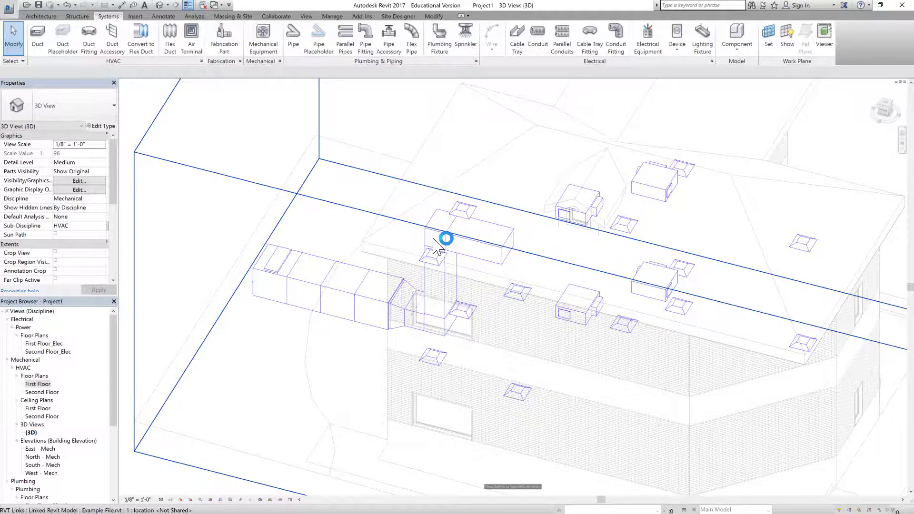
# On the First Floor plan, continue the main from the 36" x 24" duct's end with a 24" x 18" duct about 6'-6" long
pyautogui.doubleClick(37, 384)
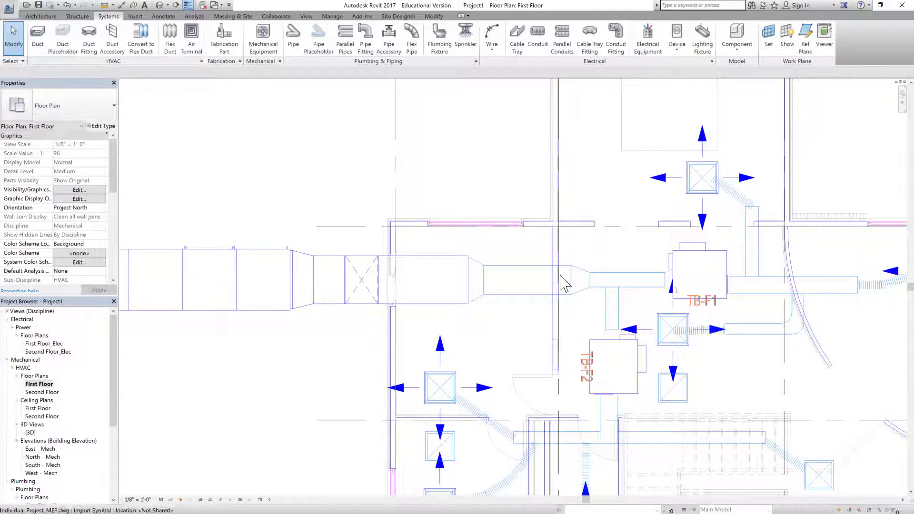
pyautogui.click(37, 36)
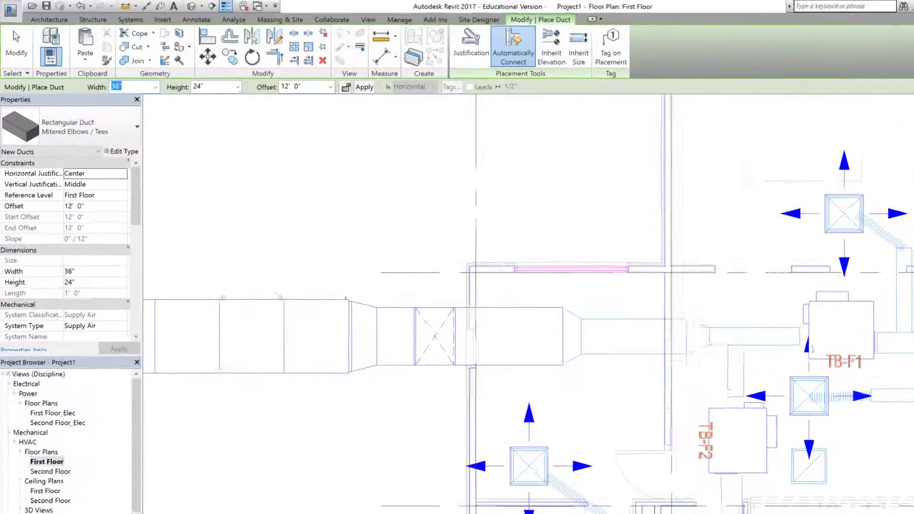
pyautogui.write('24')
pyautogui.press('Return')
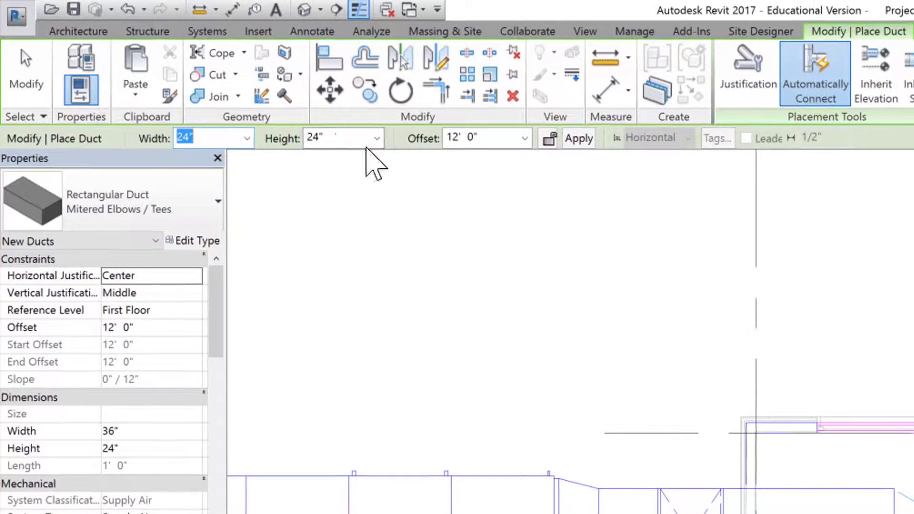
pyautogui.click(344, 142)
pyautogui.write('1')
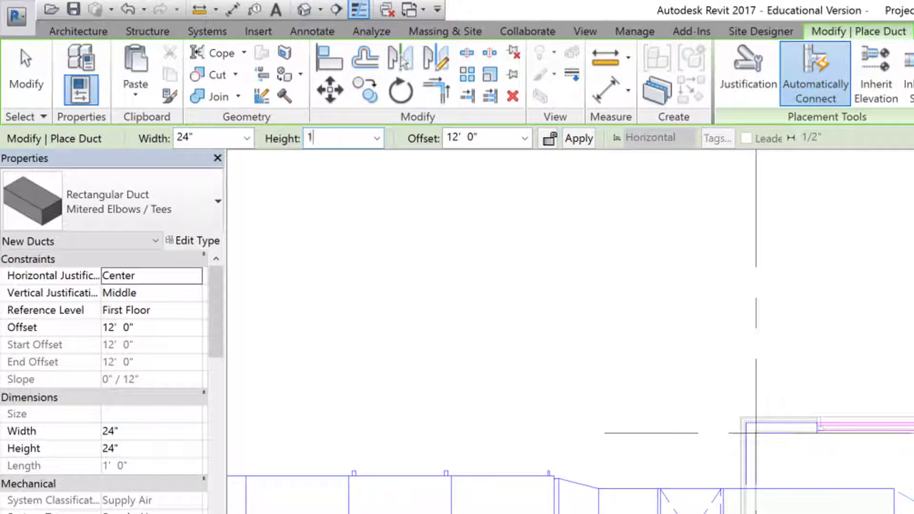
pyautogui.write('8')
pyautogui.press('Return')
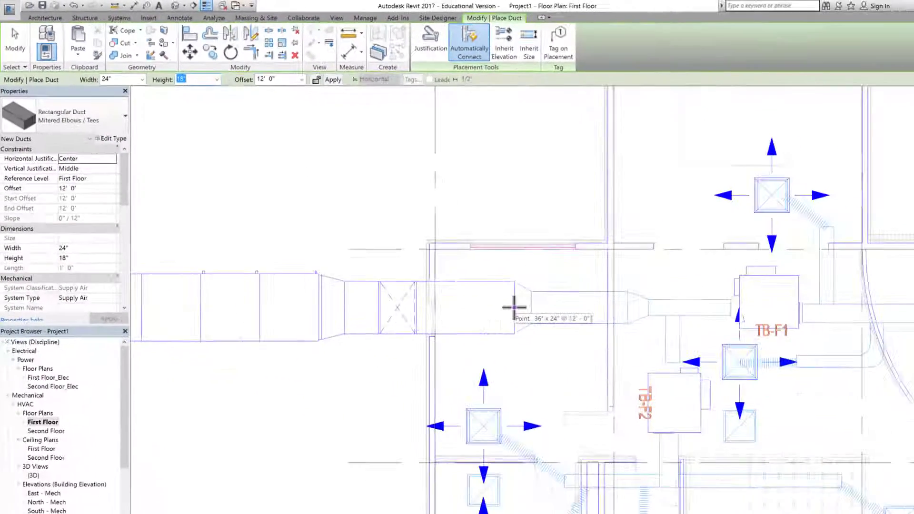
pyautogui.click(514, 307)
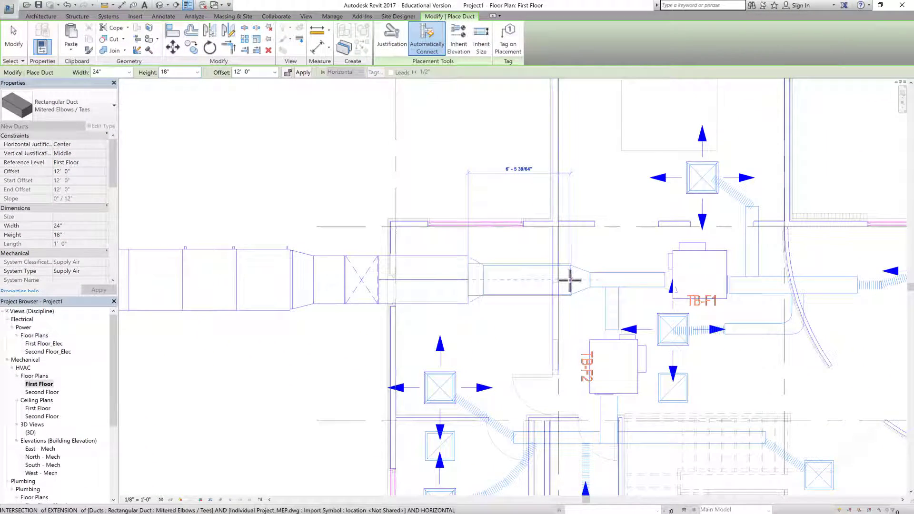
pyautogui.click(570, 280)
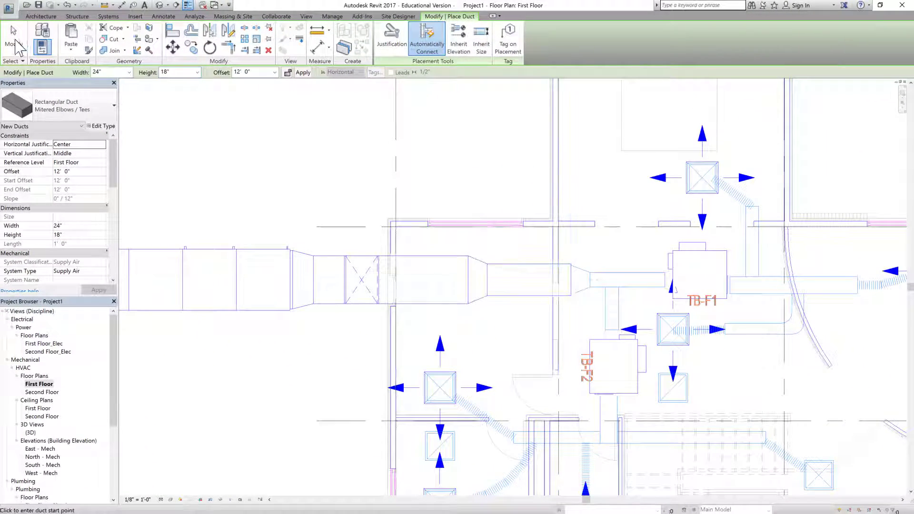
pyautogui.press('Escape')
pyautogui.press('Escape')
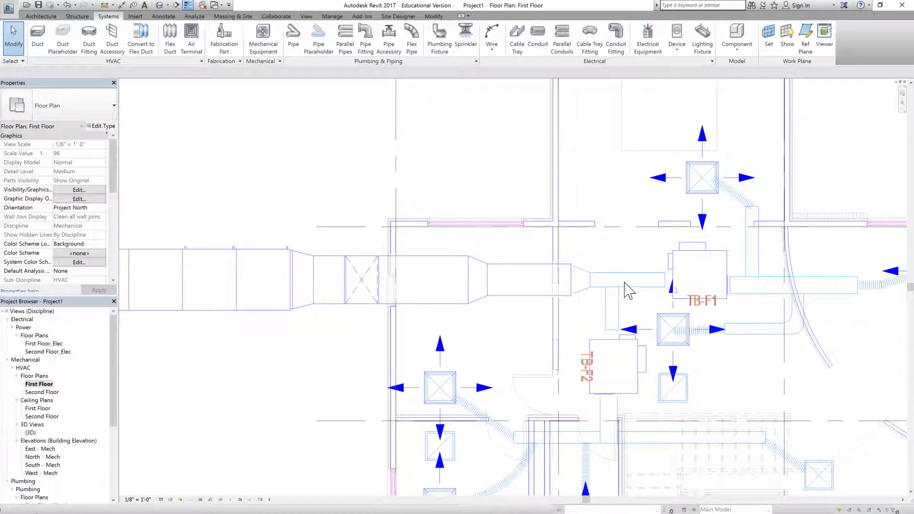
# Move the TB-F1 VAV unit straight down so that its 12" inlet lines up with the centreline of the main duct
pyautogui.scroll(2, 461, 288)
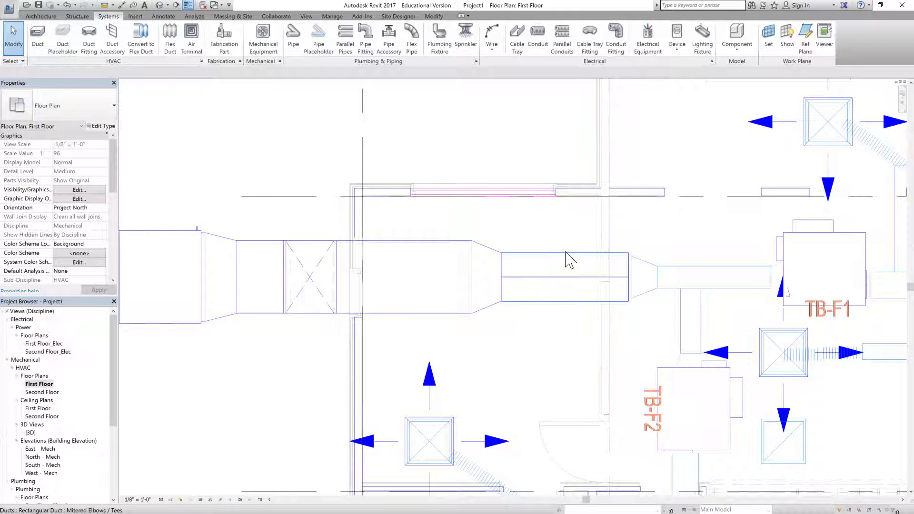
pyautogui.scroll(-1, 431, 261)
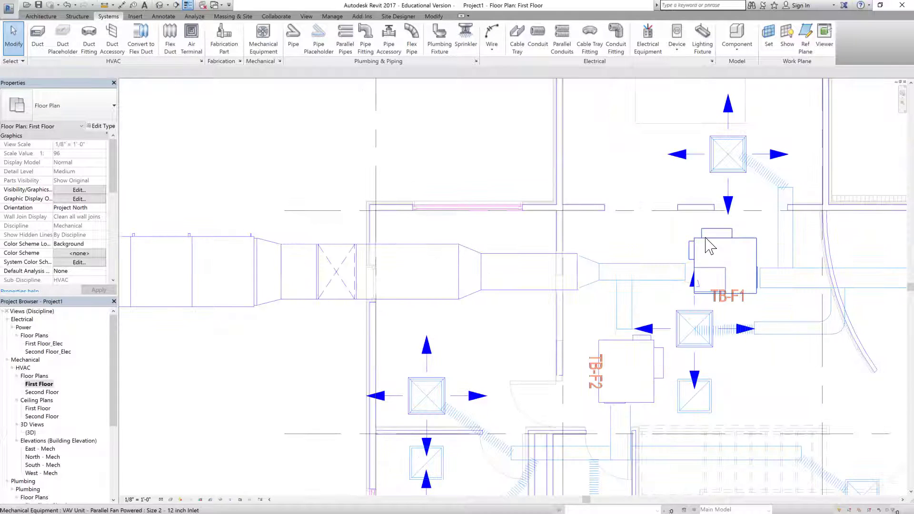
pyautogui.click(721, 239)
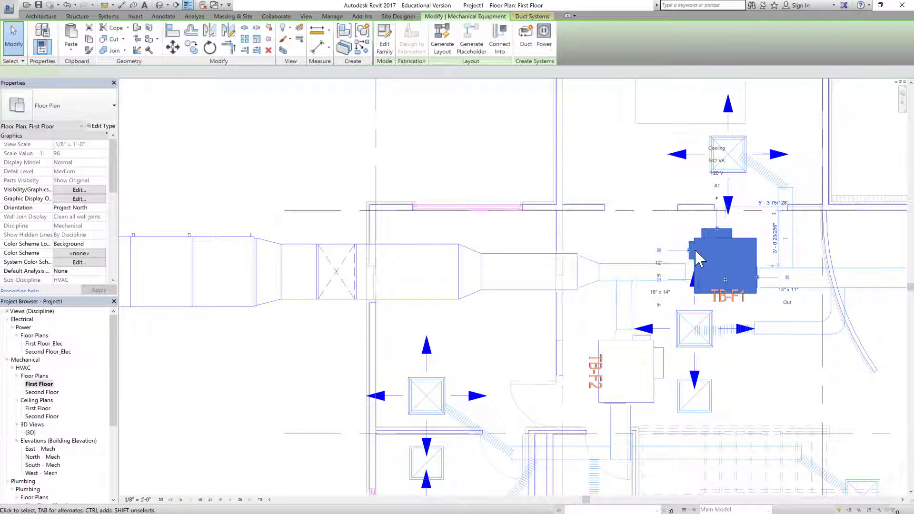
pyautogui.scroll(1, 655, 258)
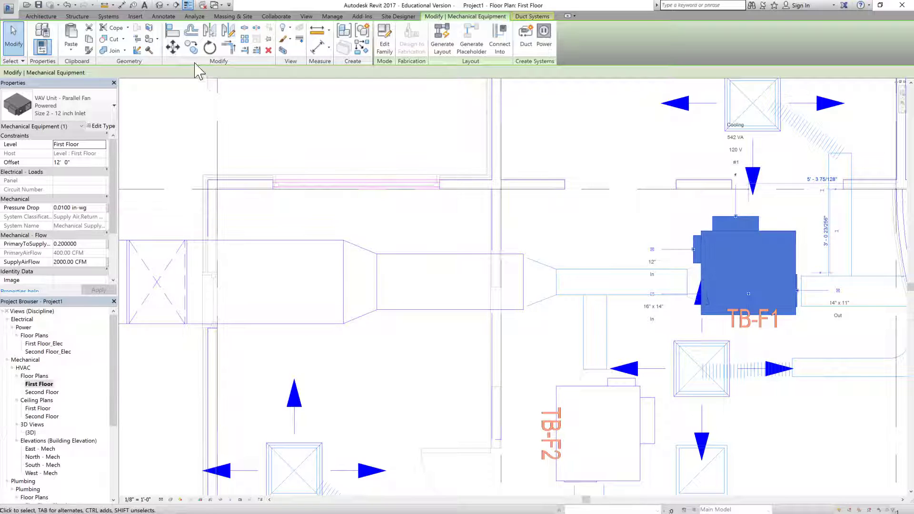
pyautogui.click(172, 46)
pyautogui.click(702, 250)
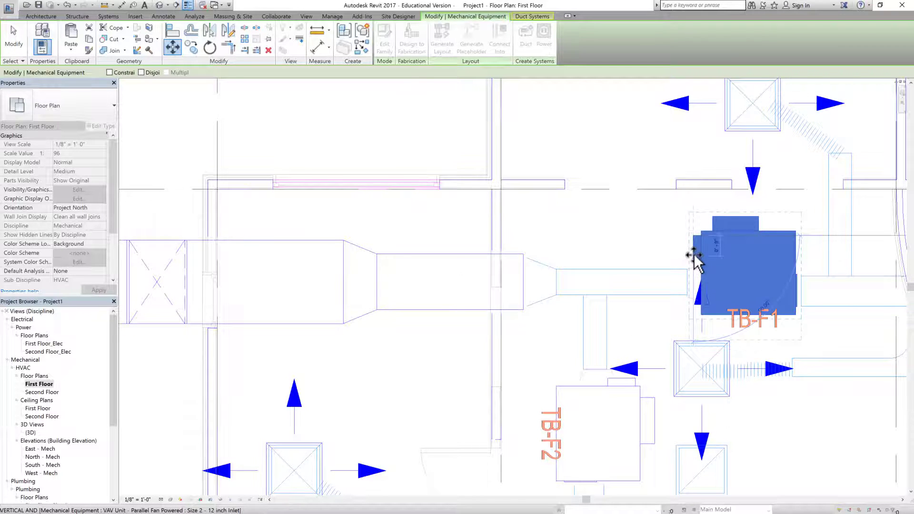
pyautogui.scroll(1, 696, 274)
pyautogui.click(696, 273)
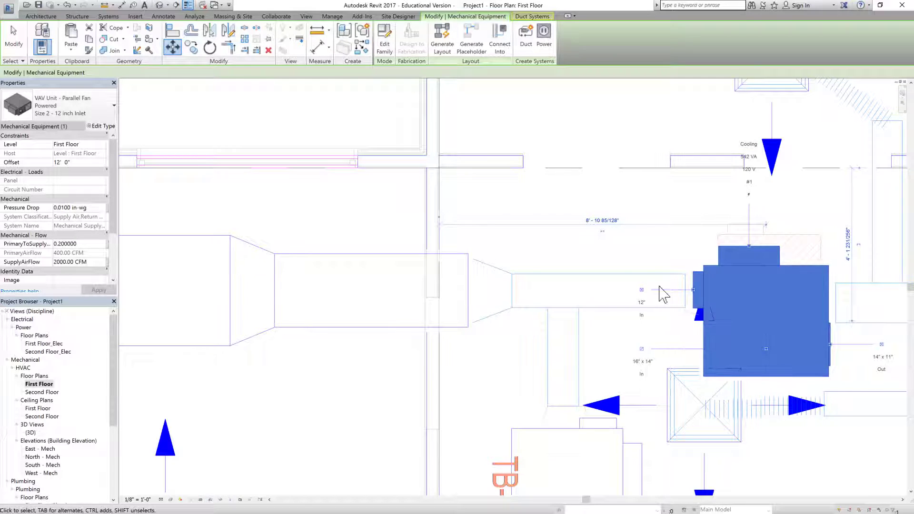
# Draw a round duct from the TB-F1 VAV unit's 12" inlet to the end of the 24" x 18" main duct
pyautogui.click(173, 47)
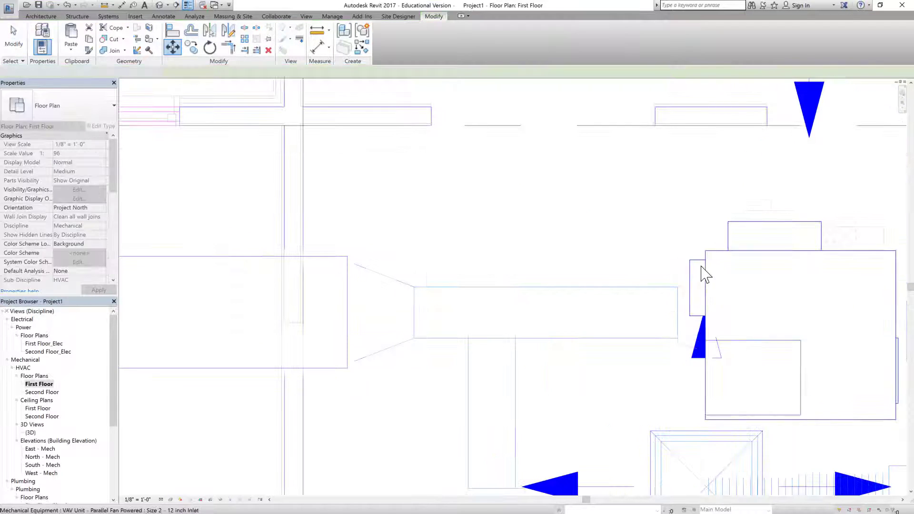
pyautogui.press('Escape')
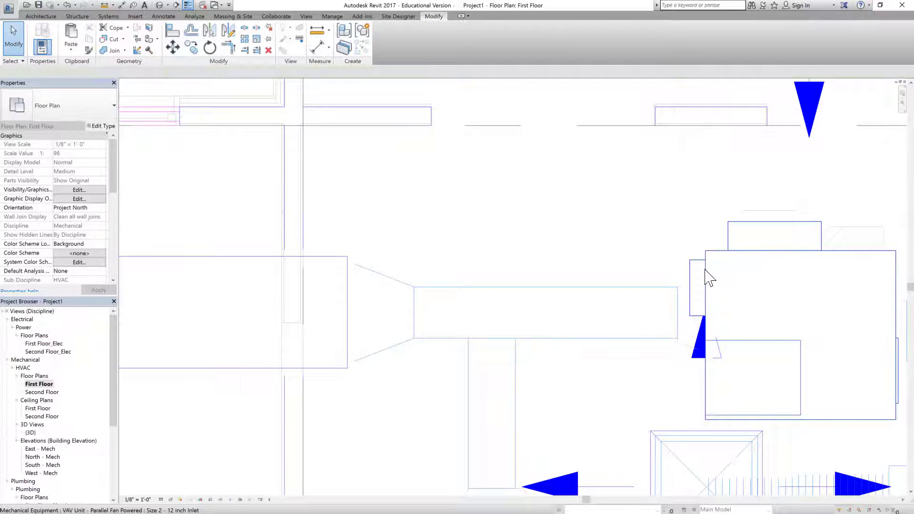
pyautogui.click(706, 270)
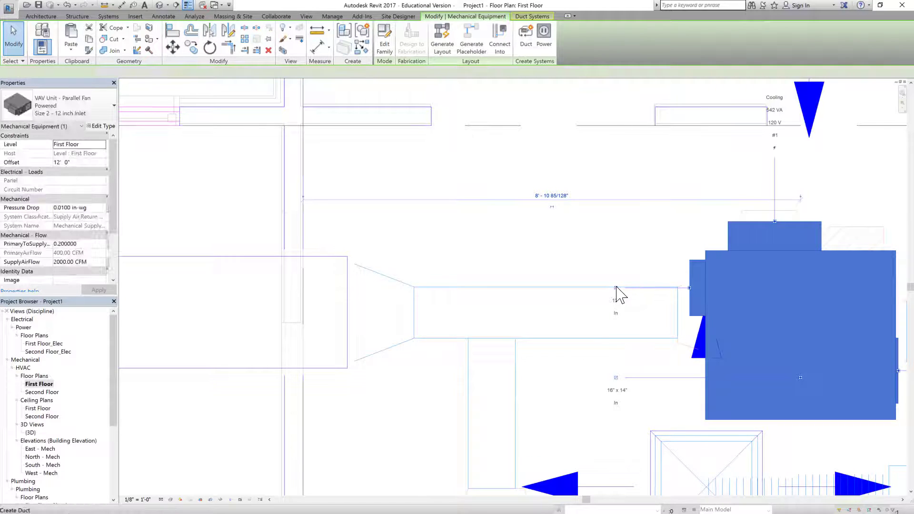
pyautogui.rightClick(616, 288)
pyautogui.click(641, 82)
pyautogui.click(463, 325)
pyautogui.click(10, 48)
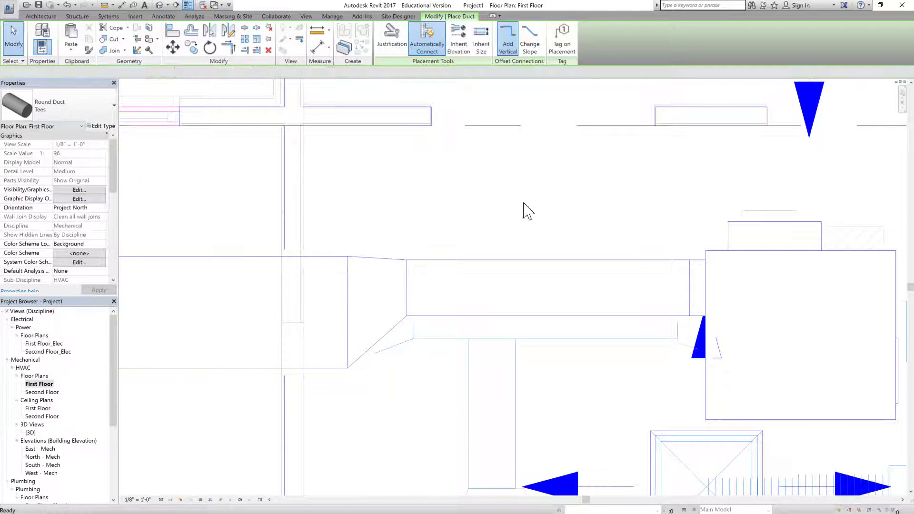
# Move the TB-F2 VAV unit sideways so that its 12" inlet lines up with the branch duct on the CAD underlay
pyautogui.scroll(-2, 407, 277)
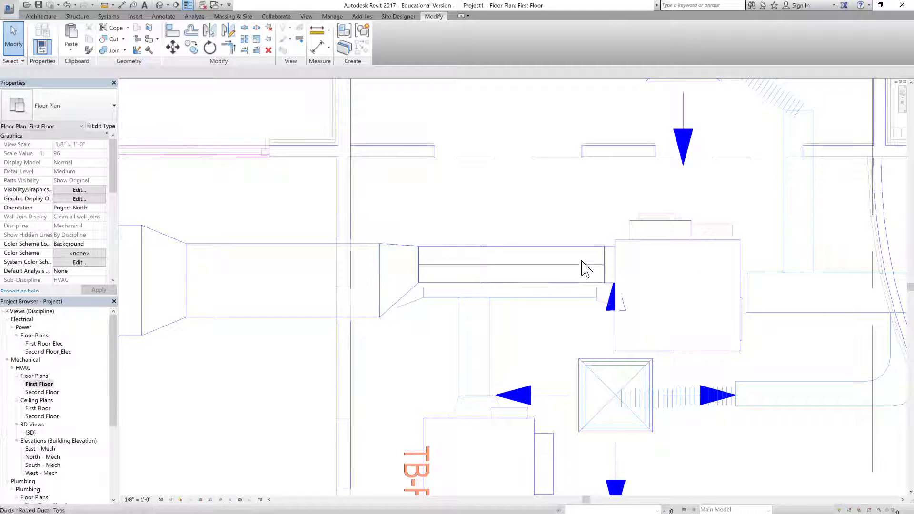
pyautogui.scroll(-2, 581, 267)
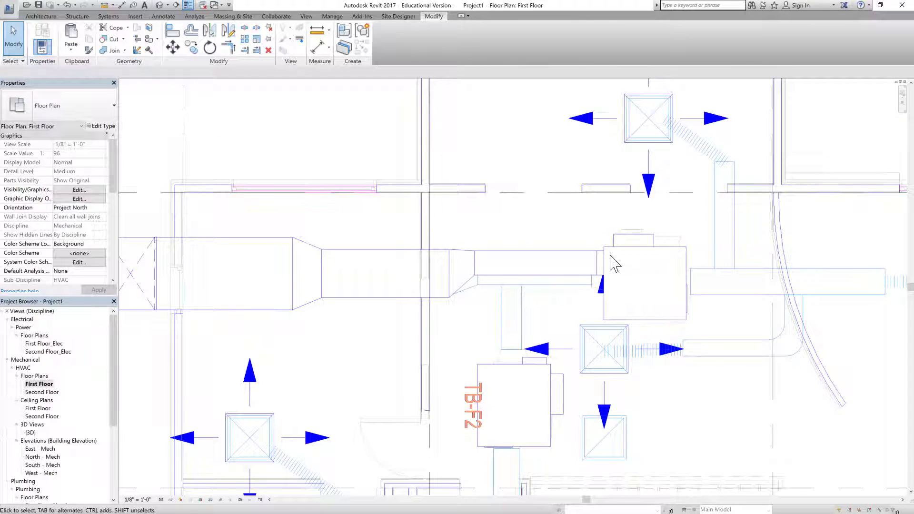
pyautogui.scroll(-1, 525, 235)
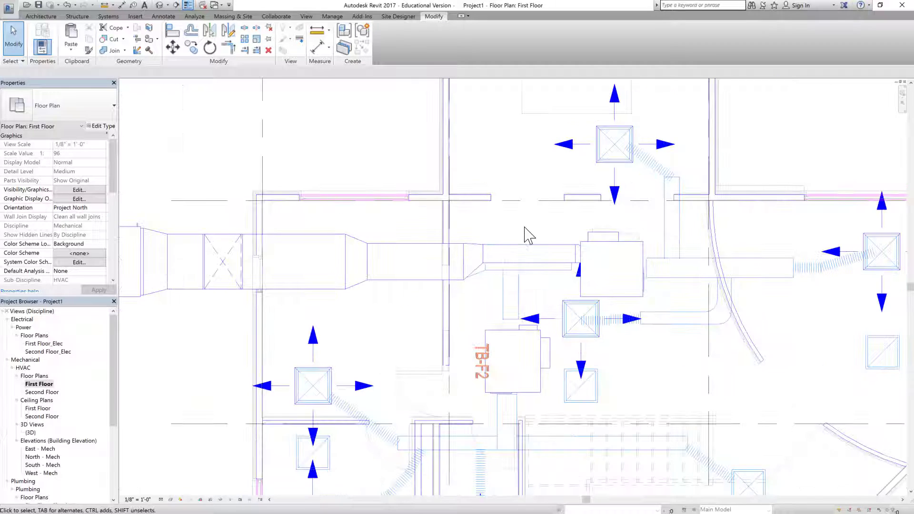
pyautogui.scroll(-2, 451, 219)
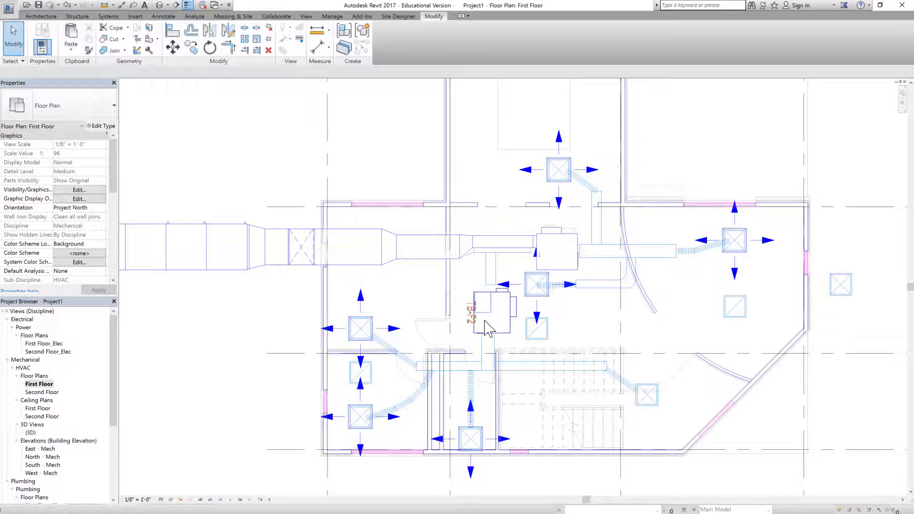
pyautogui.scroll(1, 486, 328)
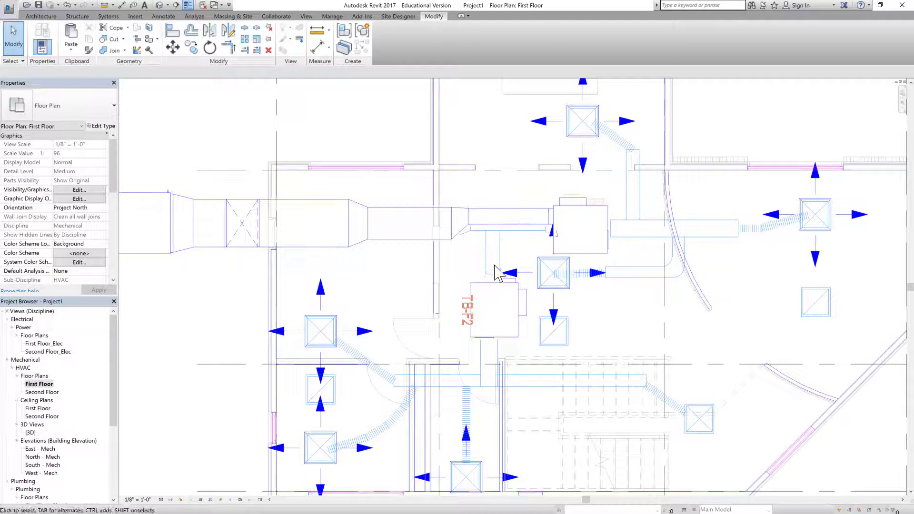
pyautogui.scroll(1, 480, 296)
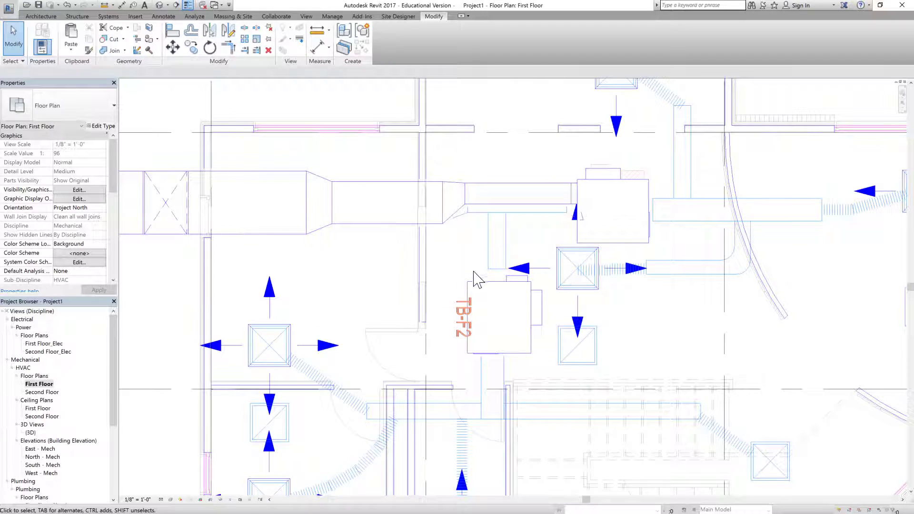
pyautogui.scroll(1, 474, 276)
pyautogui.click(521, 320)
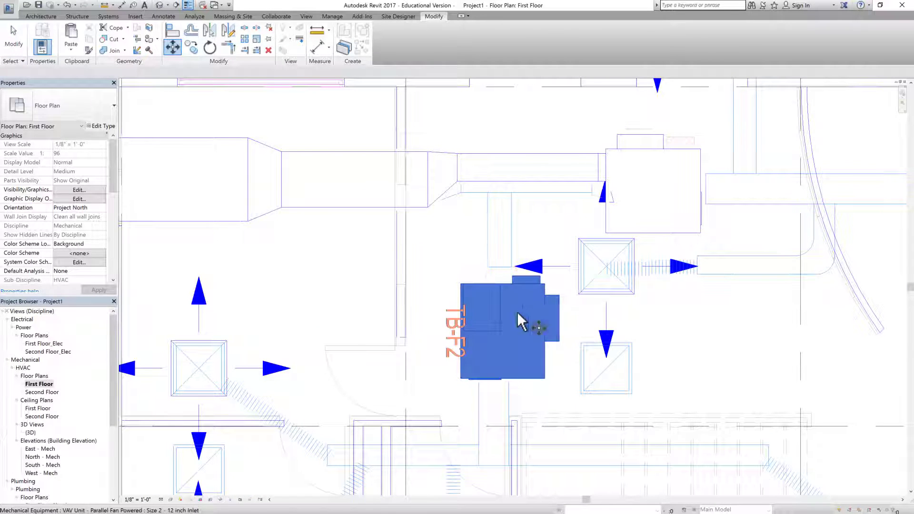
pyautogui.click(521, 288)
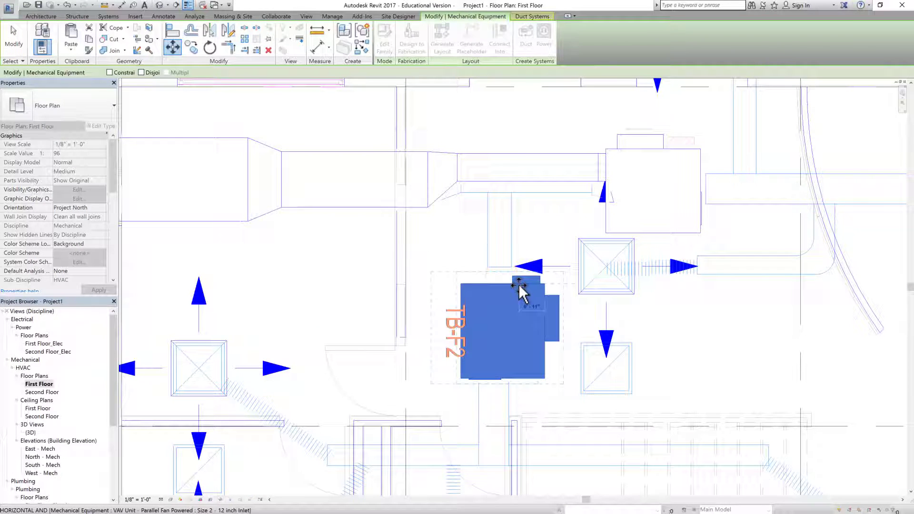
pyautogui.click(518, 284)
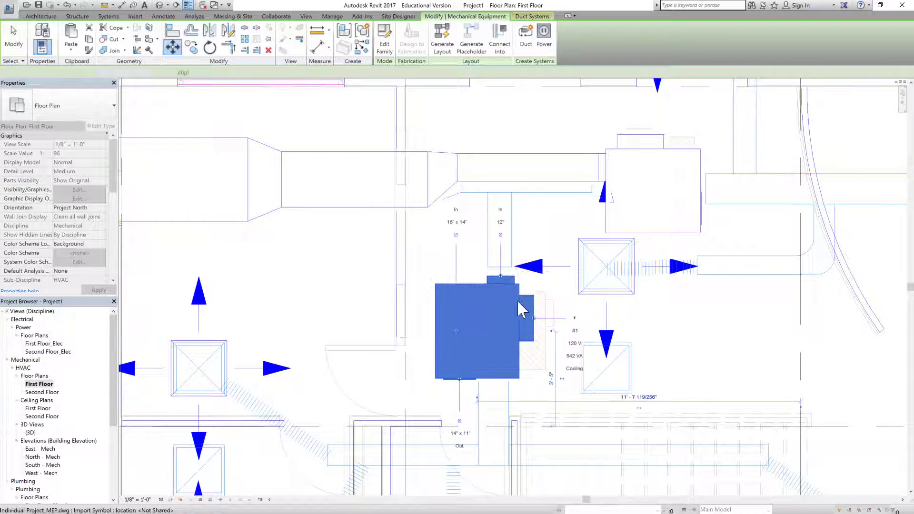
pyautogui.press('Escape')
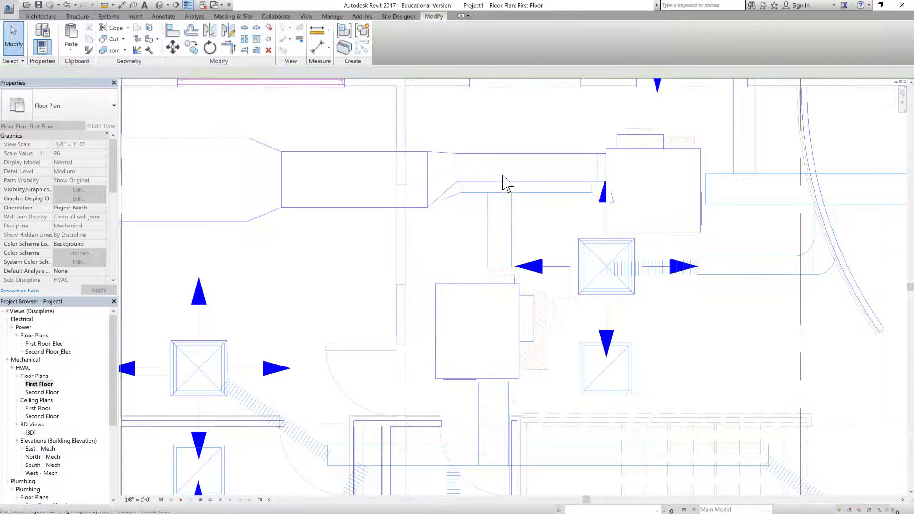
# Draw a duct from the TB-F2 VAV unit's 12" inlet straight up into the duct feeding TB-F1
pyautogui.click(505, 283)
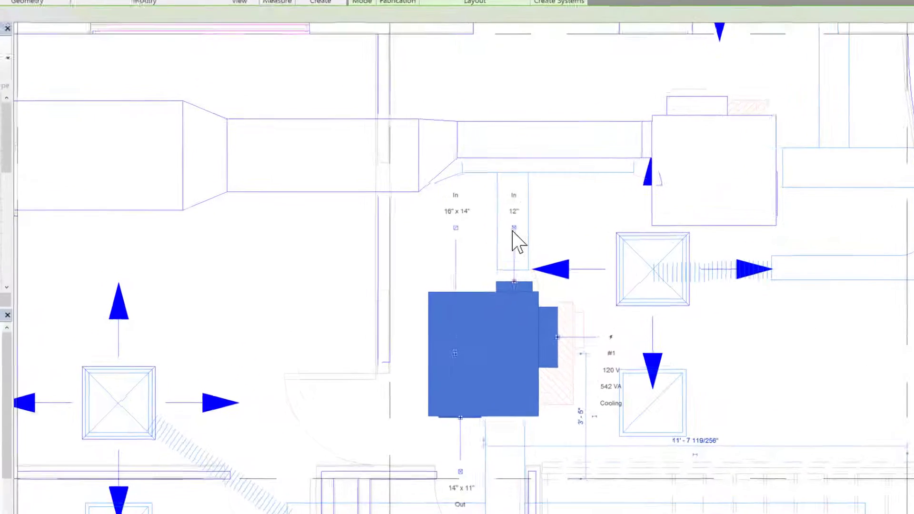
pyautogui.rightClick(500, 234)
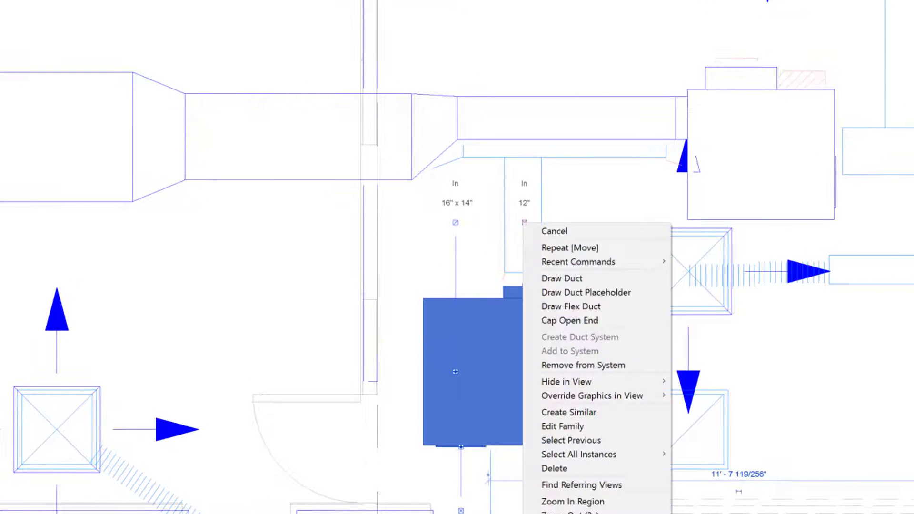
pyautogui.click(552, 292)
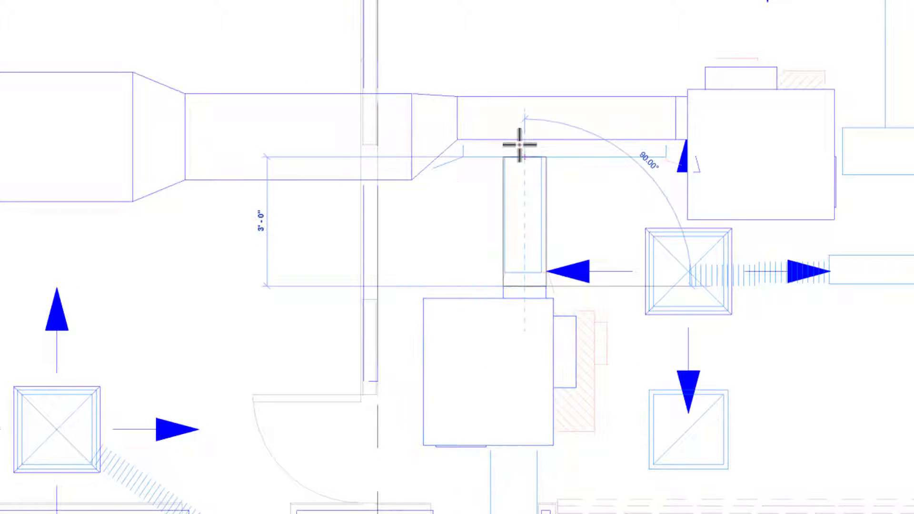
pyautogui.click(682, 219)
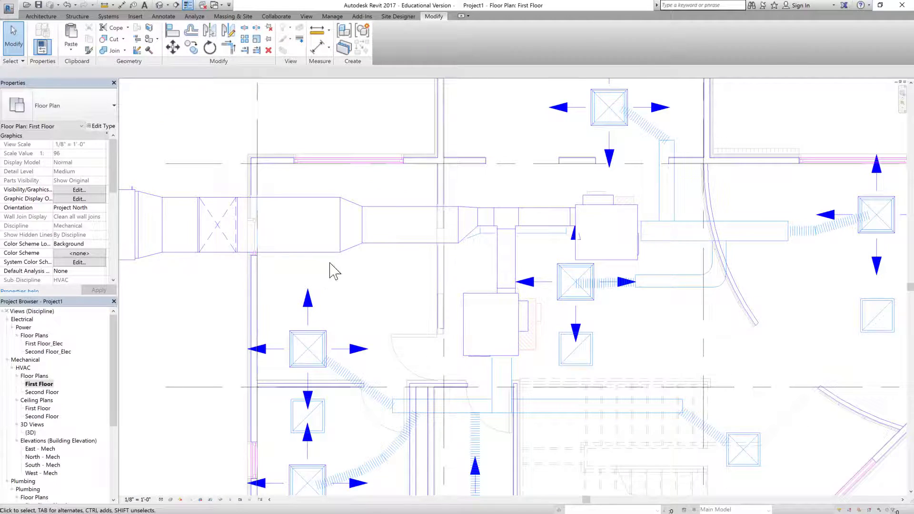
# Draw a 14" x 11" duct about 8'-2" long from the TB-F1 unit's outlet to the end of the duct on the CAD underlay
pyautogui.scroll(-1, 387, 267)
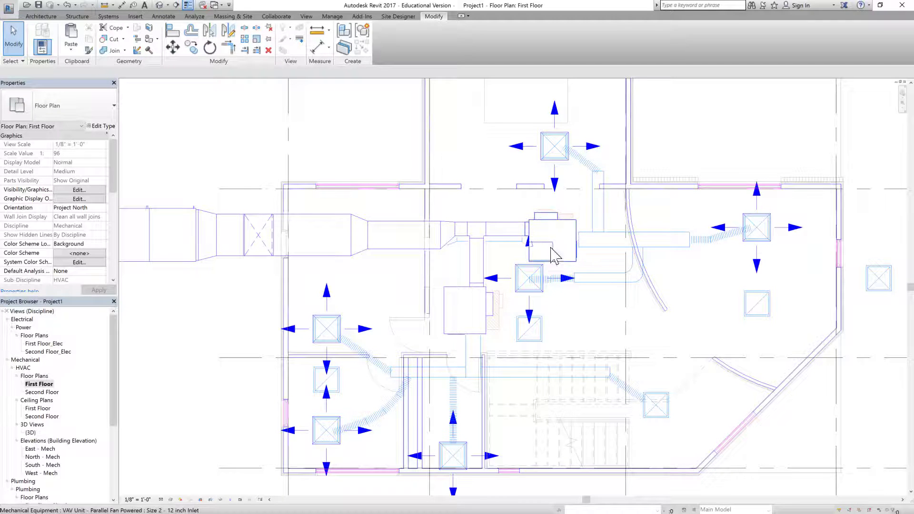
pyautogui.click(571, 238)
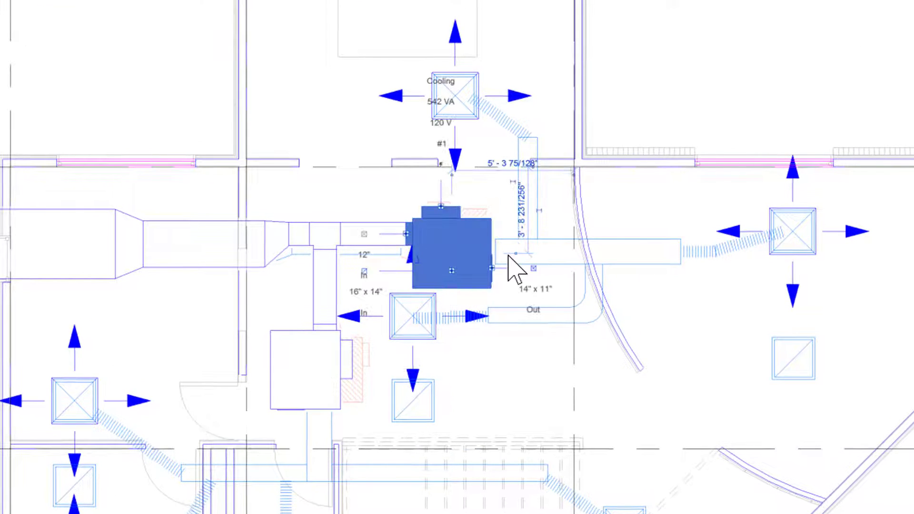
pyautogui.scroll(3, 508, 255)
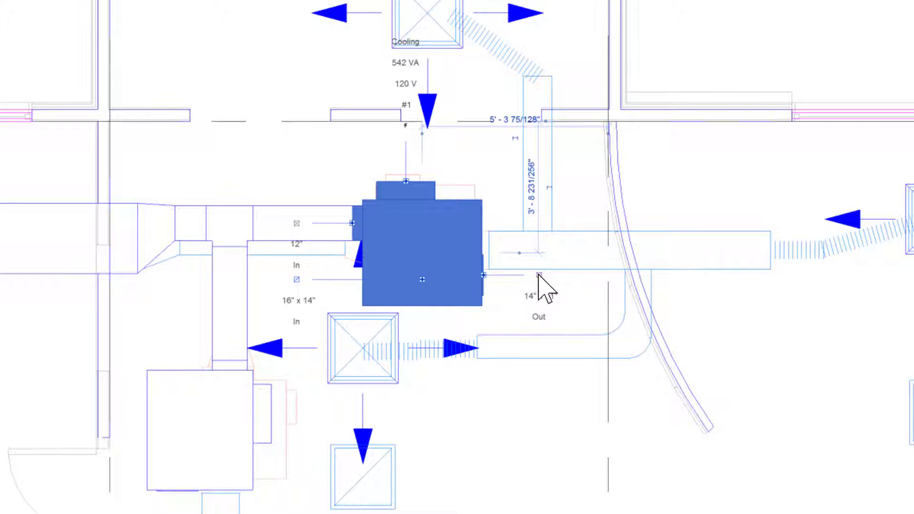
pyautogui.rightClick(539, 276)
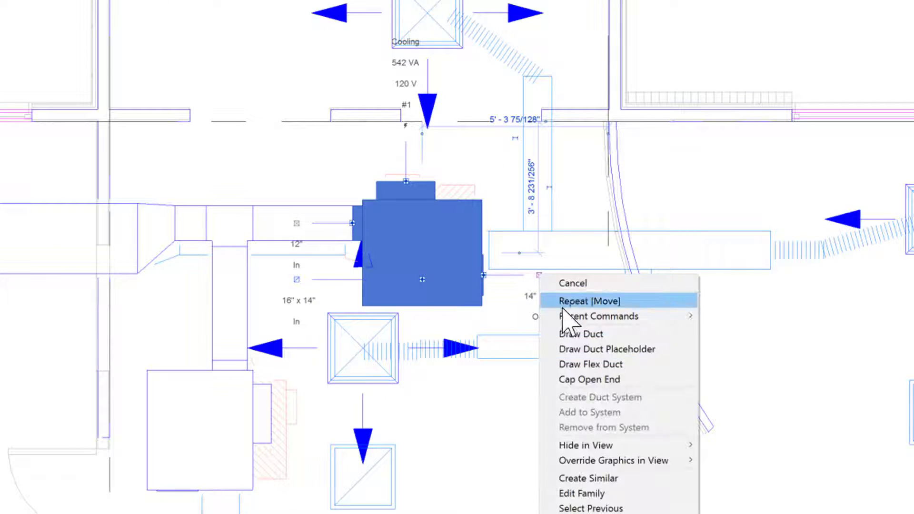
pyautogui.click(580, 334)
pyautogui.click(538, 281)
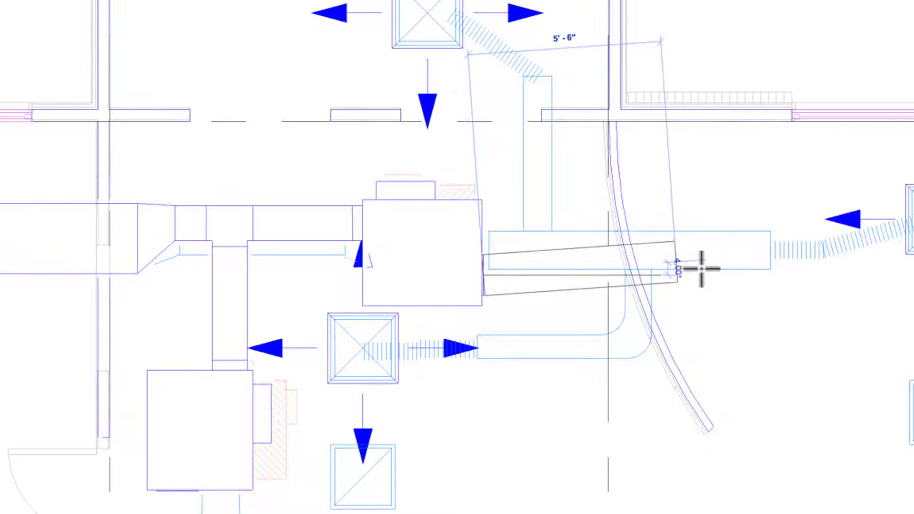
pyautogui.click(768, 272)
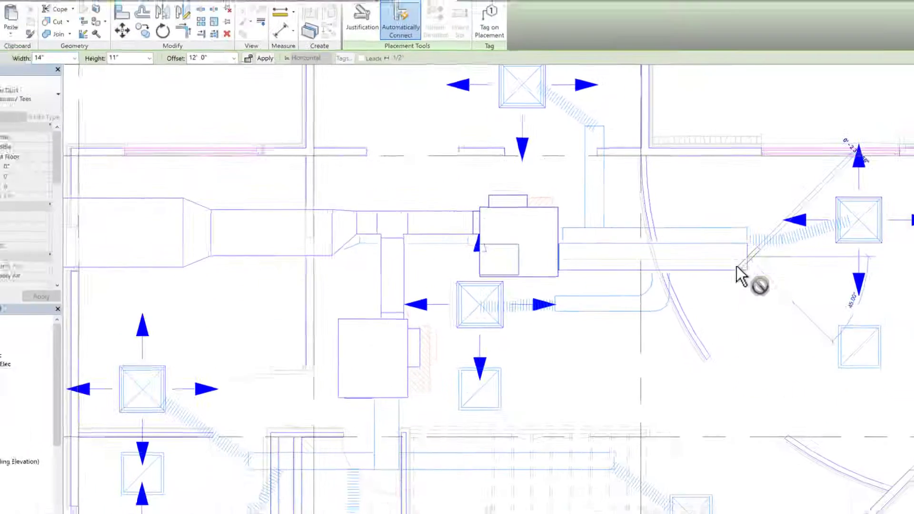
pyautogui.press('Escape')
pyautogui.press('Escape')
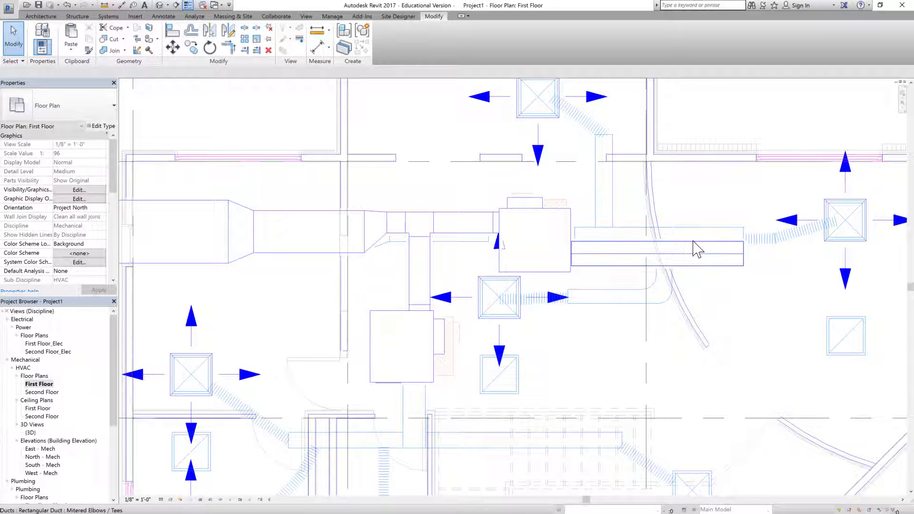
# Change the TB-F1 outlet duct's type to Round Duct Taps
pyautogui.click(722, 266)
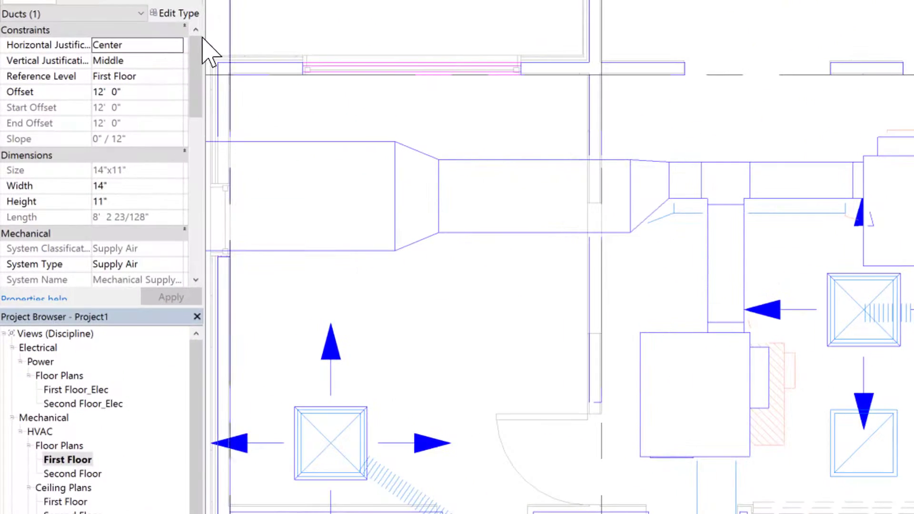
pyautogui.click(123, 2)
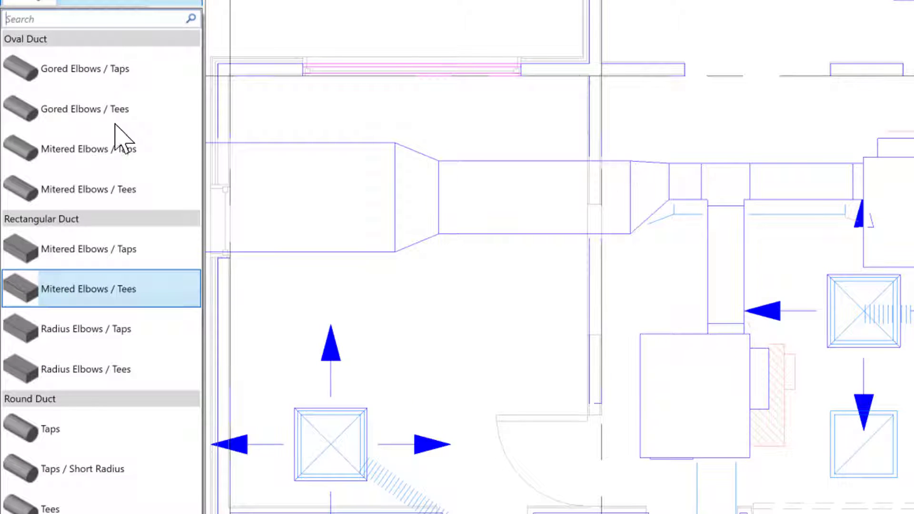
pyautogui.click(42, 430)
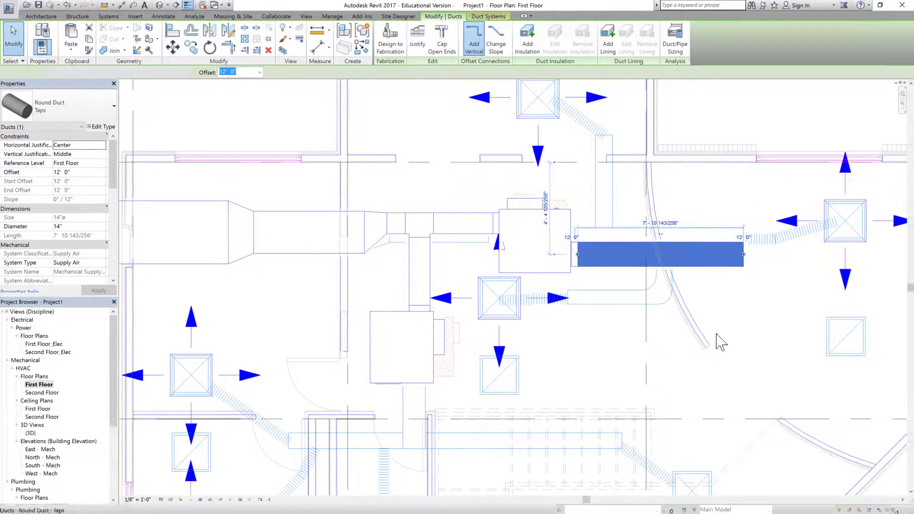
pyautogui.click(754, 314)
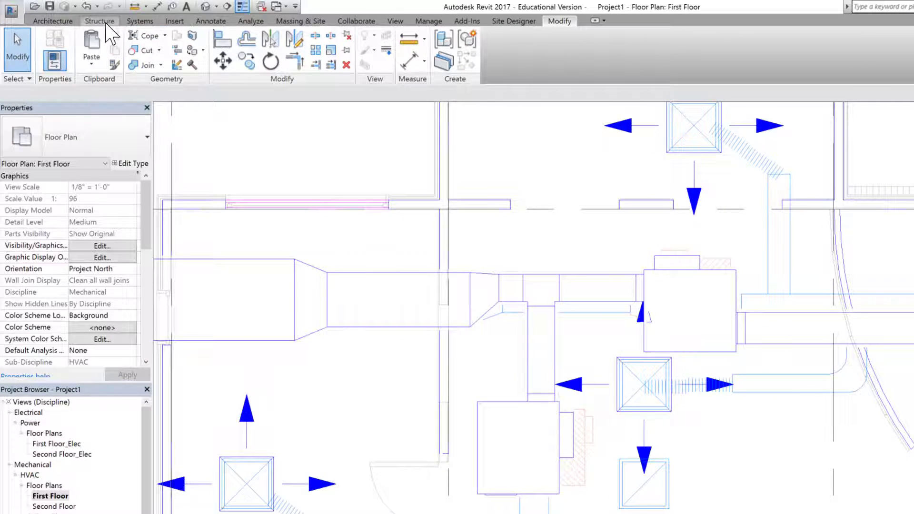
# Draw a 10" Round Duct Taps branch from the TB-F1 outlet duct straight up to the branch end on the CAD underlay
pyautogui.click(140, 21)
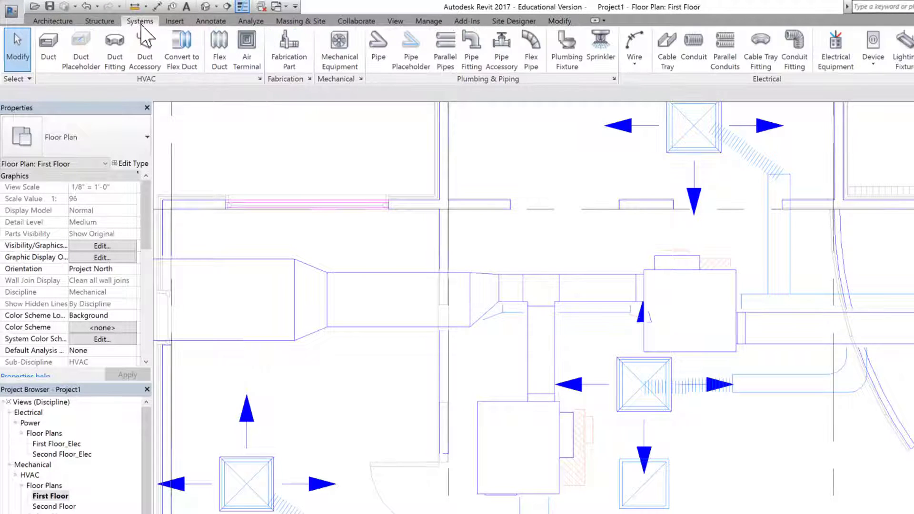
pyautogui.click(52, 58)
pyautogui.click(129, 142)
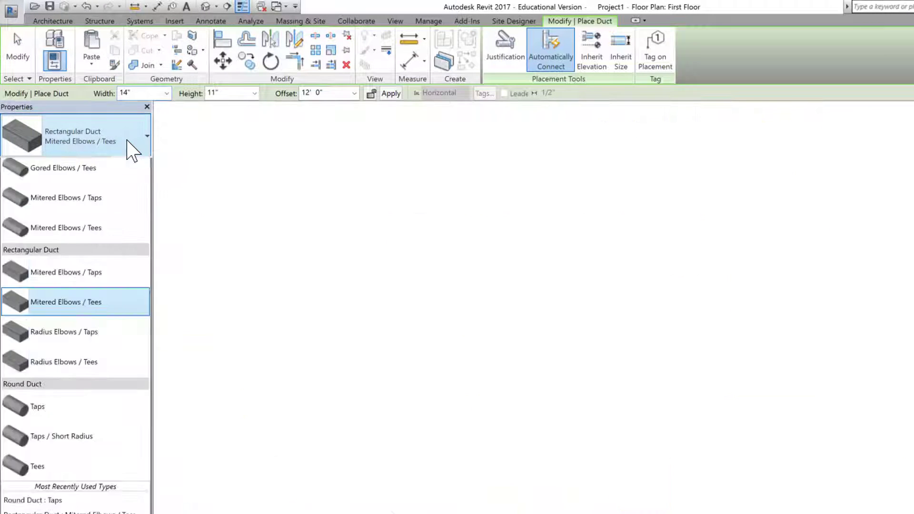
pyautogui.click(38, 472)
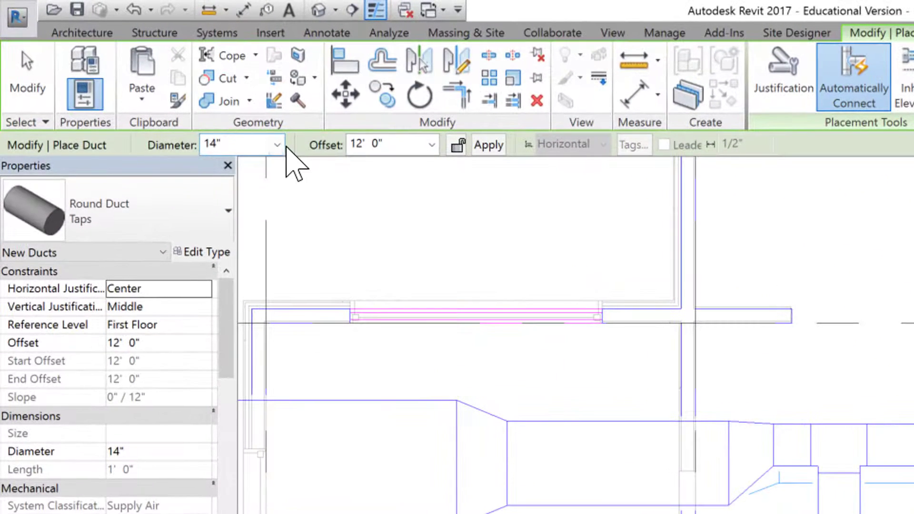
pyautogui.click(267, 144)
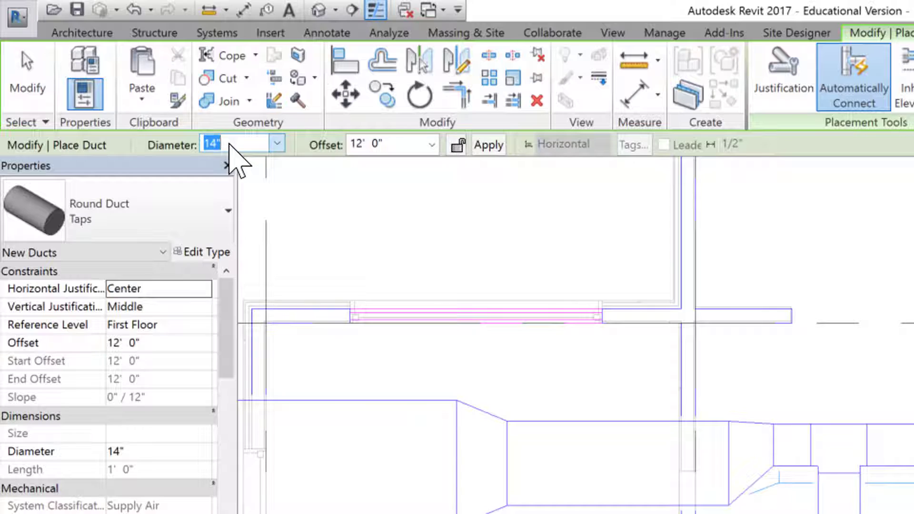
pyautogui.write('10')
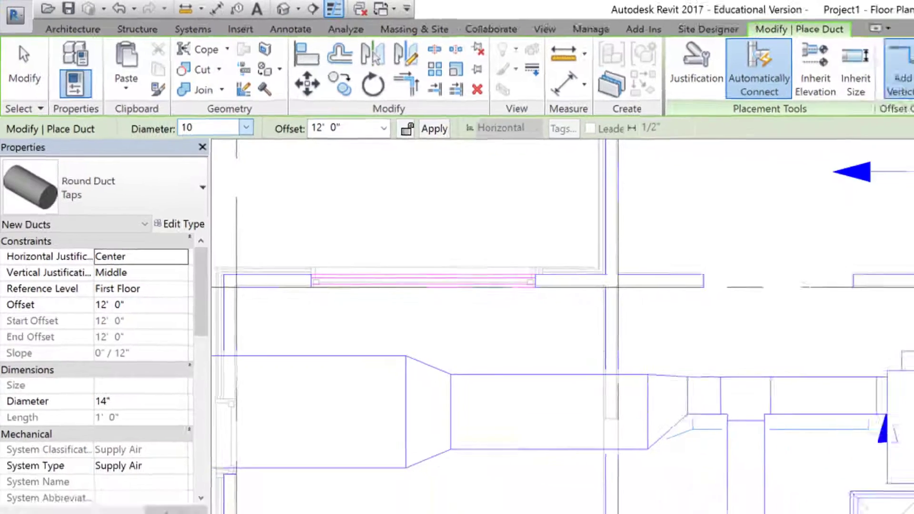
pyautogui.press('Return')
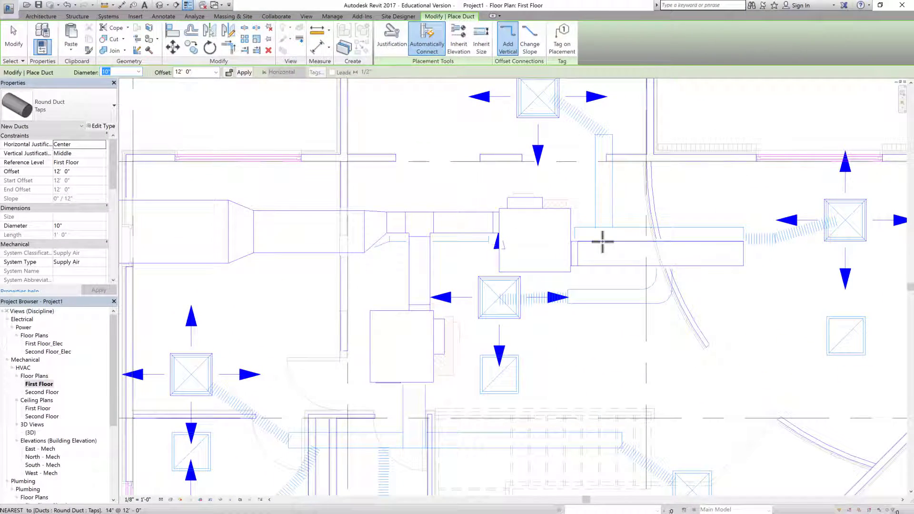
pyautogui.click(602, 243)
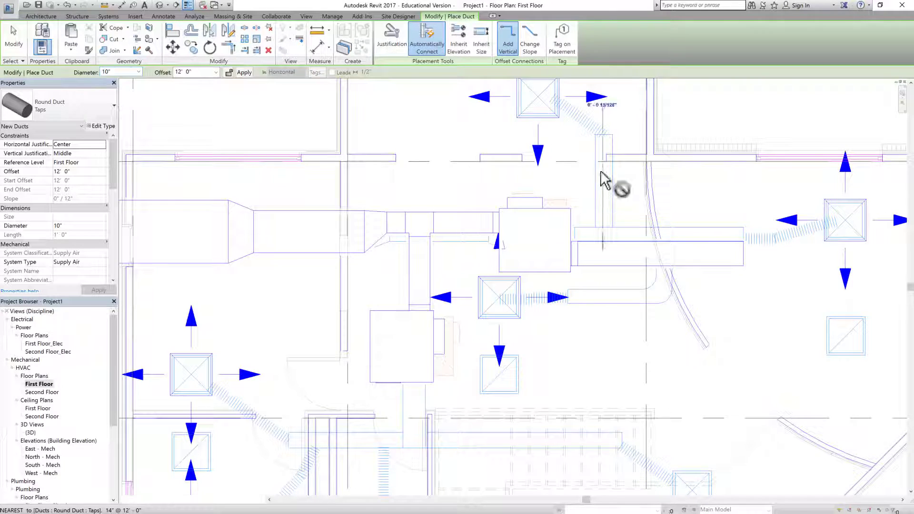
pyautogui.click(601, 135)
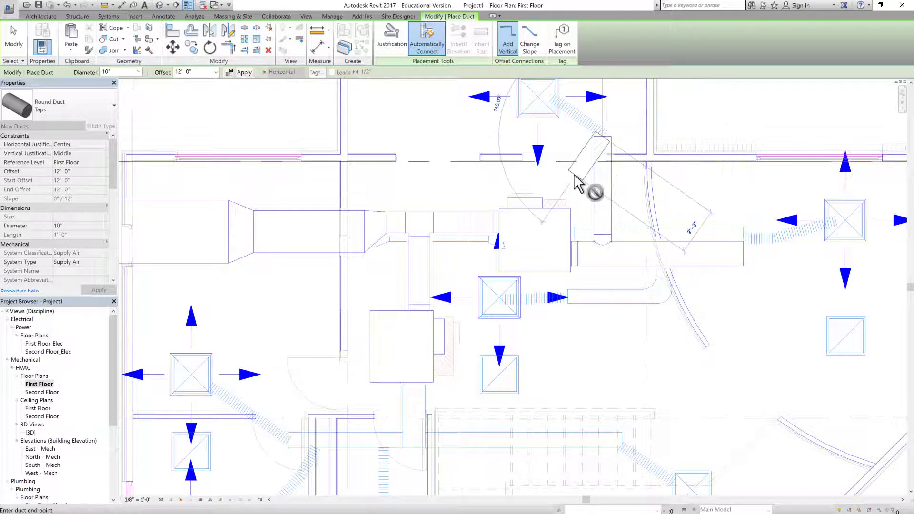
pyautogui.press('Escape')
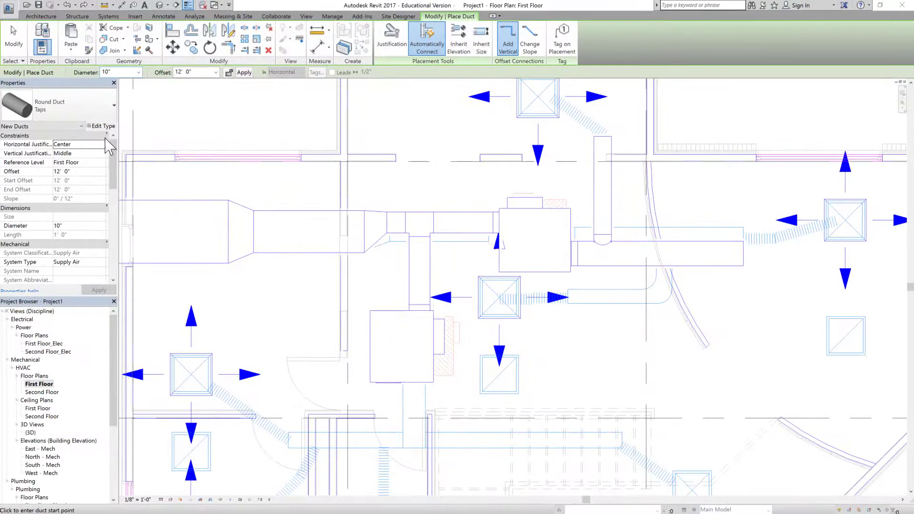
pyautogui.click(13, 38)
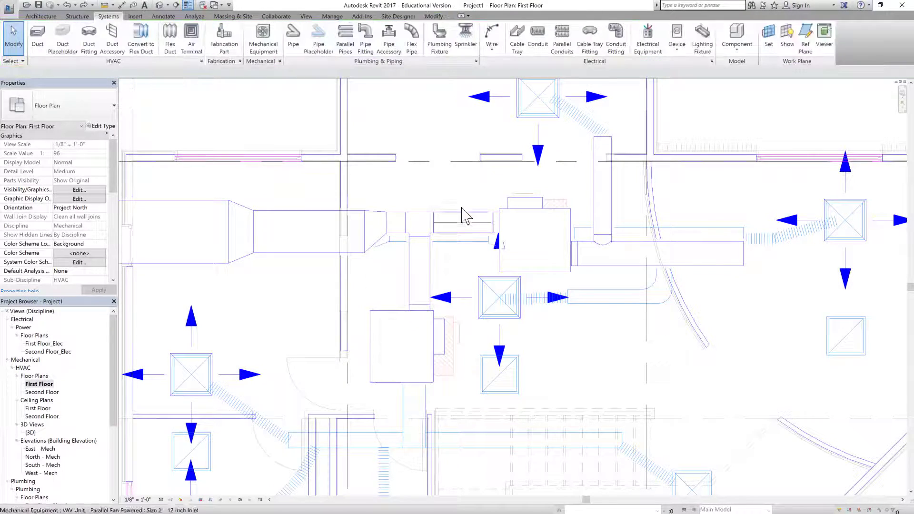
# Draw a 14" x 11" duct about 4'-1" long from the TB-F2 unit's outlet straight down past the cross duct on the CAD underlay
pyautogui.scroll(-3, 467, 196)
pyautogui.scroll(3, 419, 376)
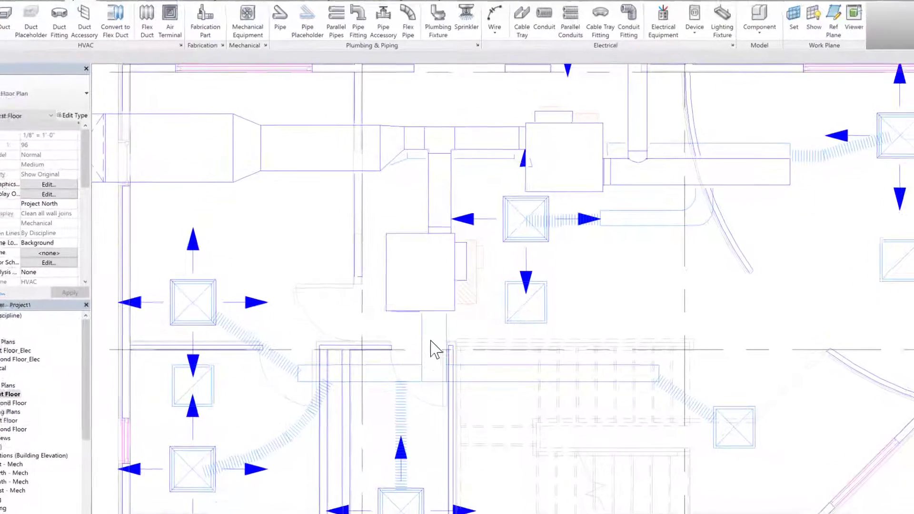
pyautogui.click(431, 308)
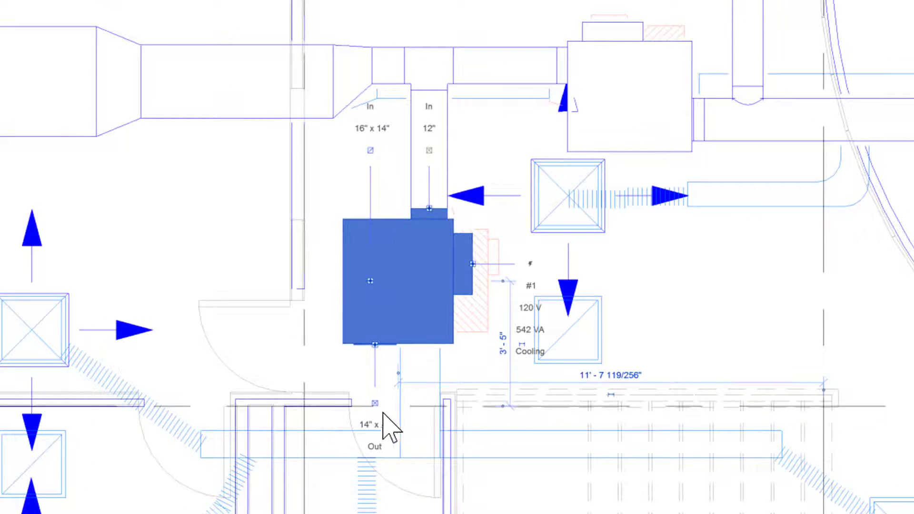
pyautogui.rightClick(374, 405)
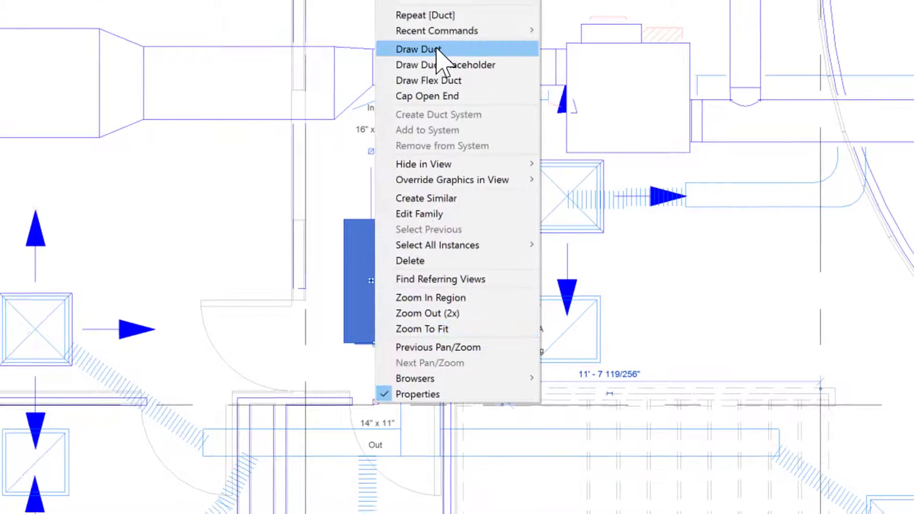
pyautogui.click(436, 50)
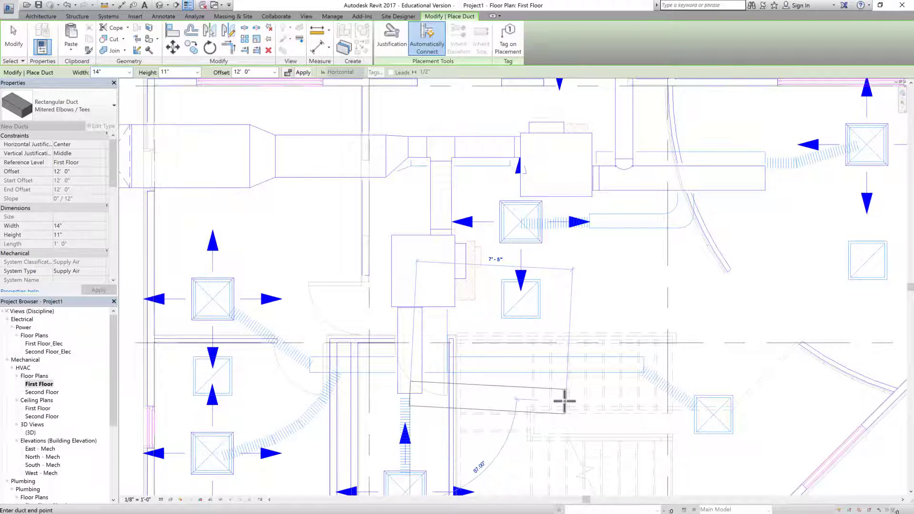
pyautogui.press('Escape')
pyautogui.press('Escape')
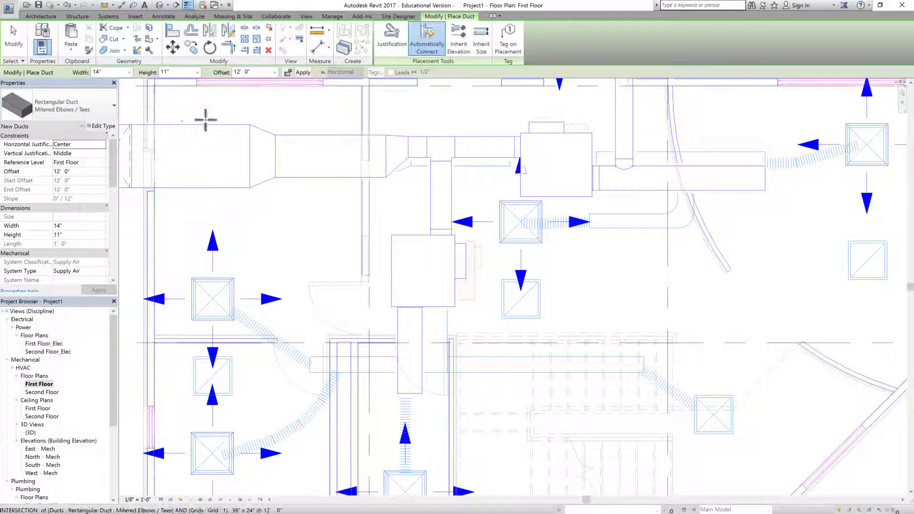
pyautogui.press('Escape')
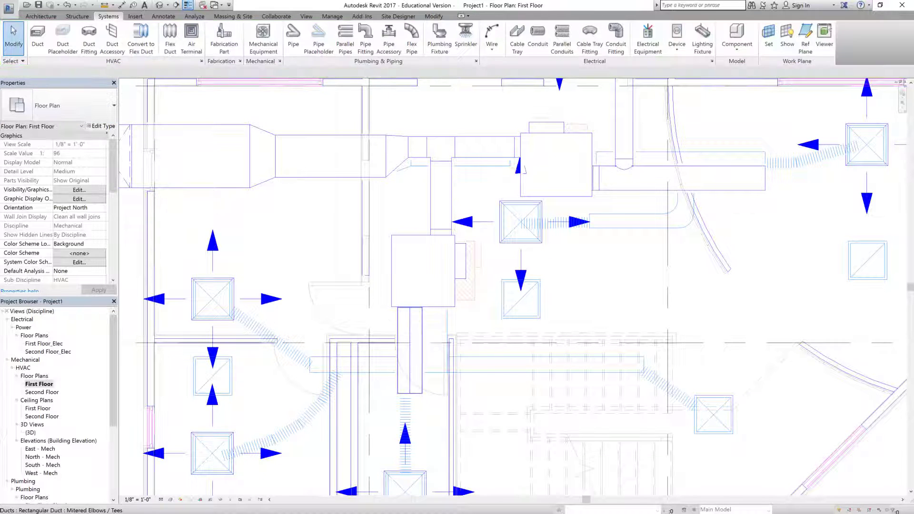
# Change the TB-F2 outlet duct's type to Round Duct Taps
pyautogui.click(409, 350)
pyautogui.click(82, 114)
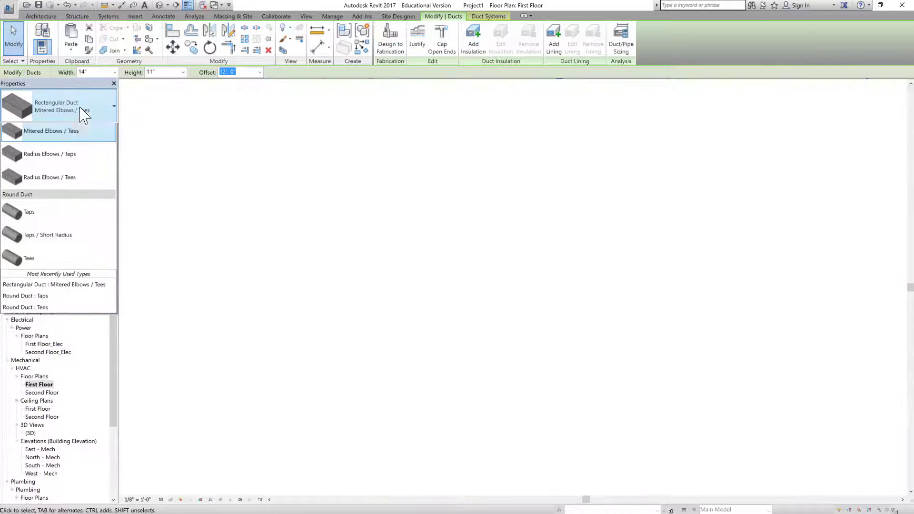
pyautogui.click(50, 367)
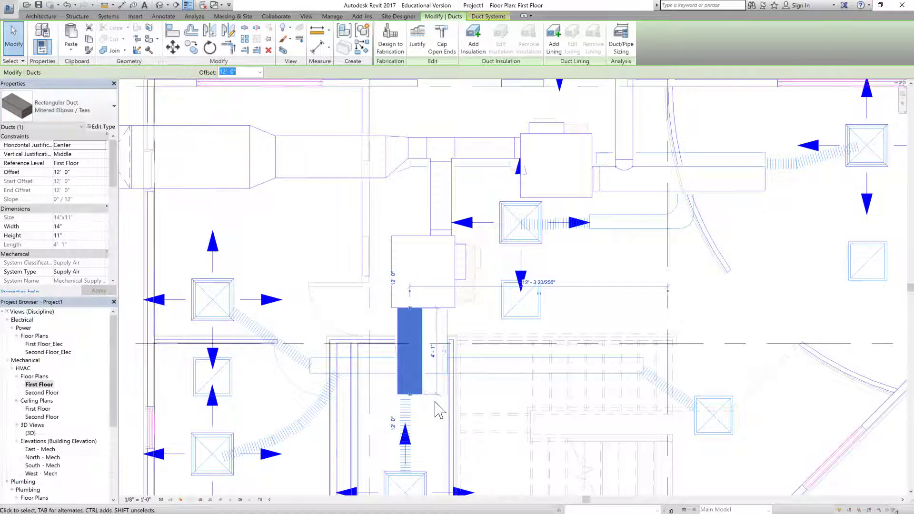
pyautogui.press('Escape')
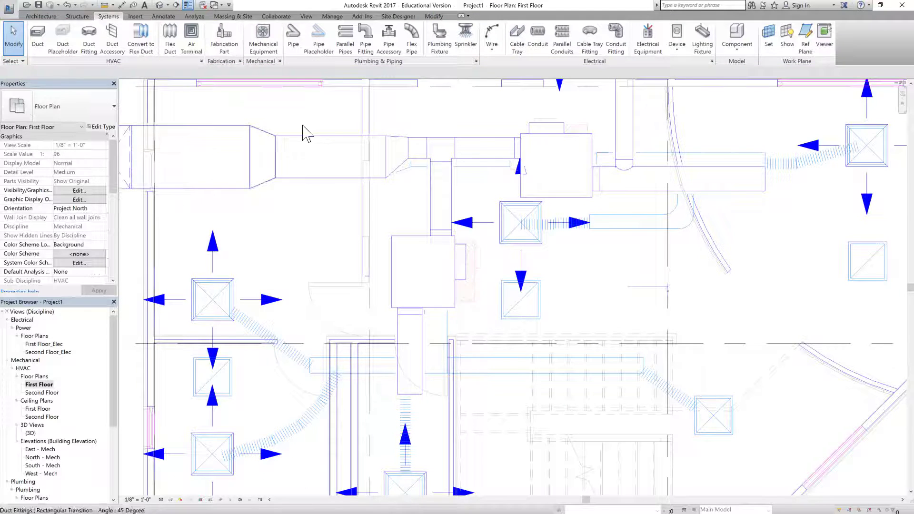
# Draw a 10" Round Duct Taps branch from the TB-F2 outlet duct horizontally across the stair to the underlay duct's east end
pyautogui.click(38, 38)
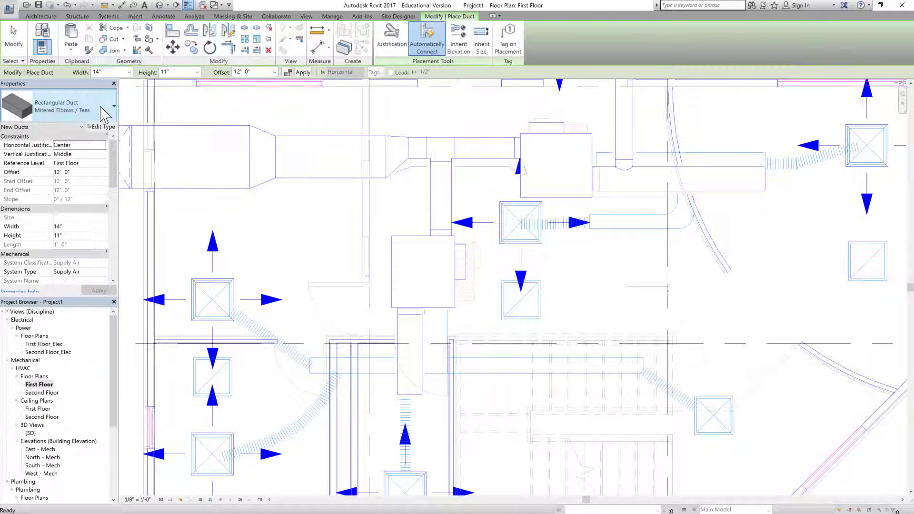
pyautogui.click(102, 110)
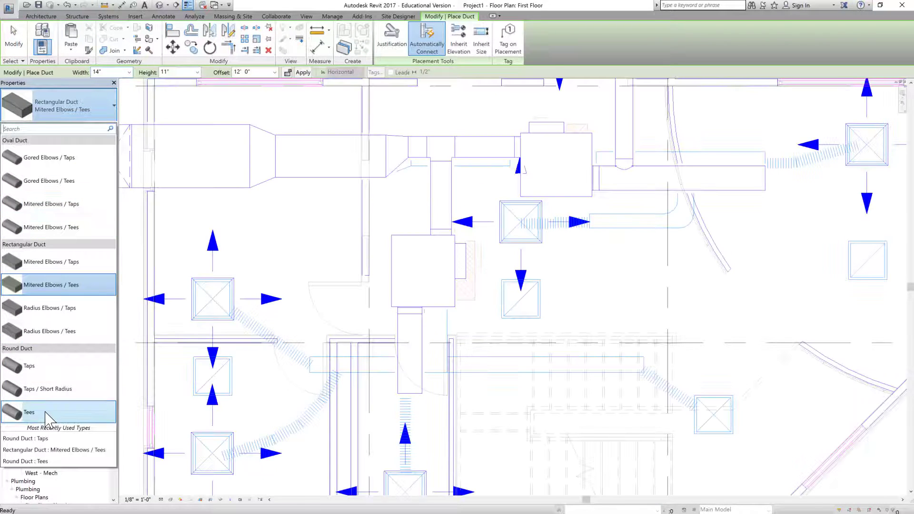
pyautogui.click(41, 364)
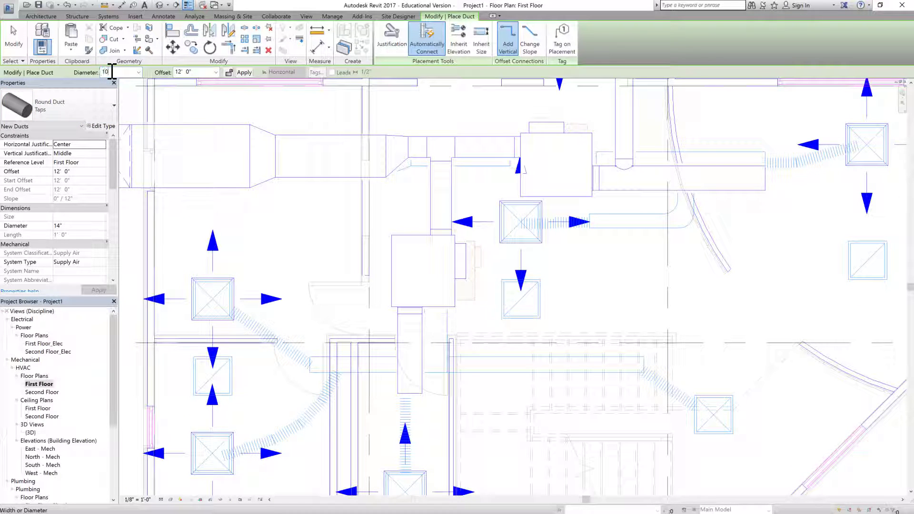
pyautogui.click(422, 364)
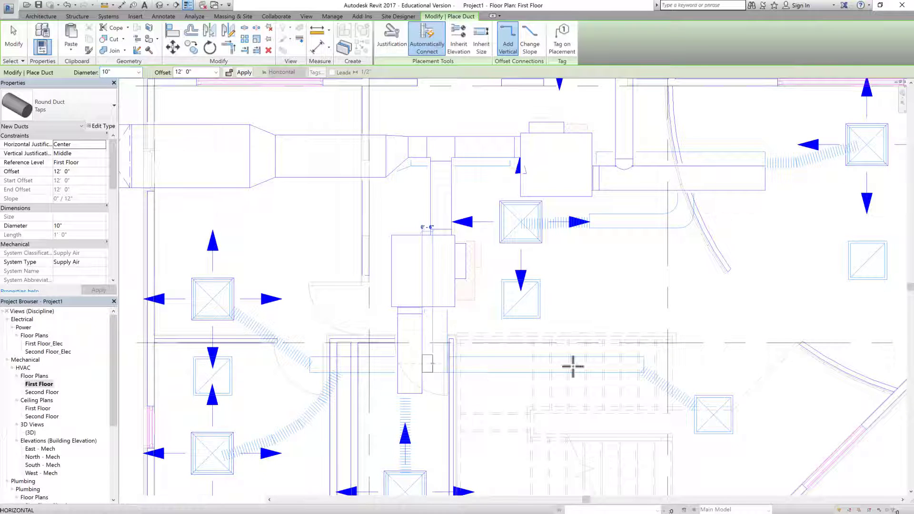
pyautogui.click(640, 360)
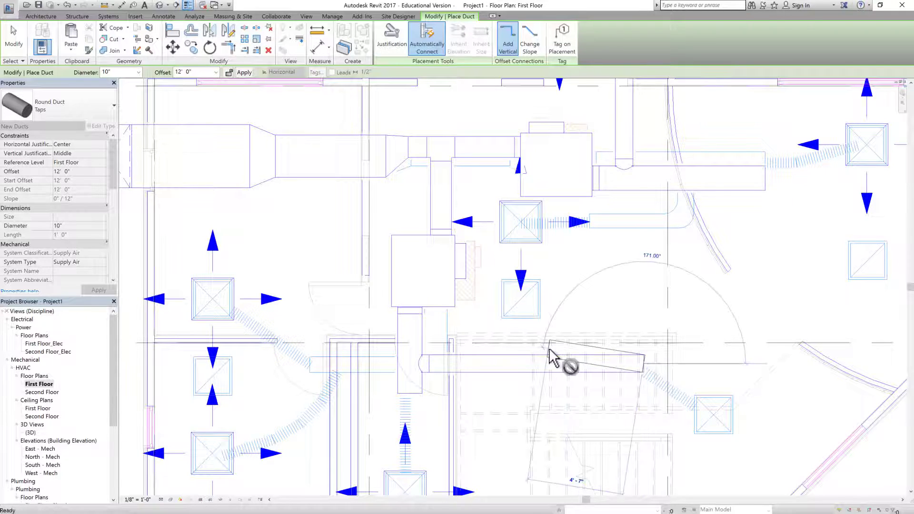
pyautogui.press('Escape')
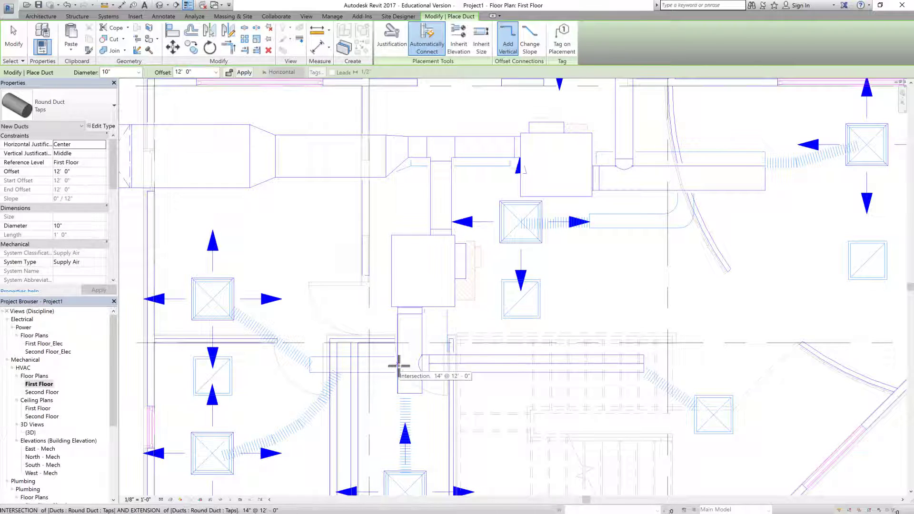
# Draw the opposite 10" round branch from the TB-F2 outlet duct to the west end of the duct on the CAD underlay
pyautogui.click(399, 366)
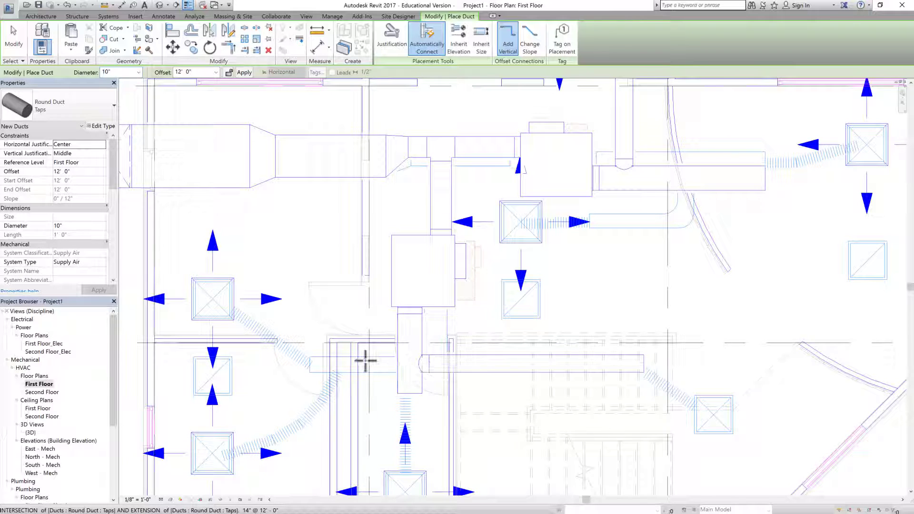
pyautogui.click(310, 364)
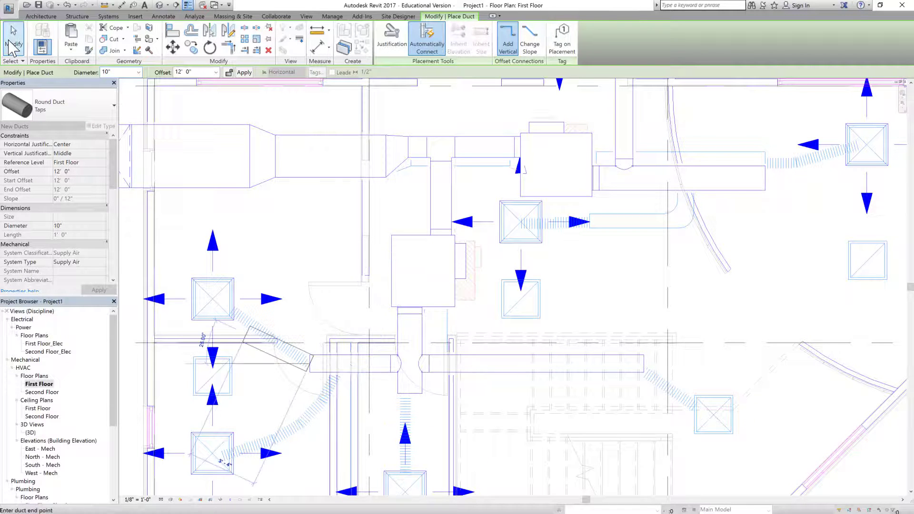
pyautogui.click(10, 43)
pyautogui.press('Escape')
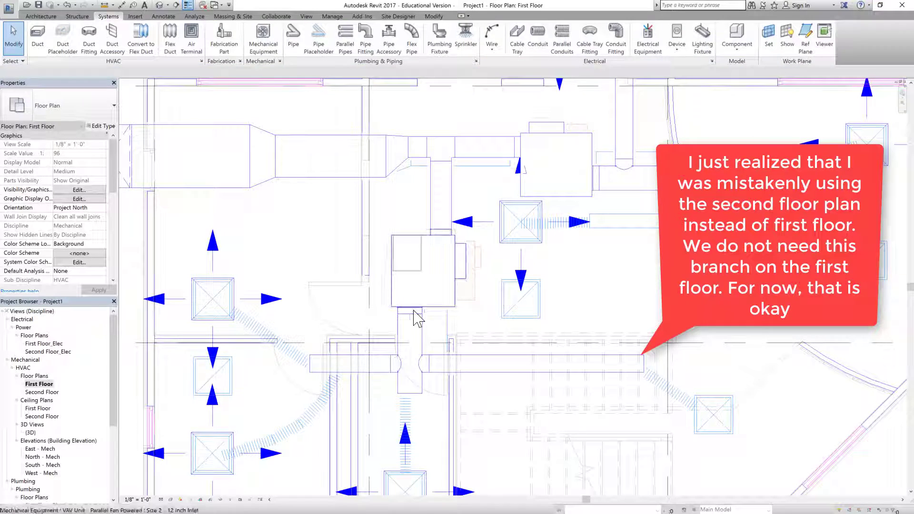
# Connect the supply diffuser above TB-F1 to the open end of the 10" branch duct with an 8" round flex duct
pyautogui.scroll(-2, 373, 331)
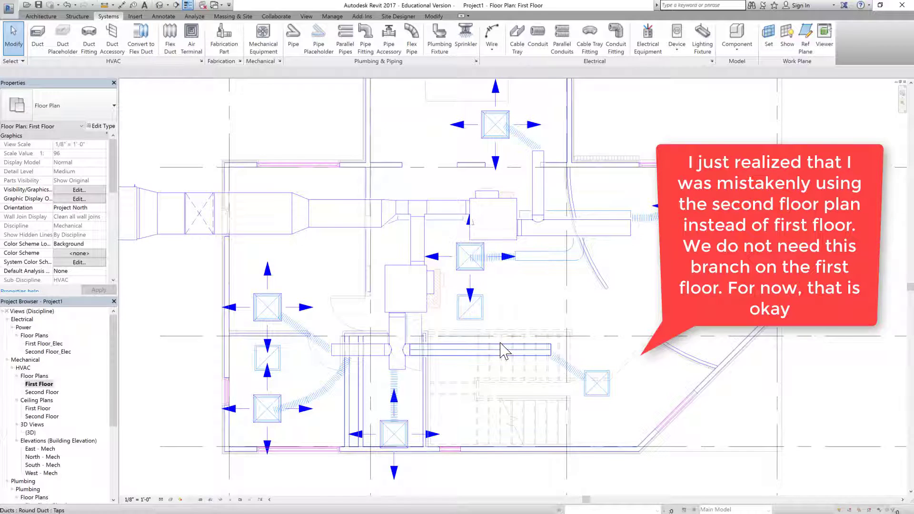
pyautogui.scroll(-1, 500, 340)
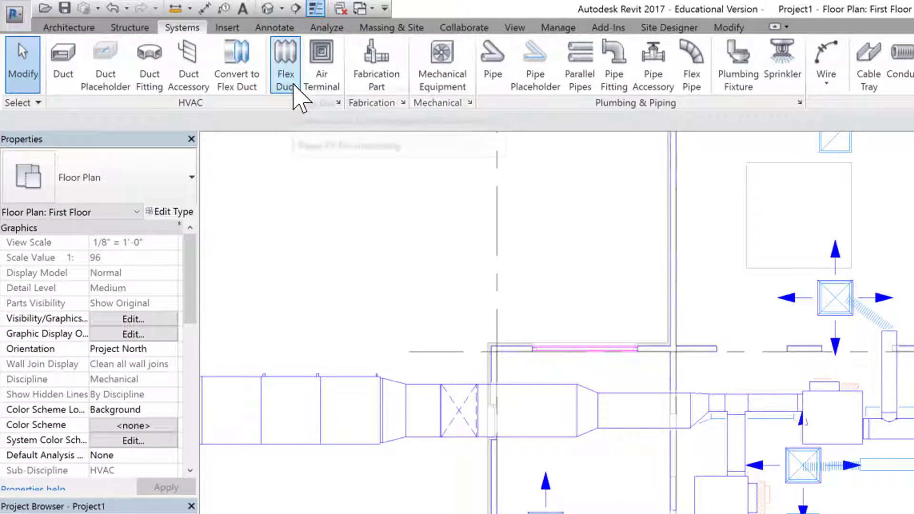
pyautogui.click(286, 76)
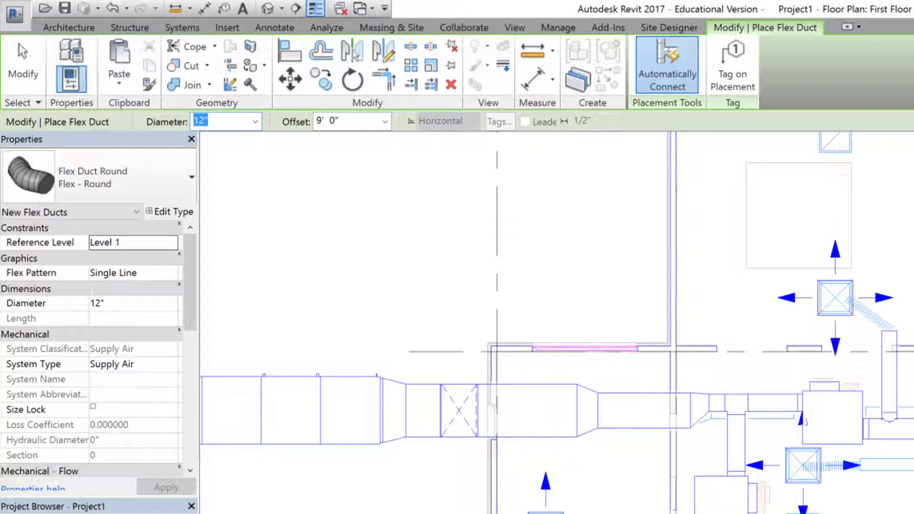
pyautogui.press('Return')
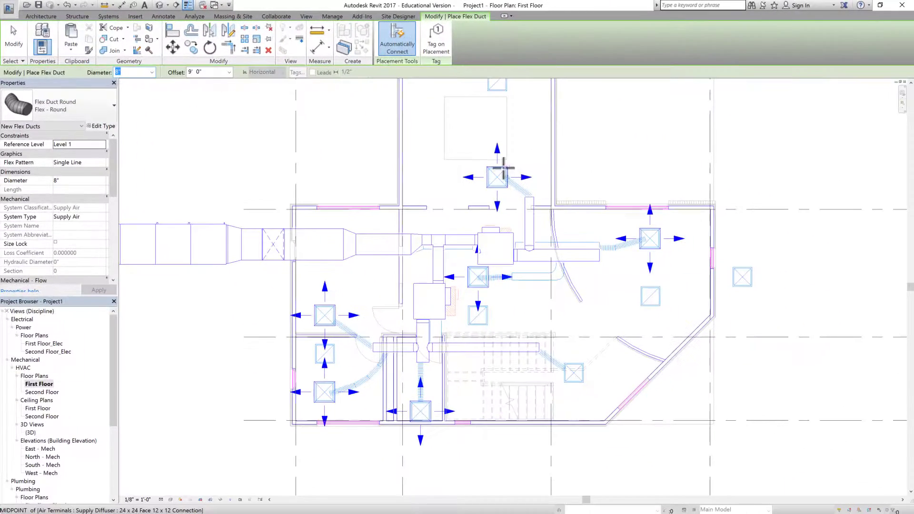
pyautogui.scroll(2, 845, 296)
pyautogui.scroll(2, 503, 177)
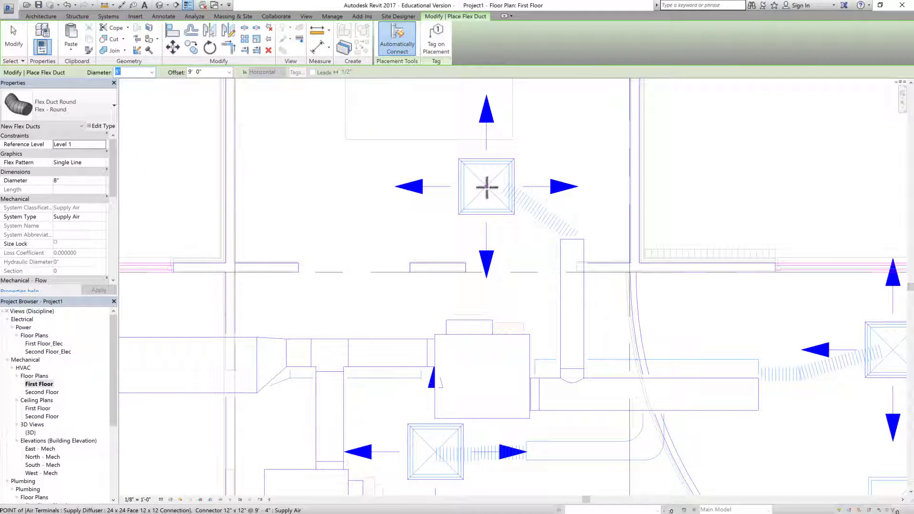
pyautogui.click(487, 187)
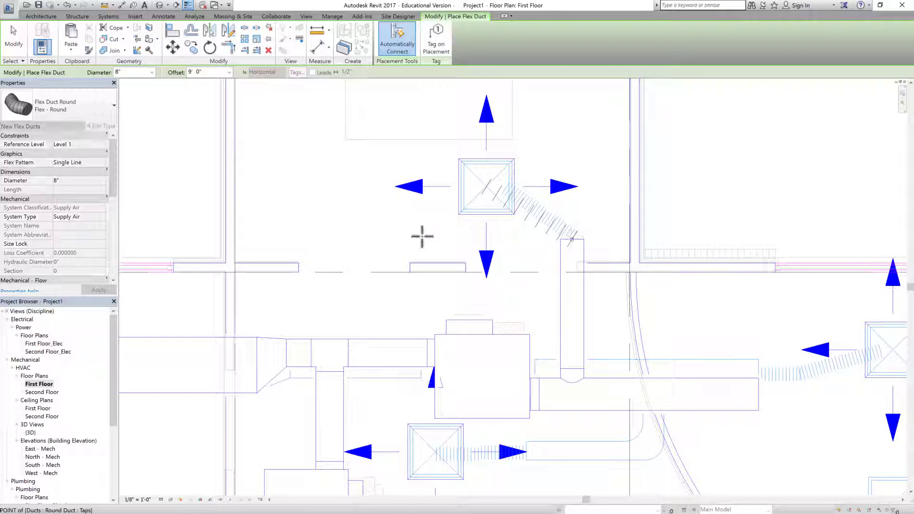
pyautogui.scroll(-2, 387, 201)
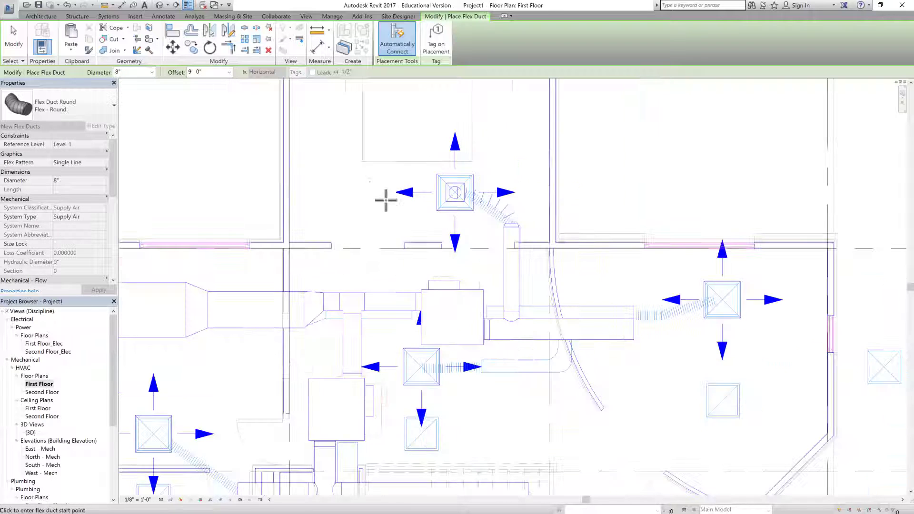
# Connect the east diffuser to the TB-F1 outlet duct's open end and the diffuser below TB-F1 to that duct at Grid 3 with 8" flex ducts
pyautogui.click(715, 303)
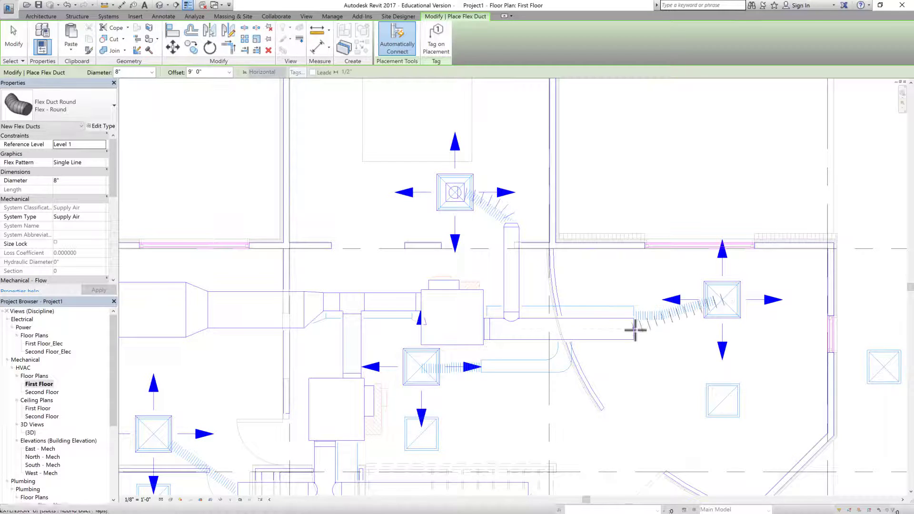
pyautogui.click(736, 312)
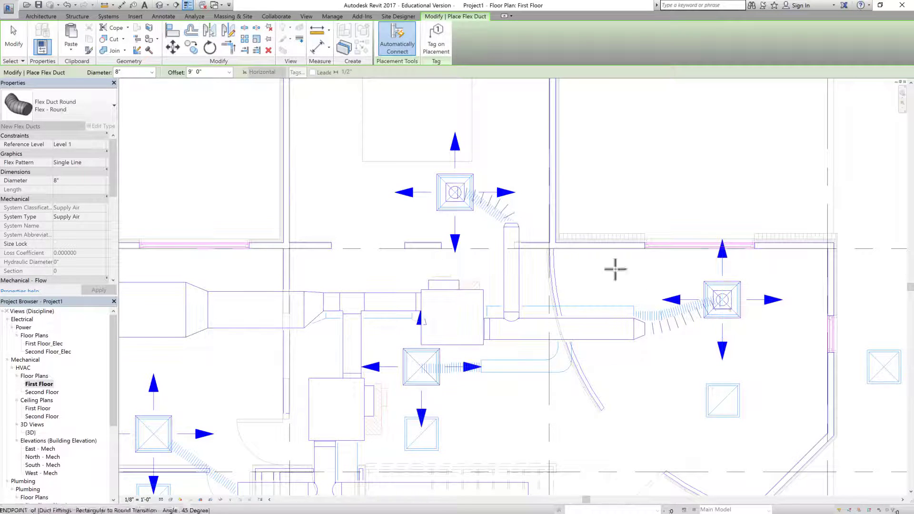
pyautogui.scroll(-2, 595, 212)
pyautogui.scroll(2, 460, 336)
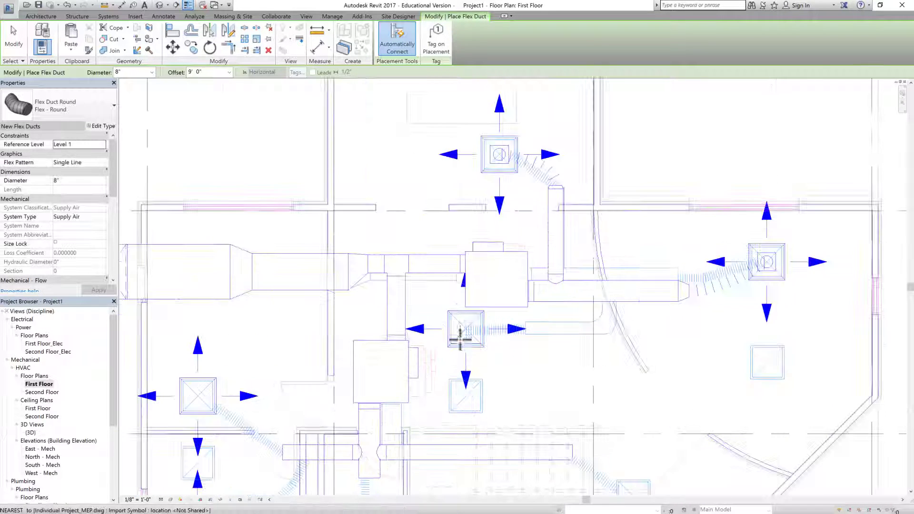
pyautogui.scroll(2, 460, 336)
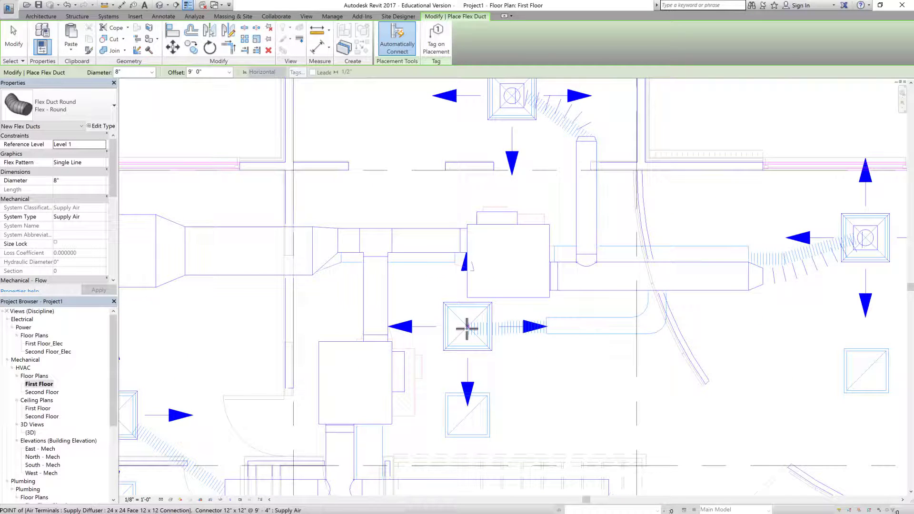
pyautogui.click(467, 327)
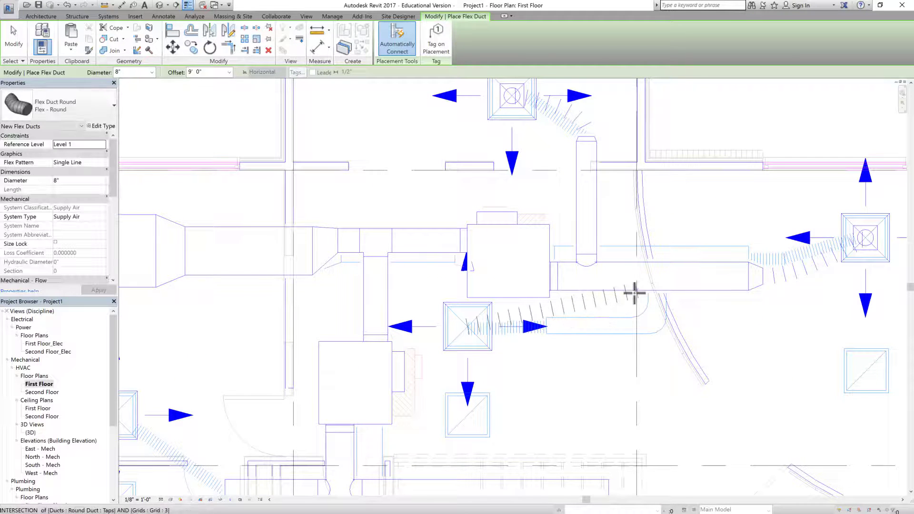
pyautogui.click(656, 390)
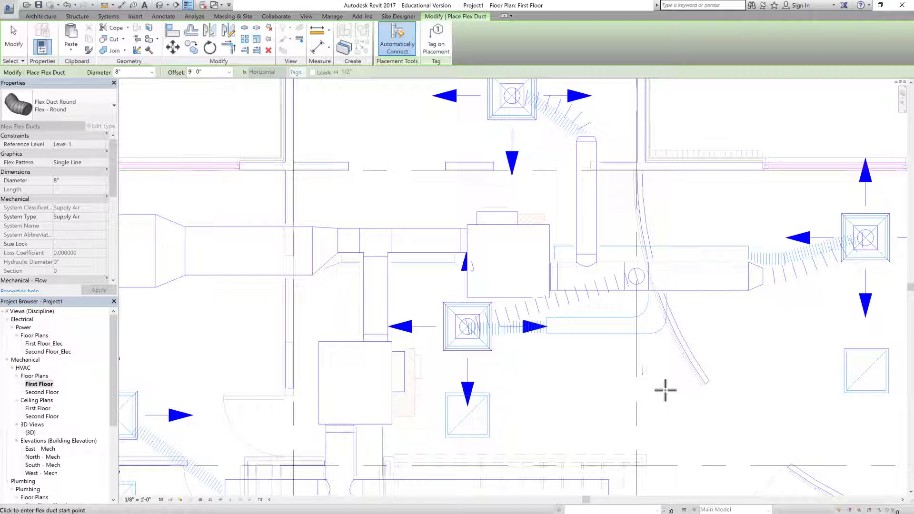
# Connect the upper west diffuser to the west branch duct's open end and the lower west diffuser to that branch's midpoint with 8" flex ducts
pyautogui.scroll(-2, 626, 164)
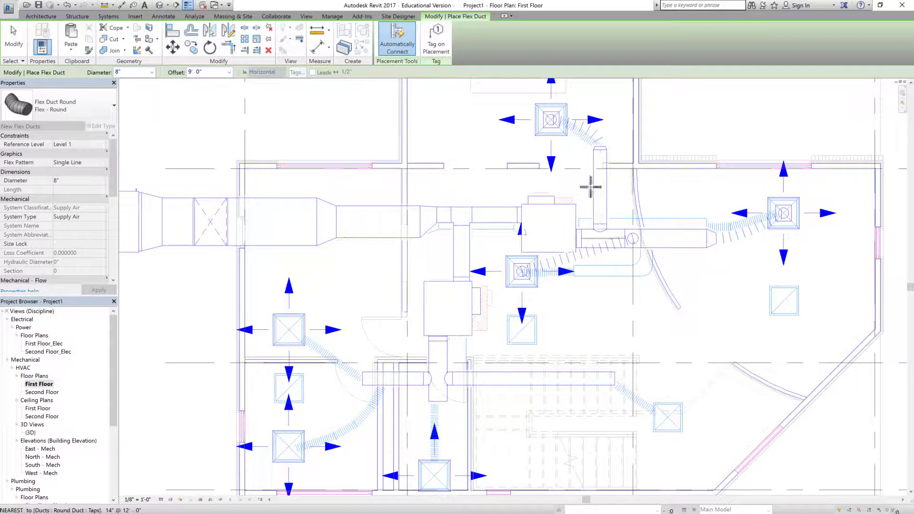
pyautogui.scroll(-2, 550, 204)
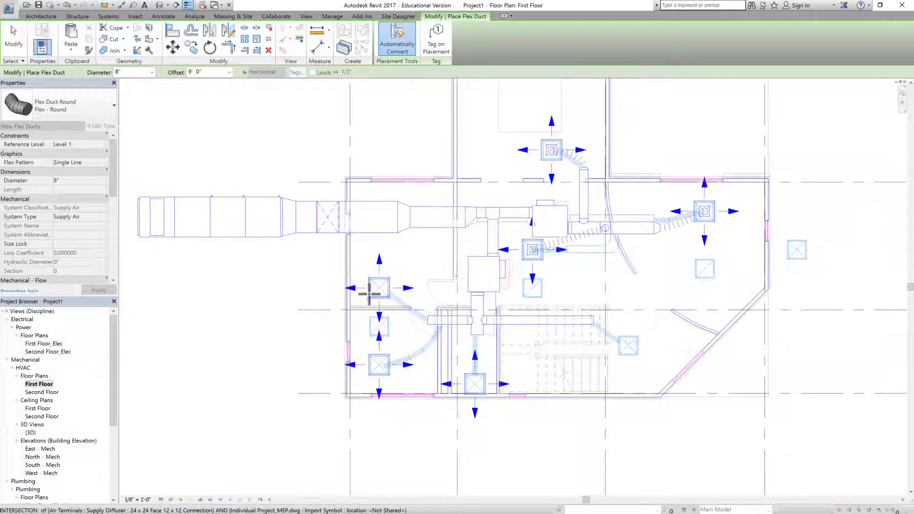
pyautogui.scroll(1, 367, 296)
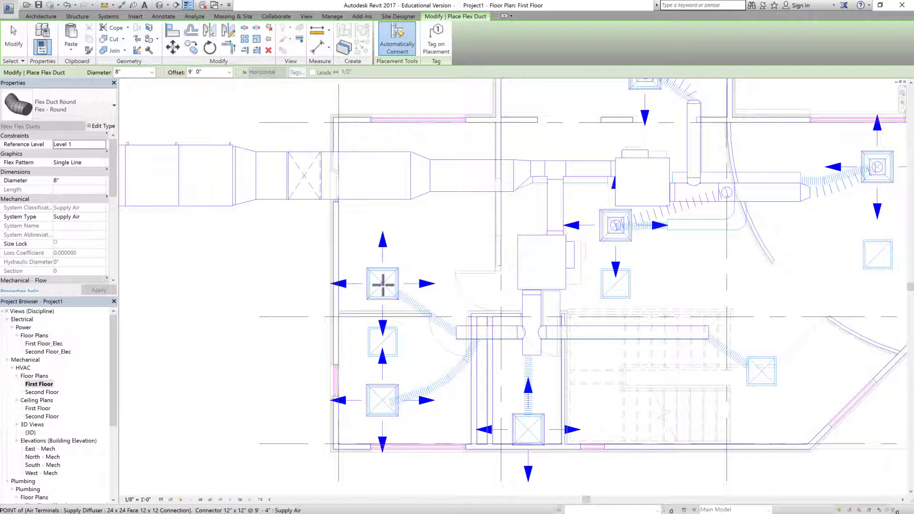
pyautogui.click(384, 284)
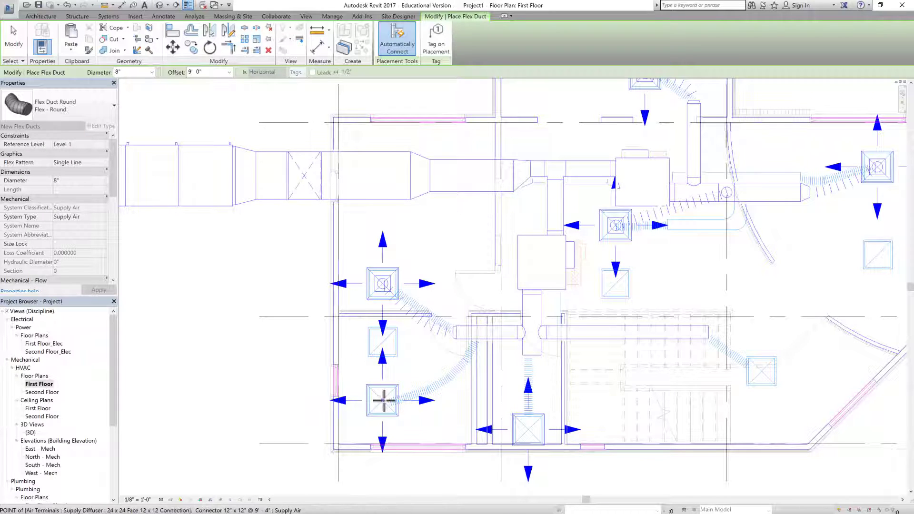
pyautogui.click(382, 401)
pyautogui.click(382, 400)
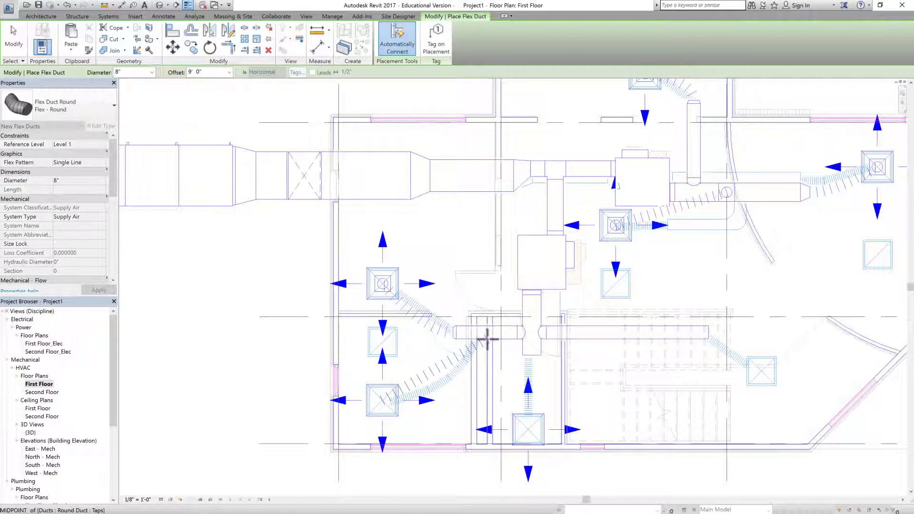
pyautogui.click(487, 333)
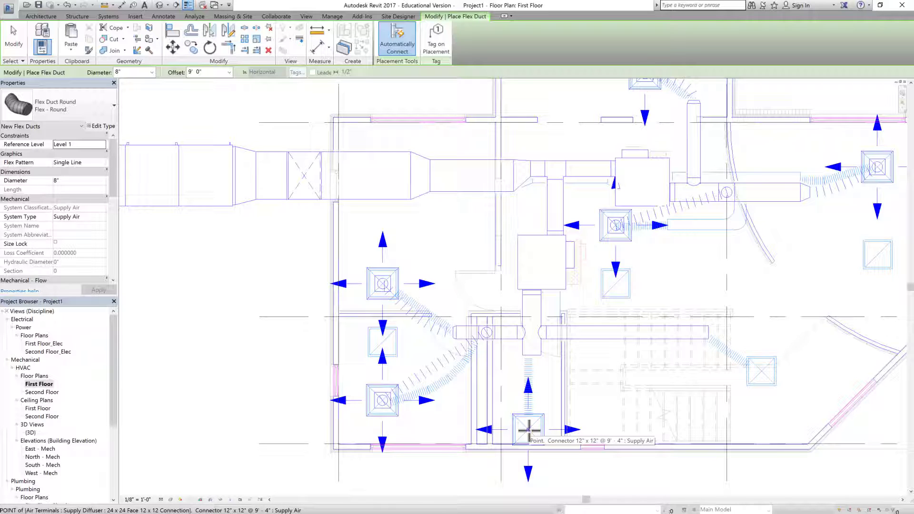
# Connect the diffuser below TB-F2 to the open end of the TB-F2 outlet duct with an 8" flex duct and finish placing flex ducts
pyautogui.click(529, 356)
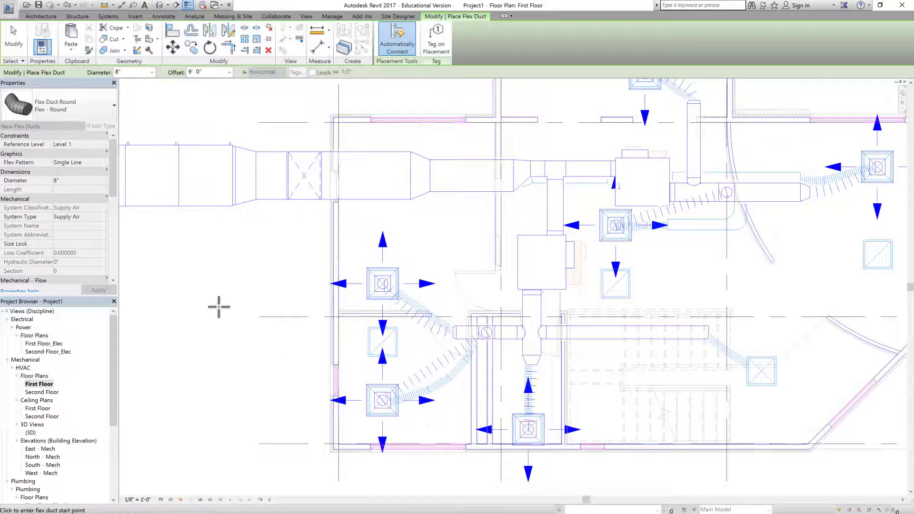
pyautogui.scroll(-2, 205, 282)
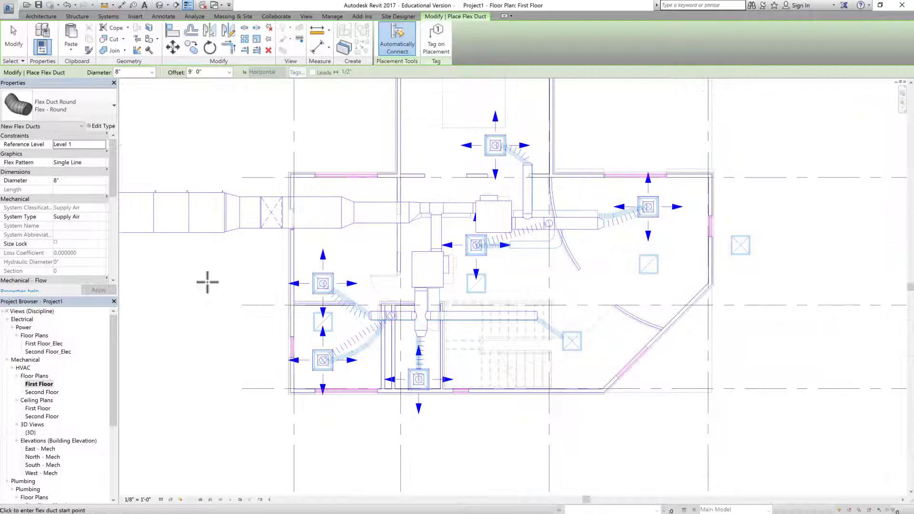
pyautogui.click(573, 341)
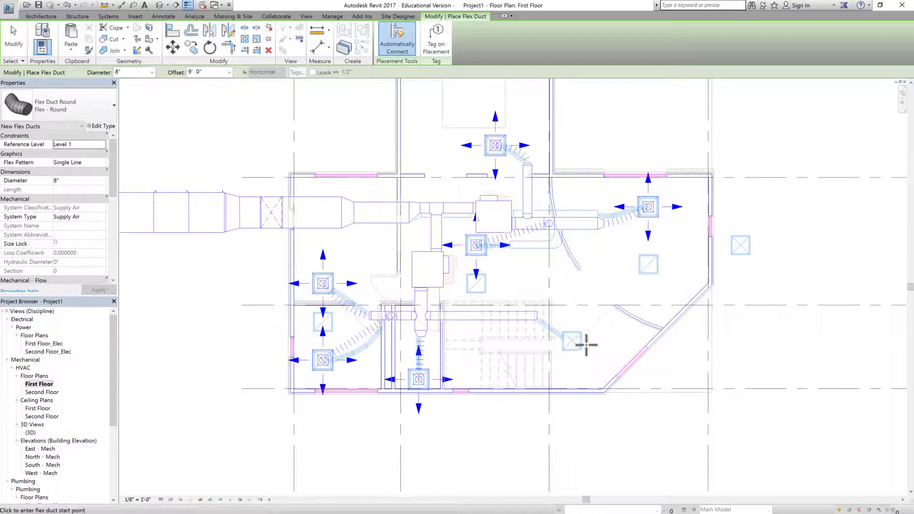
pyautogui.click(14, 45)
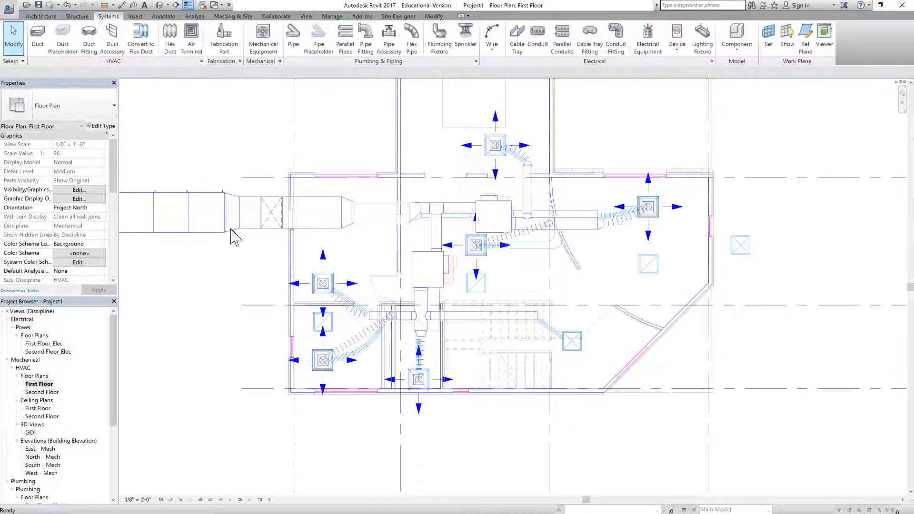
# Open the 3D view to examine the first-floor ductwork and try the Shaded visual style
pyautogui.scroll(-2, 425, 329)
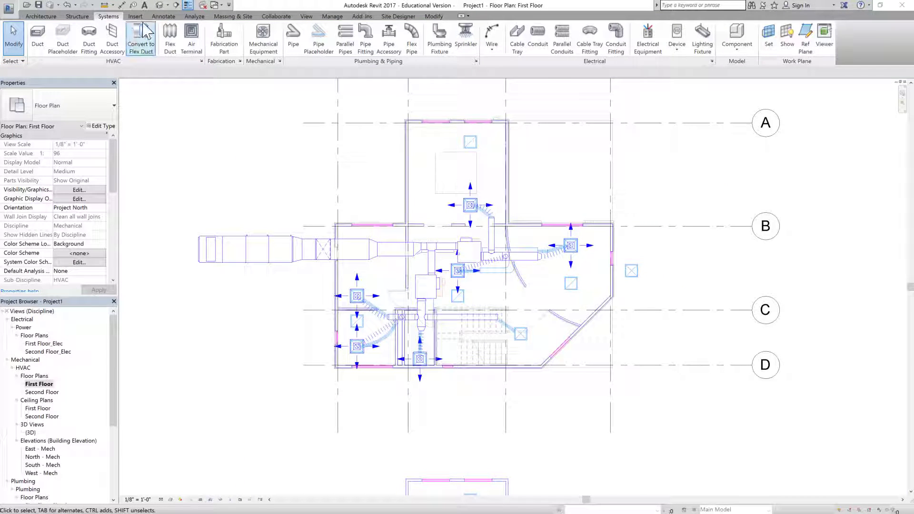
pyautogui.click(159, 6)
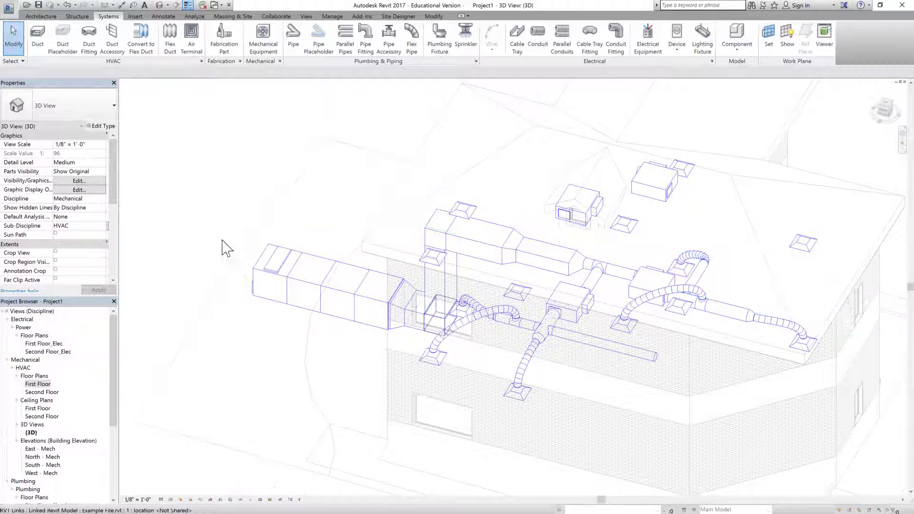
pyautogui.scroll(-1, 200, 222)
pyautogui.scroll(2, 609, 327)
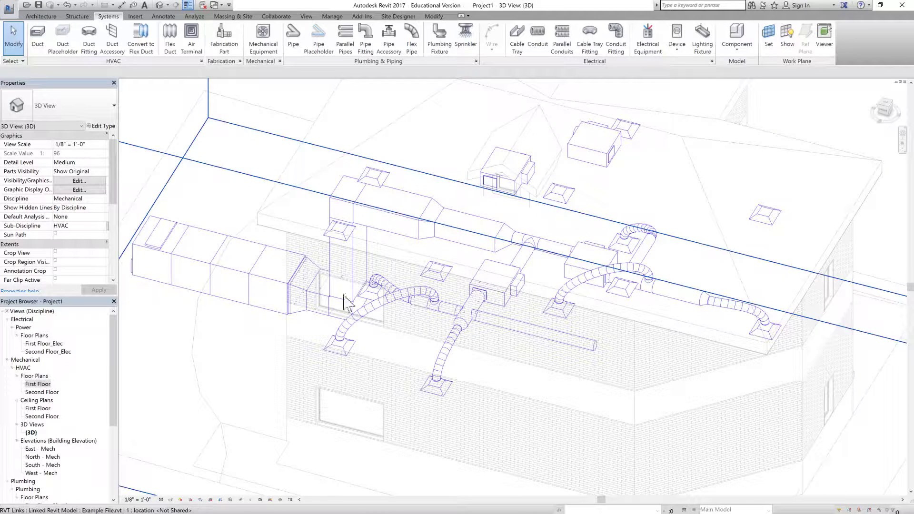
pyautogui.click(171, 499)
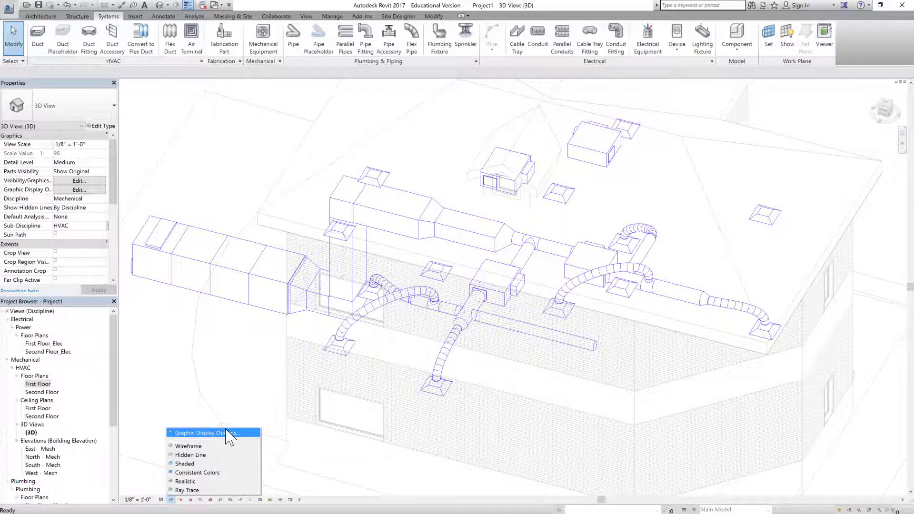
pyautogui.click(191, 464)
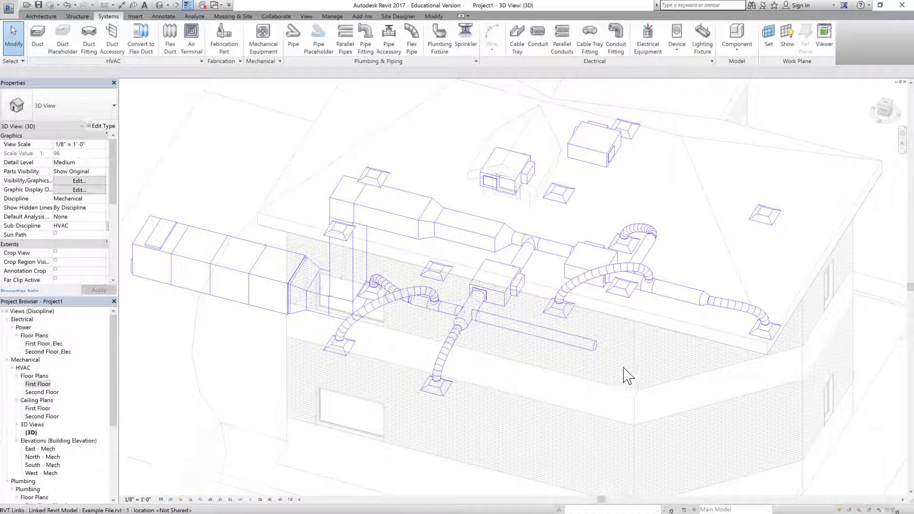